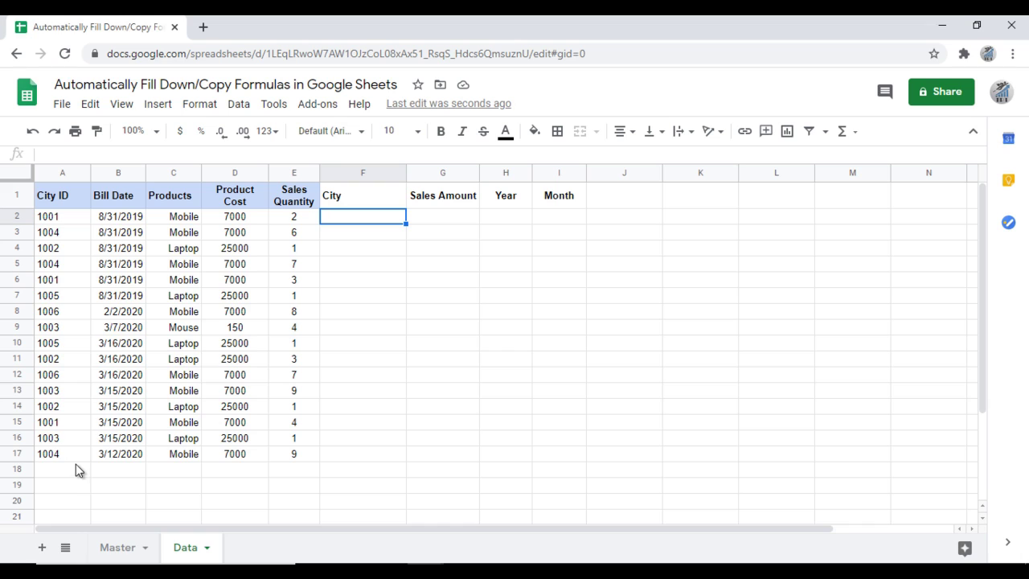
Enter =VLOOKUP(A2,Master!$A$2:$B$7,2,0) in F2 so it shows Bangalore
left_click(117, 550)
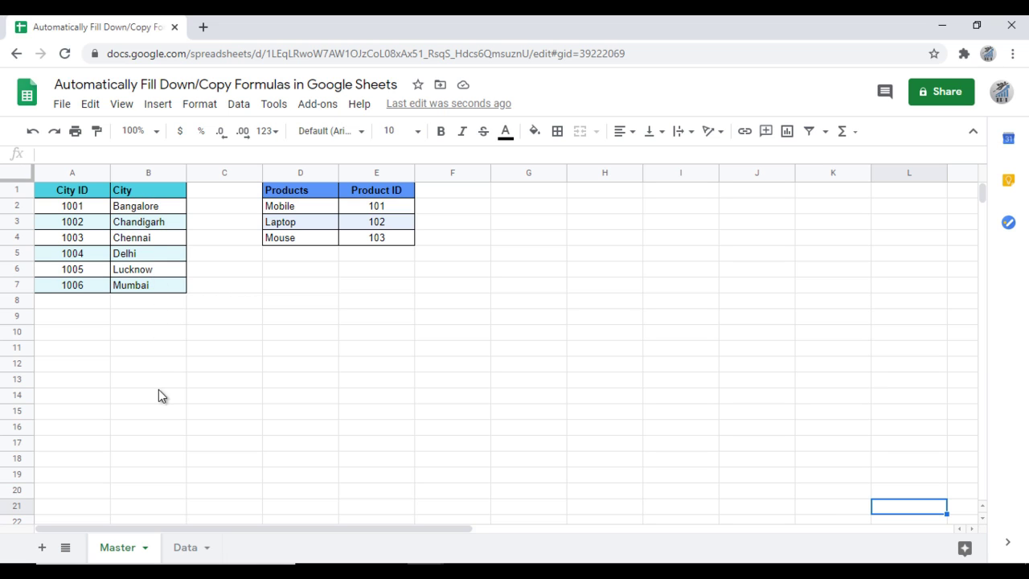
left_click(193, 551)
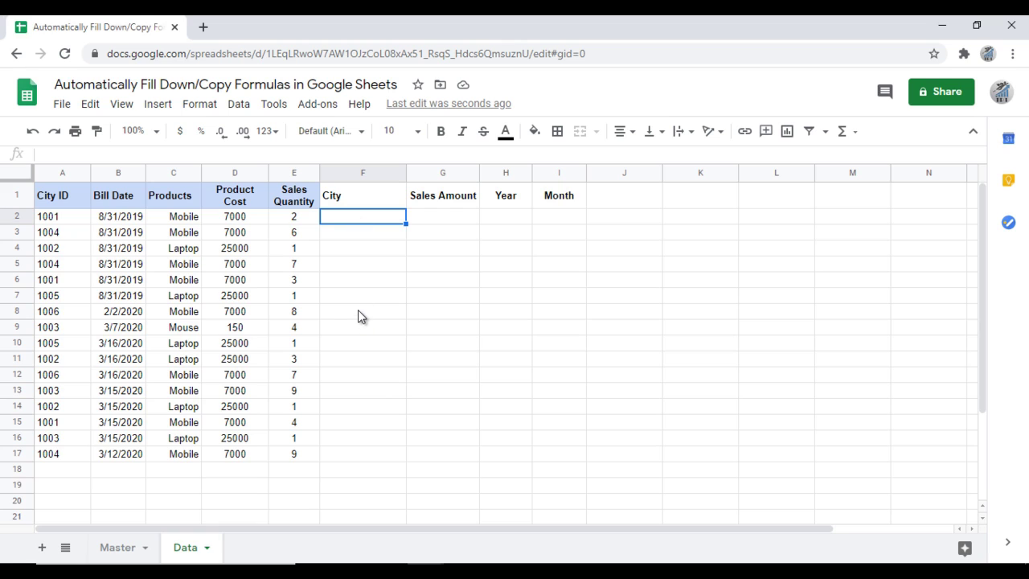
type("=")
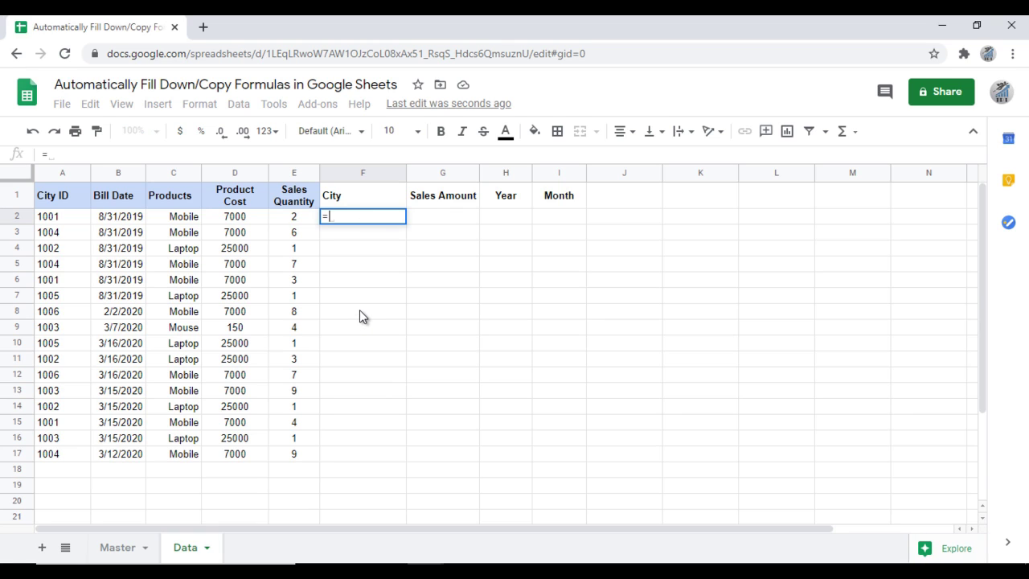
type("VLOOKUP(")
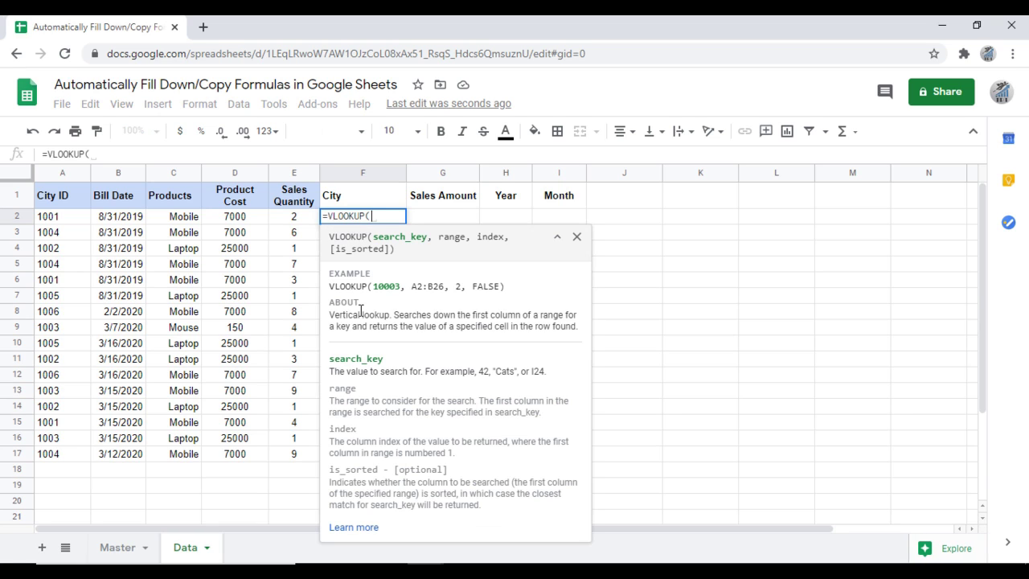
key("Left")
key("Left")
key("Left")
key("Left")
key("Left")
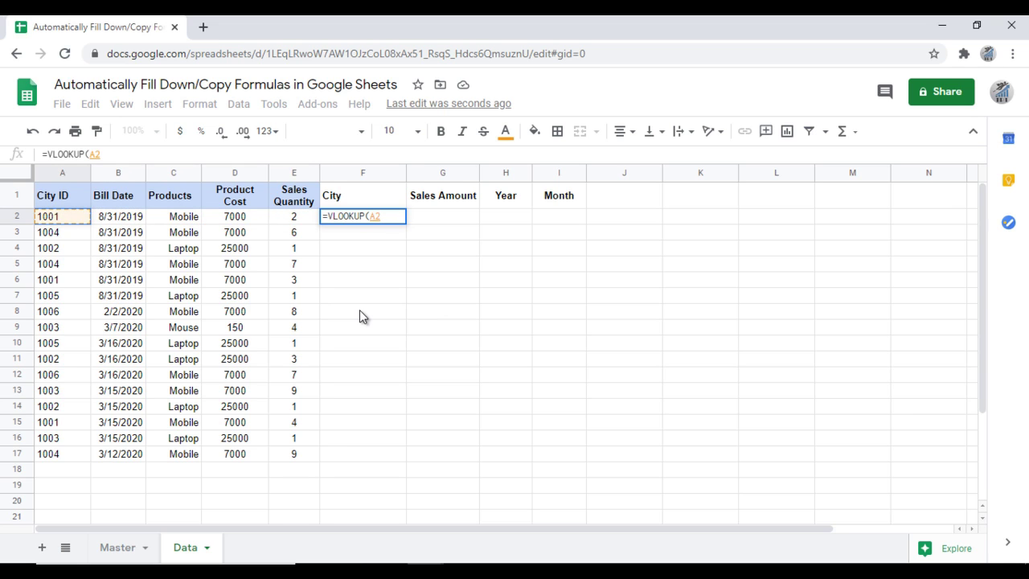
type(",")
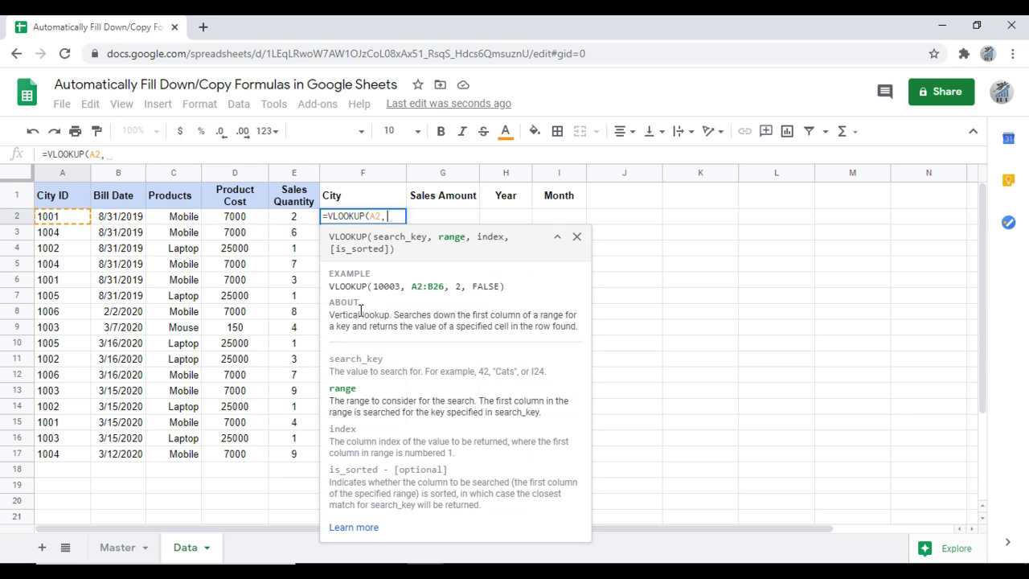
left_click(118, 548)
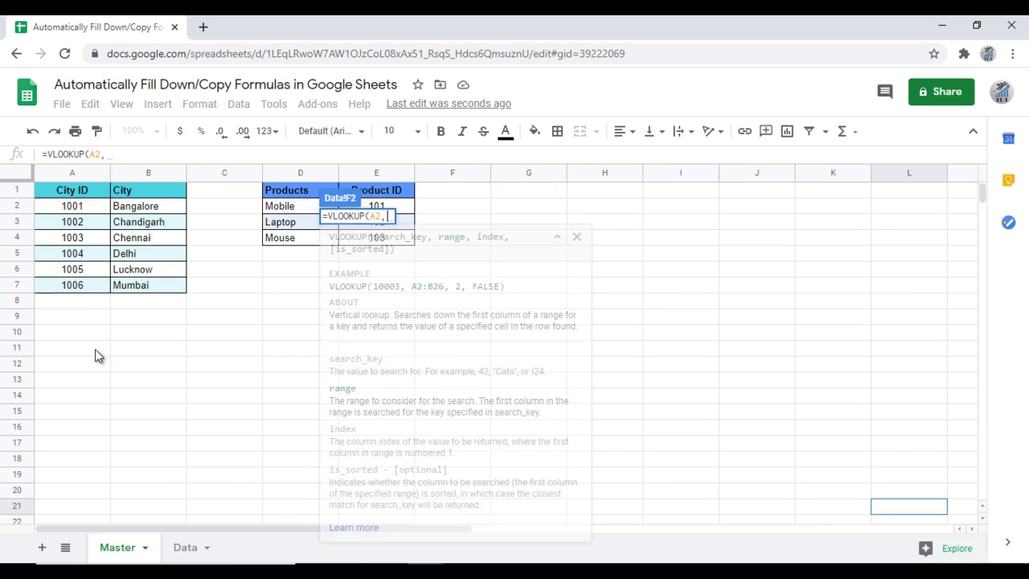
left_click(75, 206)
left_click(149, 289, "shift")
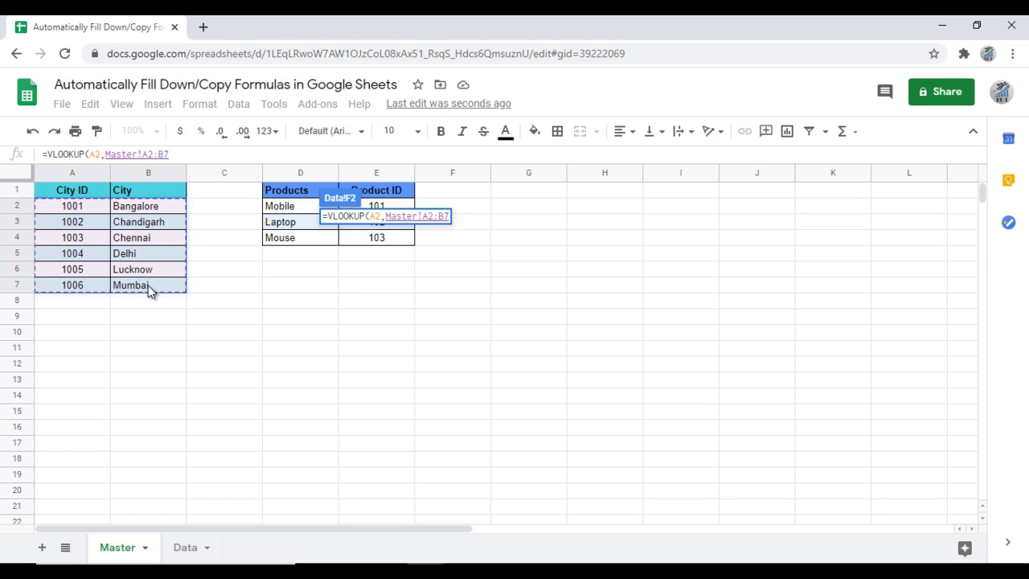
key("F4")
type("$B$7,")
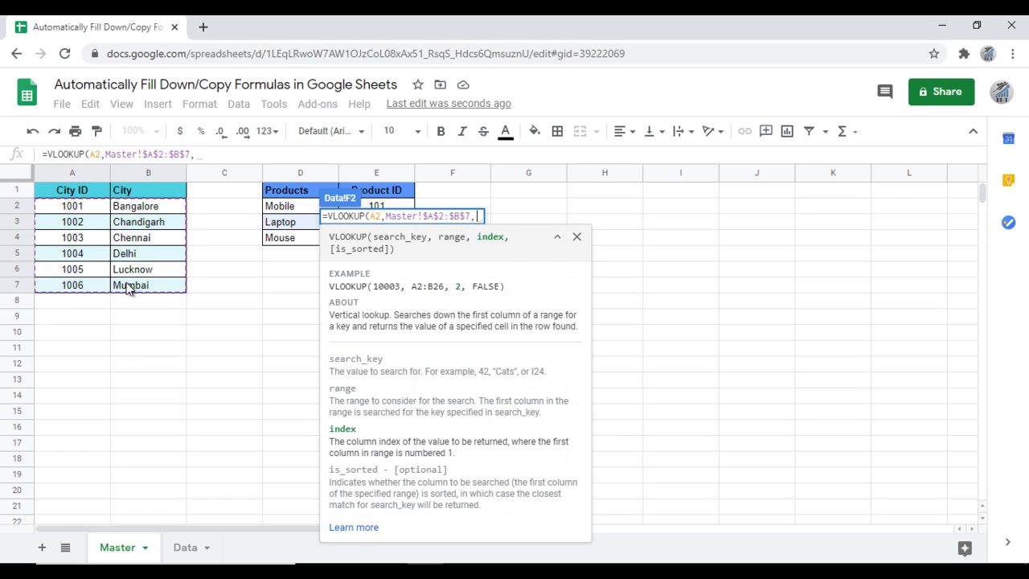
type("2,")
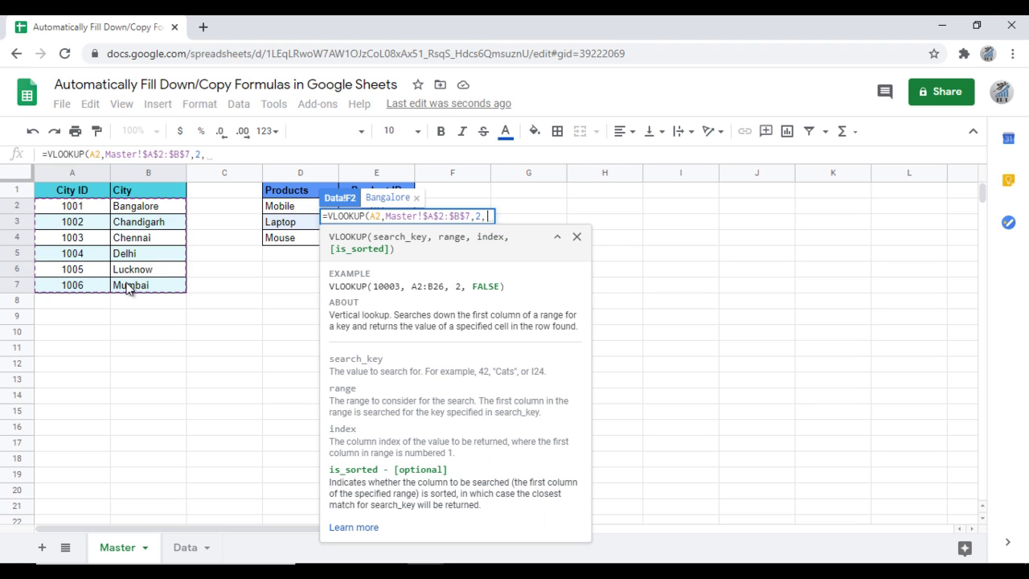
type("0)")
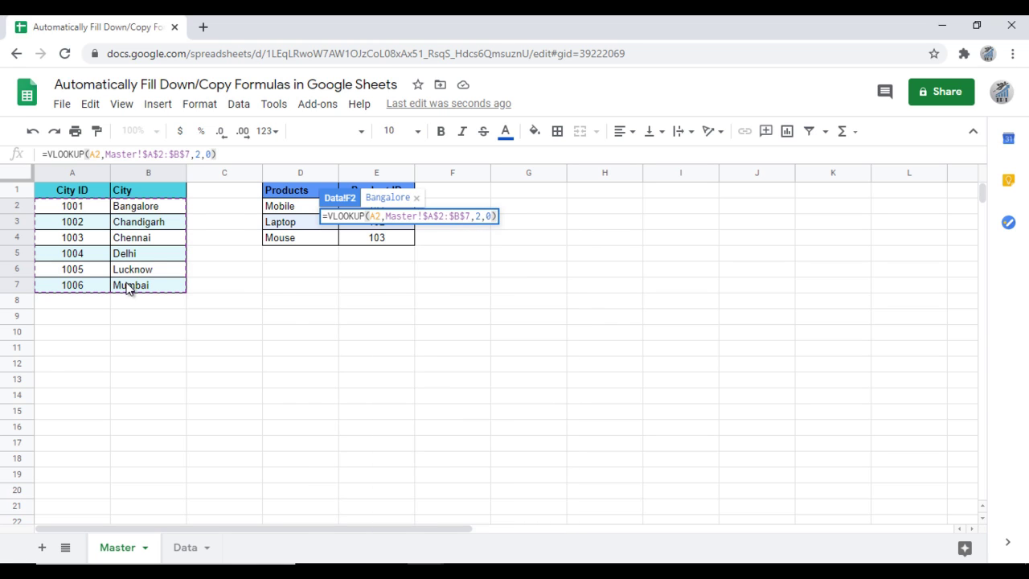
key("Return")
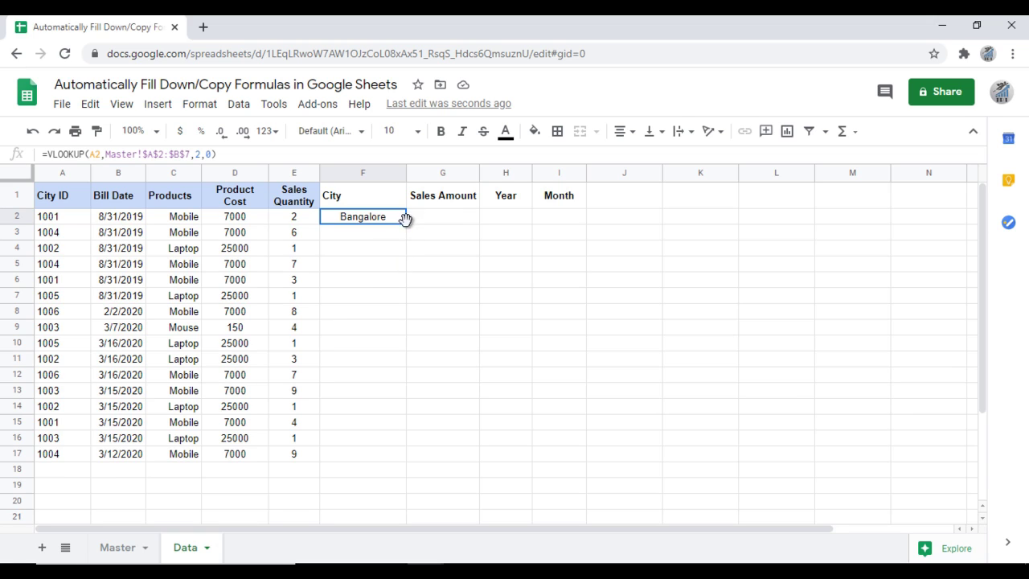
left_click_drag(404, 219, 392, 490)
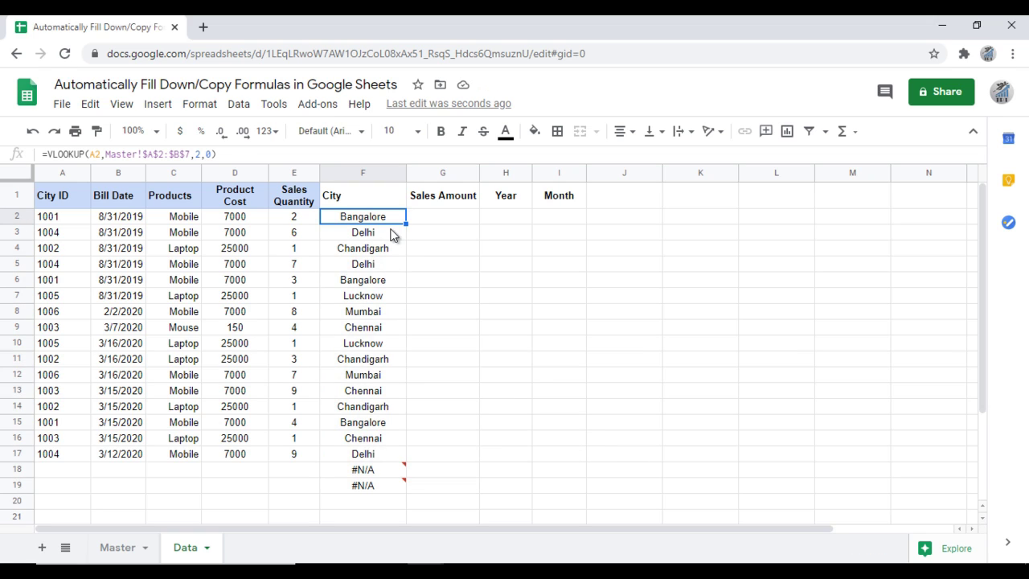
left_click(337, 486)
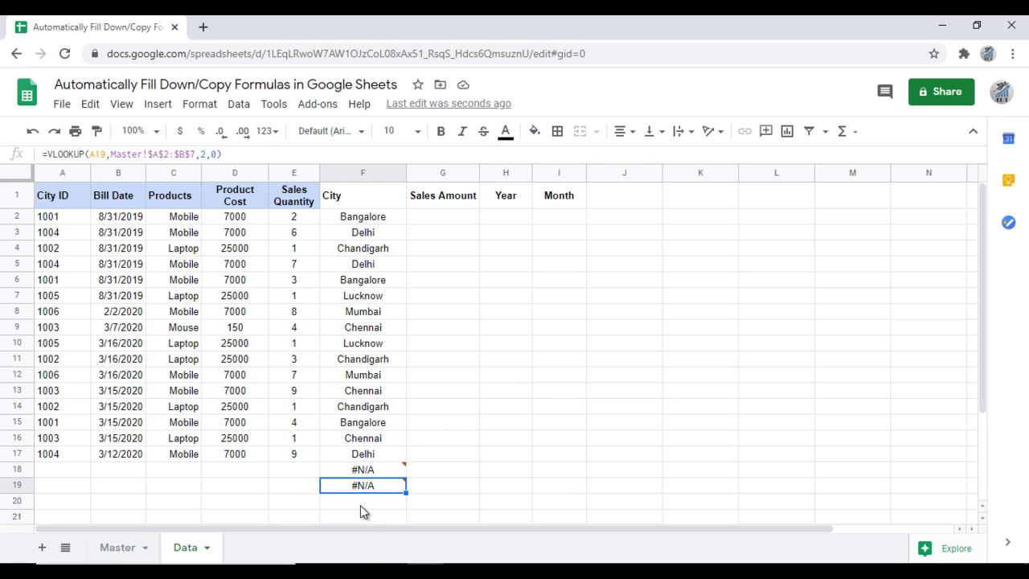
key("ctrl+Up")
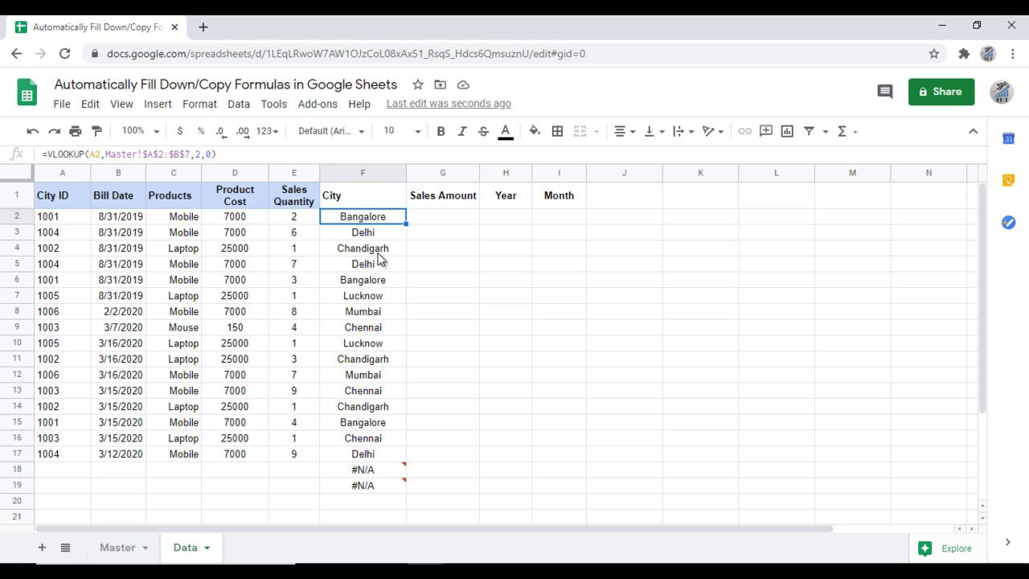
key("Down")
key("ctrl+shift+Down")
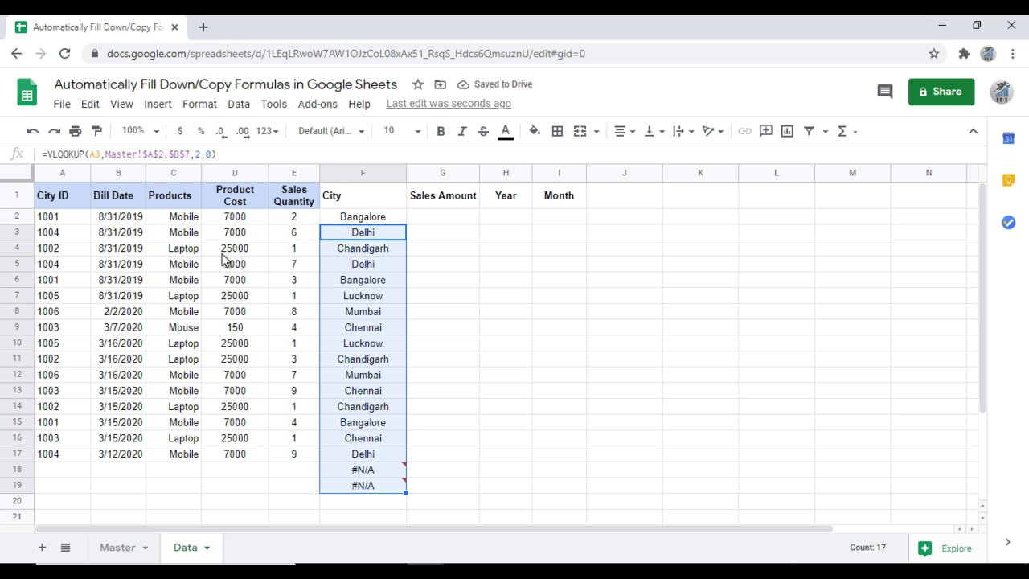
key("Delete")
key("Up")
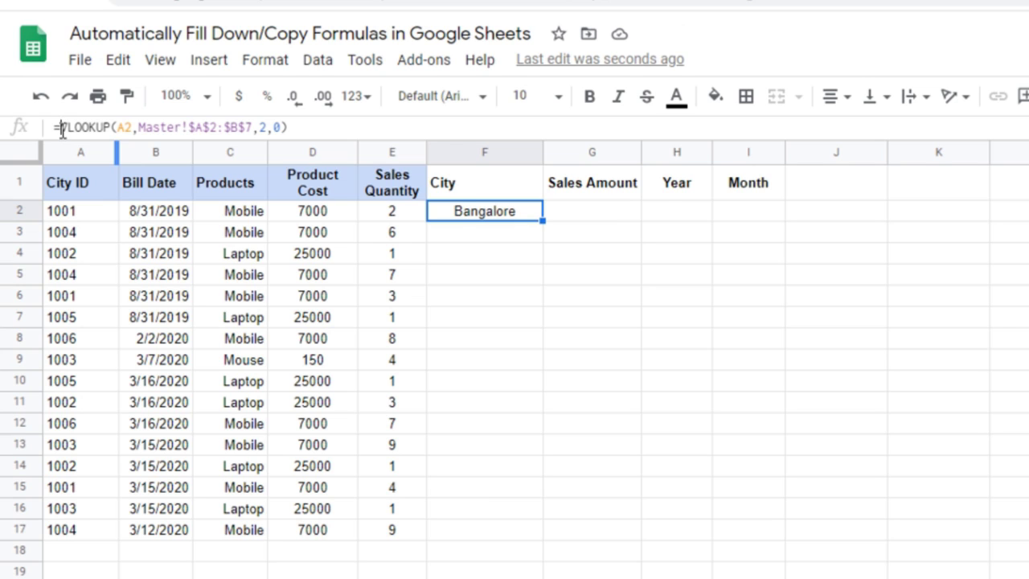
Change F2 to =ARRAYFORMULA(VLOOKUP(A2:A,Master!$A$2:$B$7,2,0)) so cities fill every row
left_click(62, 128)
type("(")
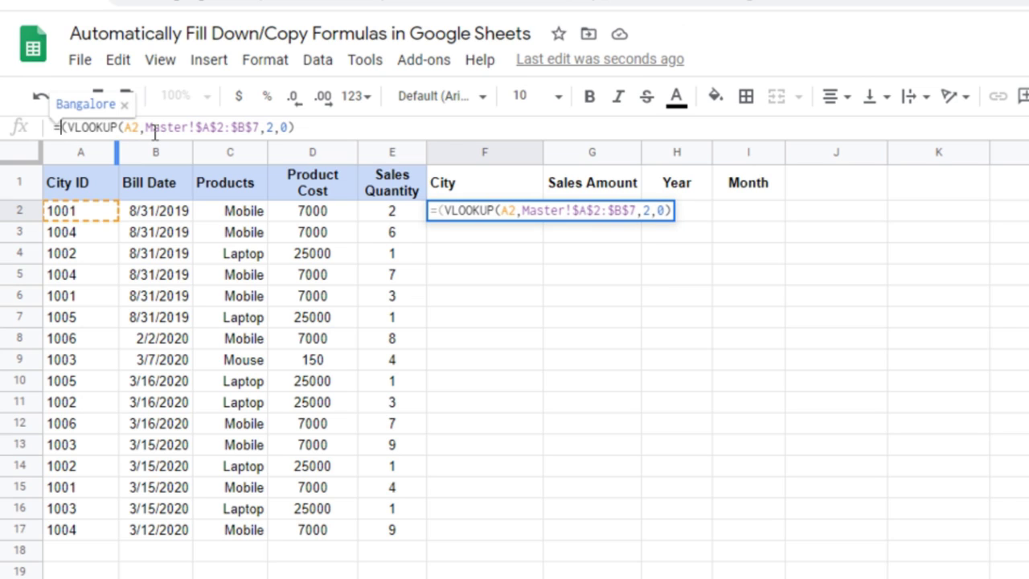
type("array")
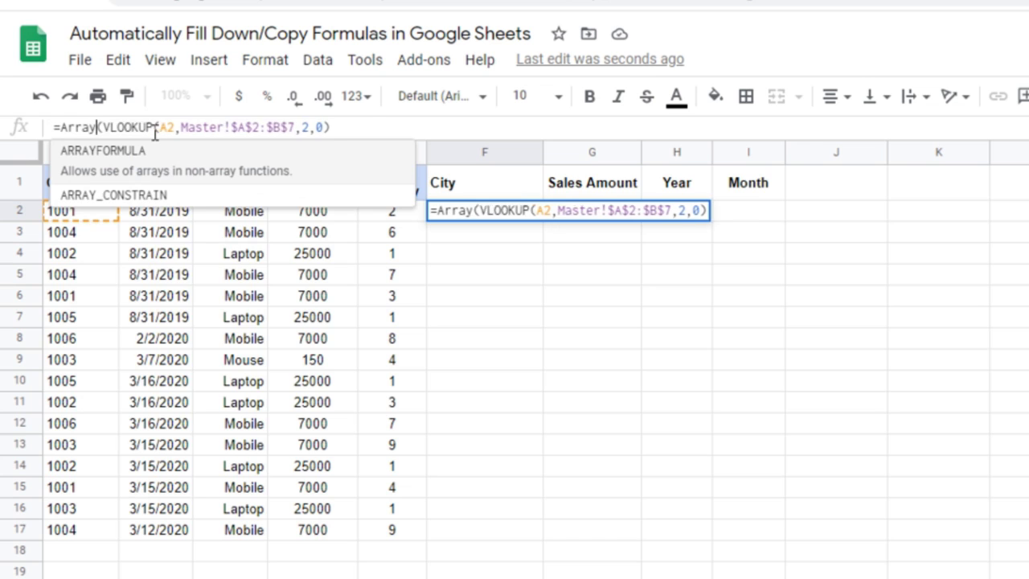
key("Tab")
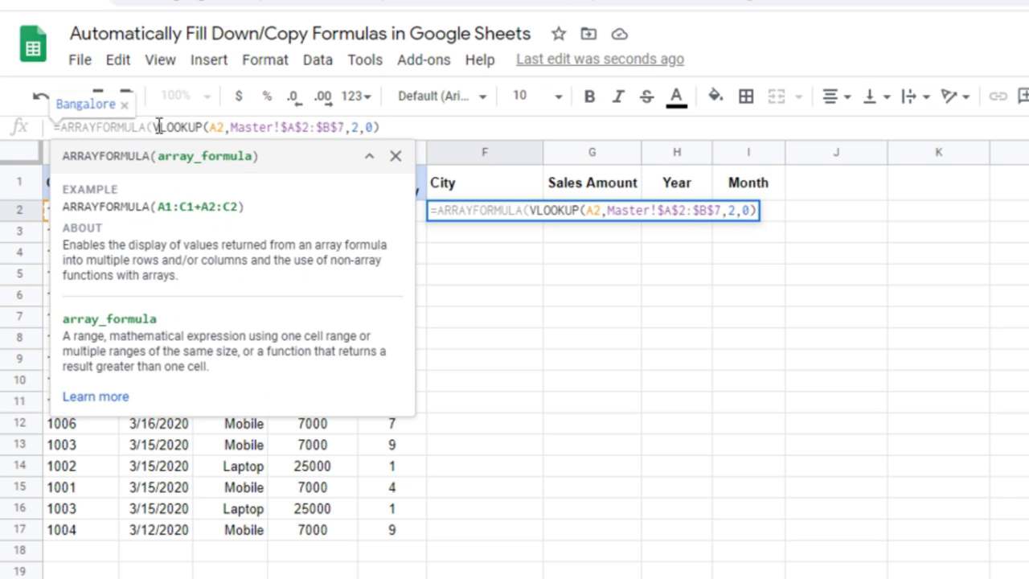
left_click(226, 127)
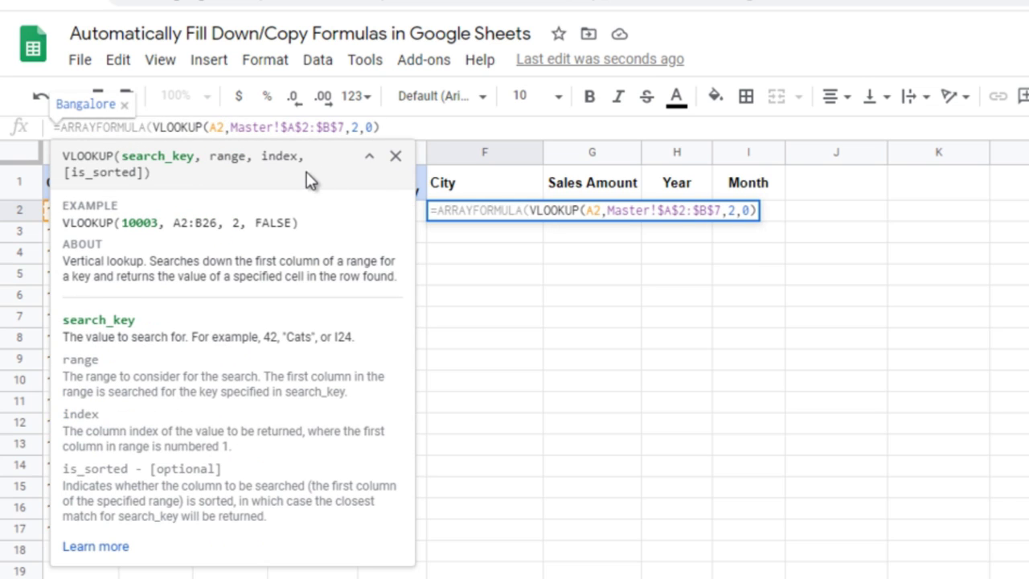
left_click(369, 155)
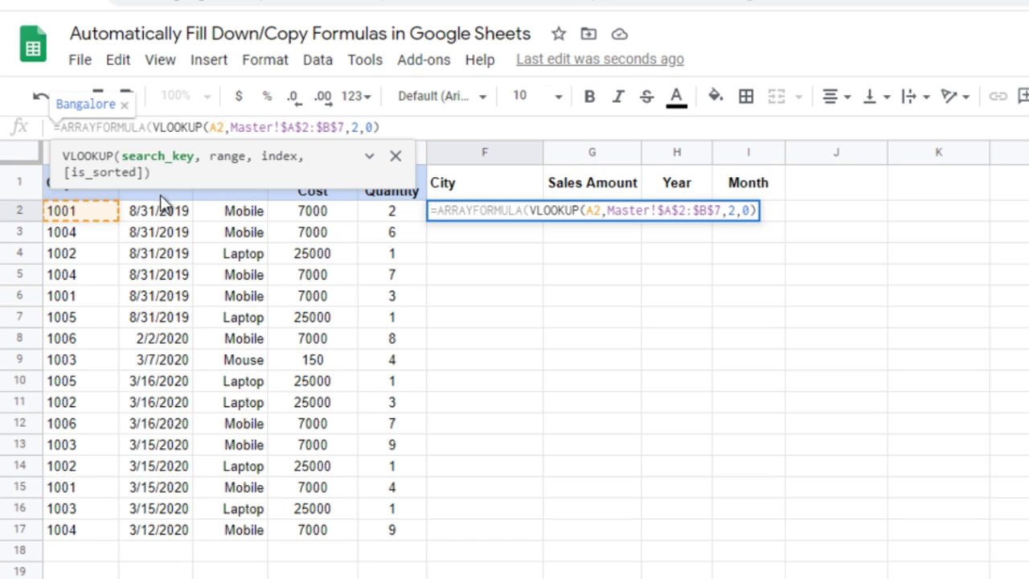
type(":")
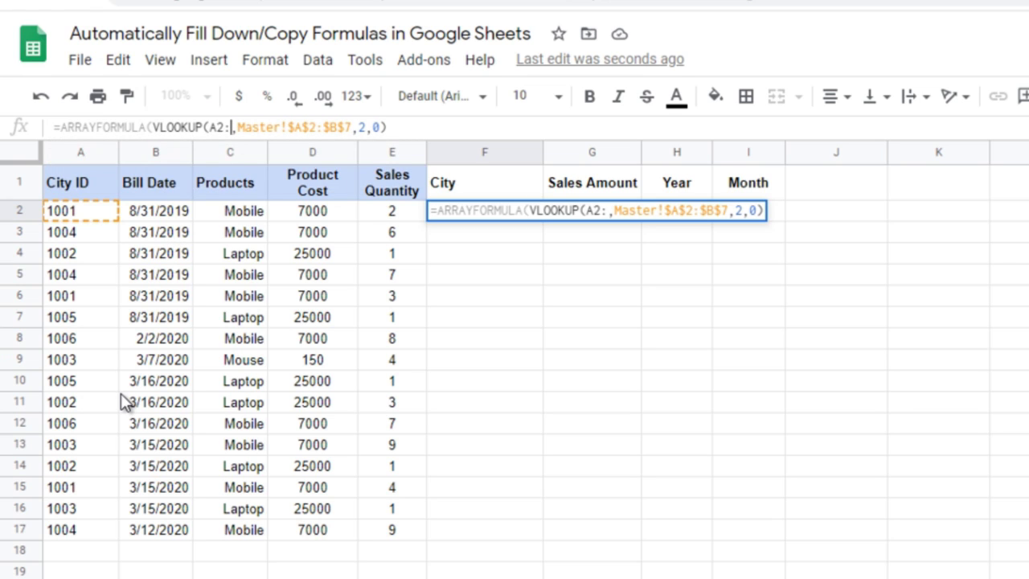
type("A")
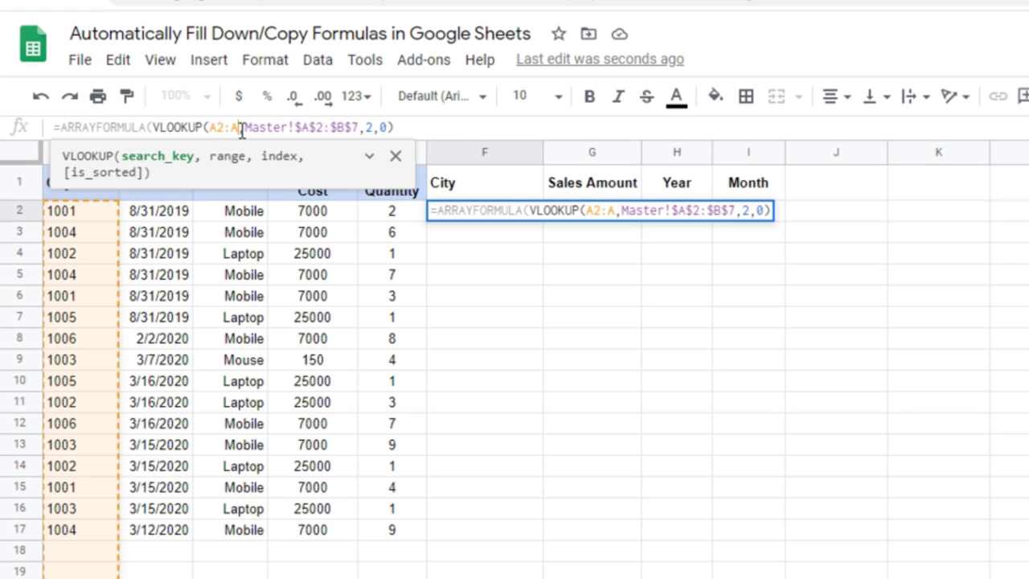
left_click(241, 129)
key("Return")
key("Up")
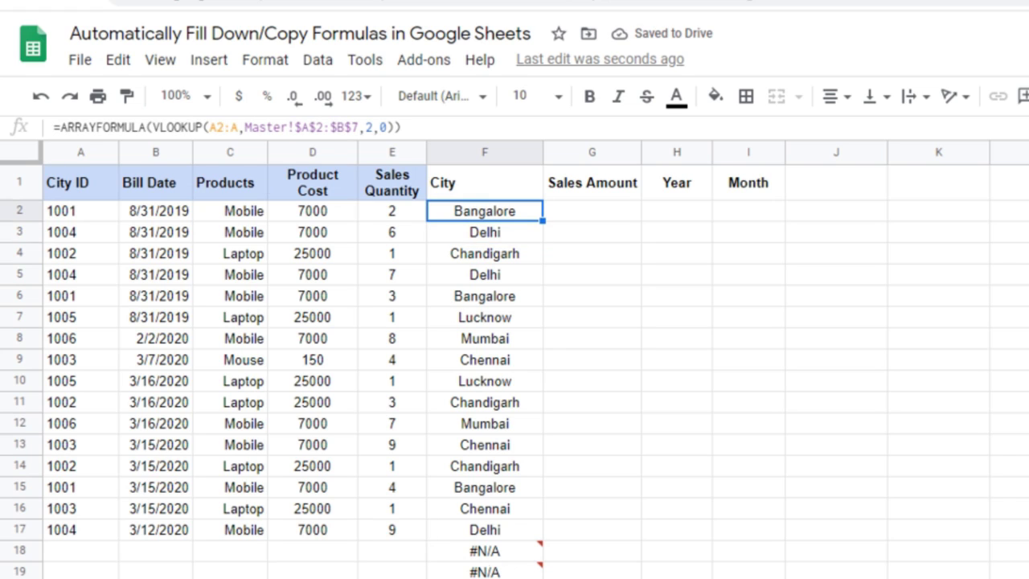
Remove the ARRAYFORMULA wrapper, leaving a plain VLOOKUP in F2
left_click(470, 554)
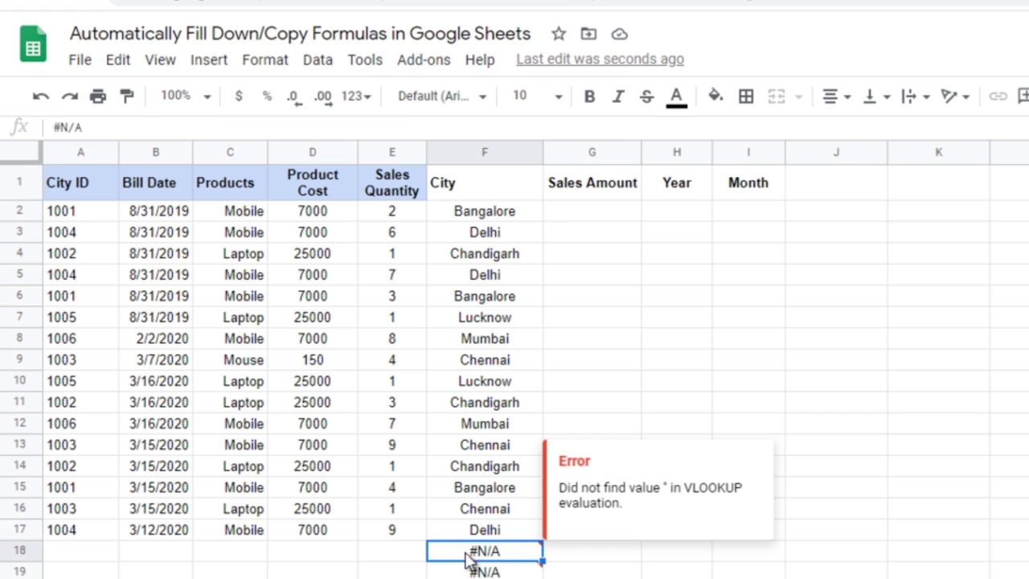
left_click(481, 216)
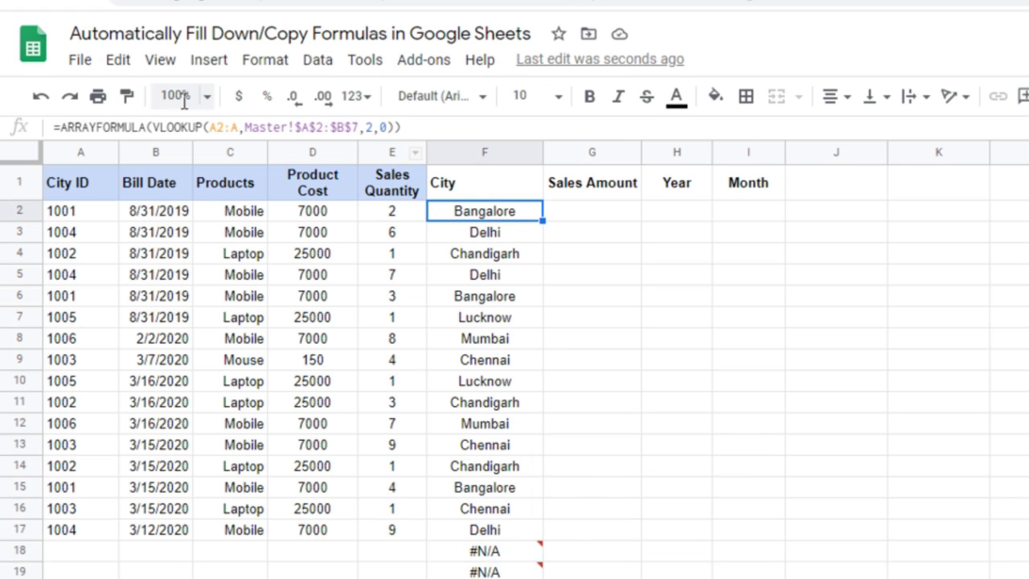
left_click(150, 127)
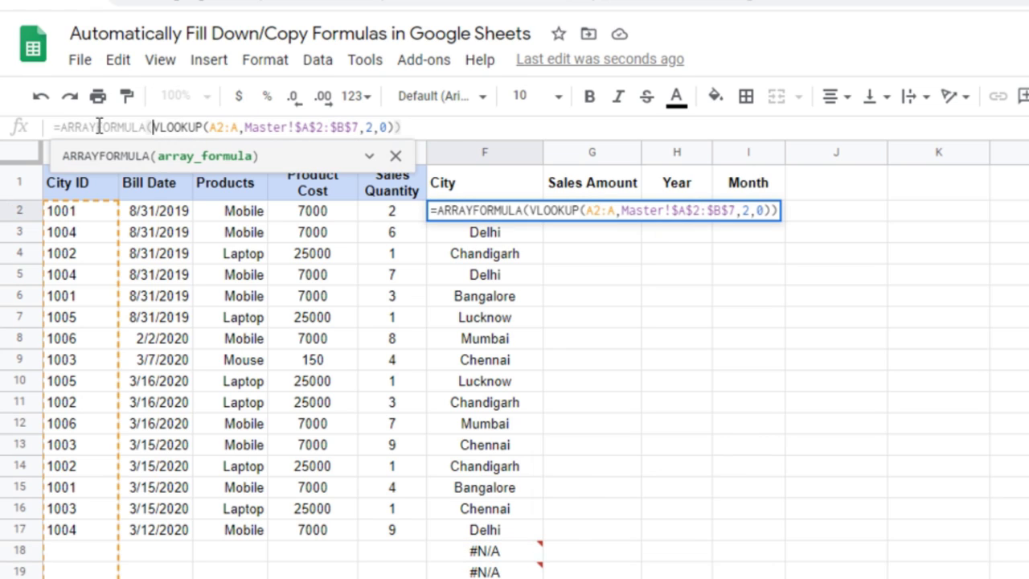
left_click(61, 126, "shift")
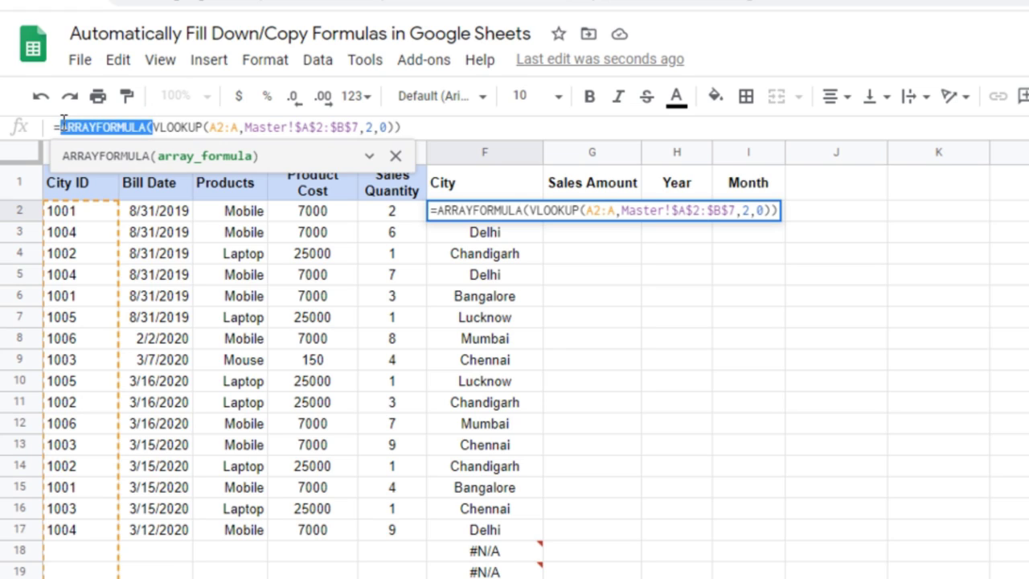
key("BackSpace")
left_click(305, 127)
key("BackSpace")
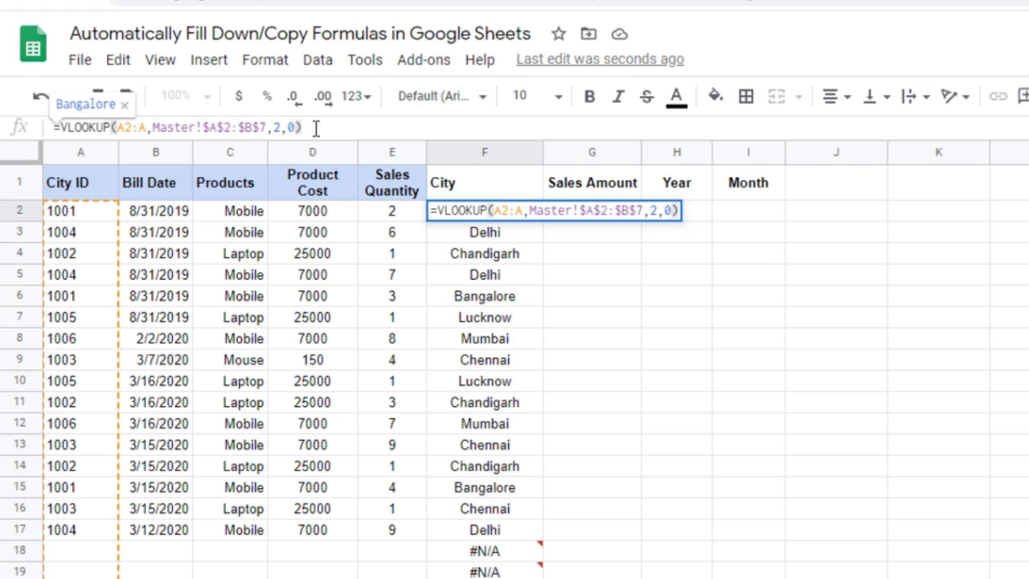
key("Return")
key("Up")
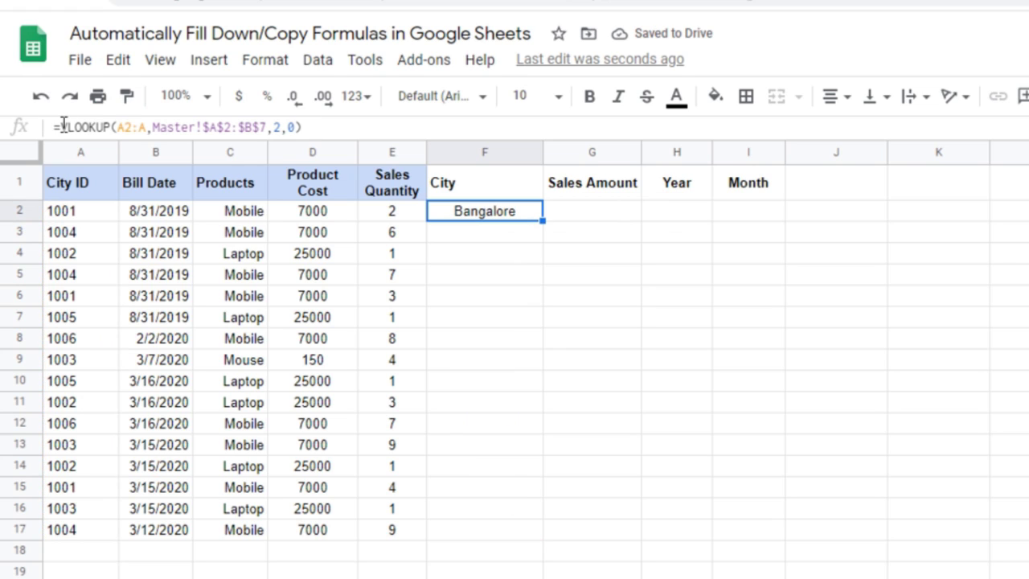
Copy the VLOOKUP formula text, then clear cell F2
left_click(63, 127)
key("ctrl+a")
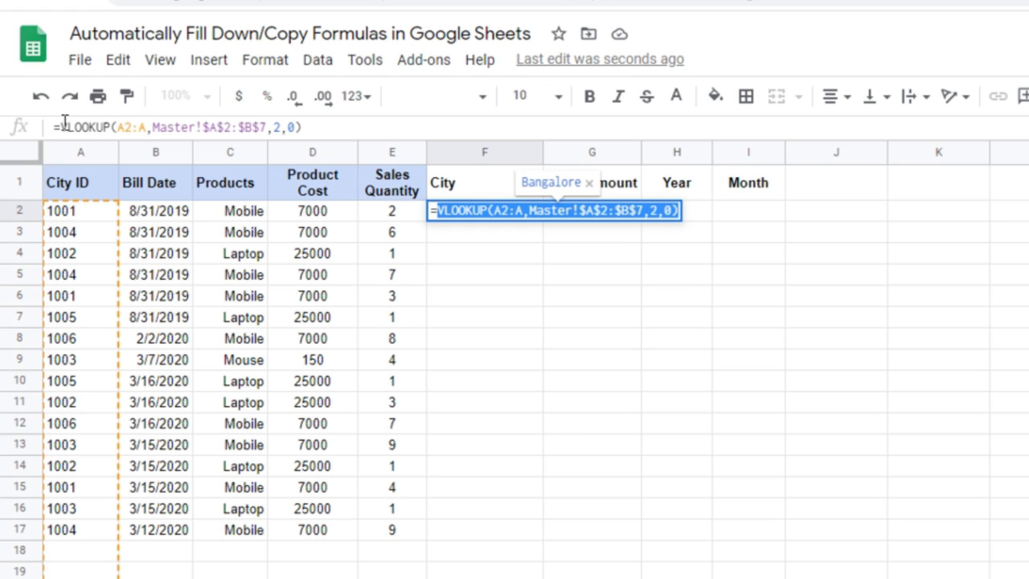
key("ctrl+c")
key("Escape")
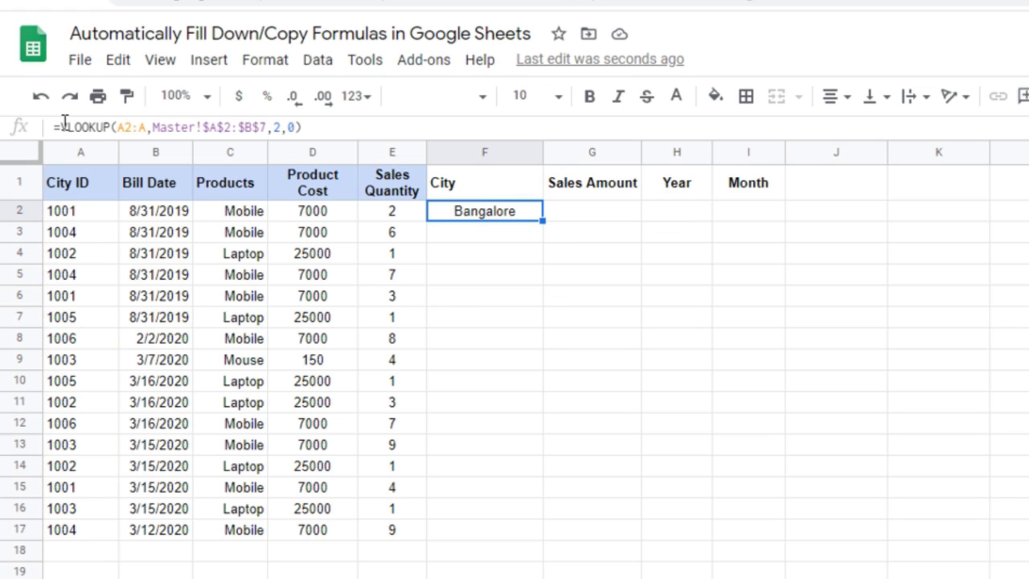
key("Delete")
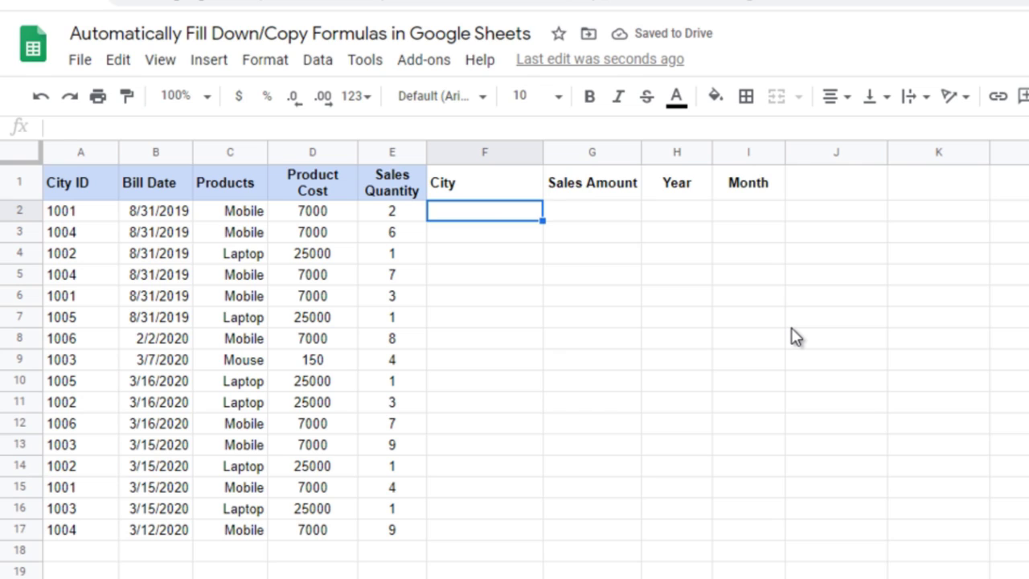
Enter =ArrayFormula(IF(A2:A="","",VLOOKUP(A2:A,Master!$A$2:$B$7,2,0))) in F2, leaving empty rows blank
type("=if(")
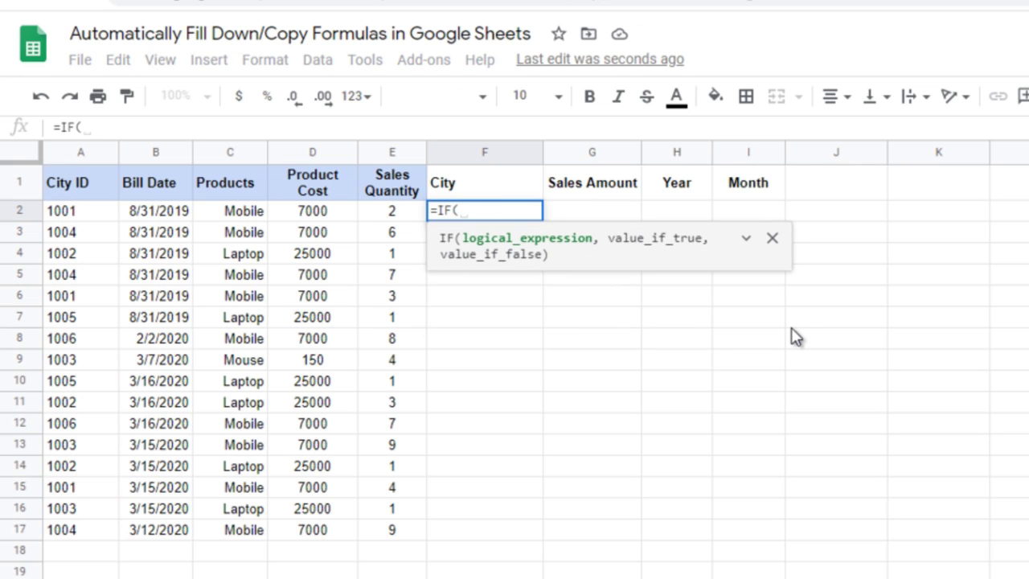
key("Left")
key("Left")
key("Left")
key("Left")
key("shift+Down")
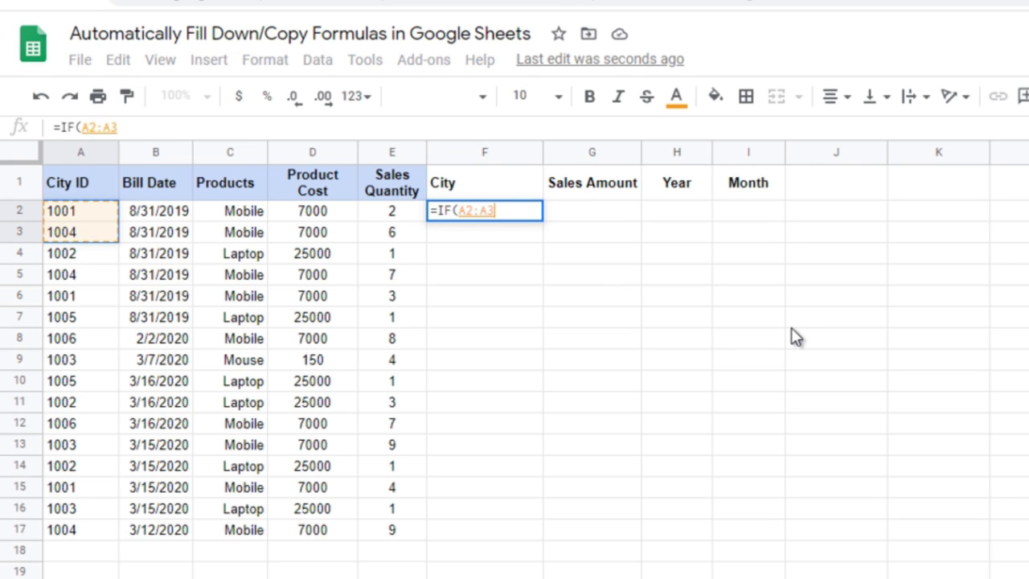
key("shift+Down")
key("shift+Down")
key("shift+Down")
key("shift+Down")
key("shift+Down")
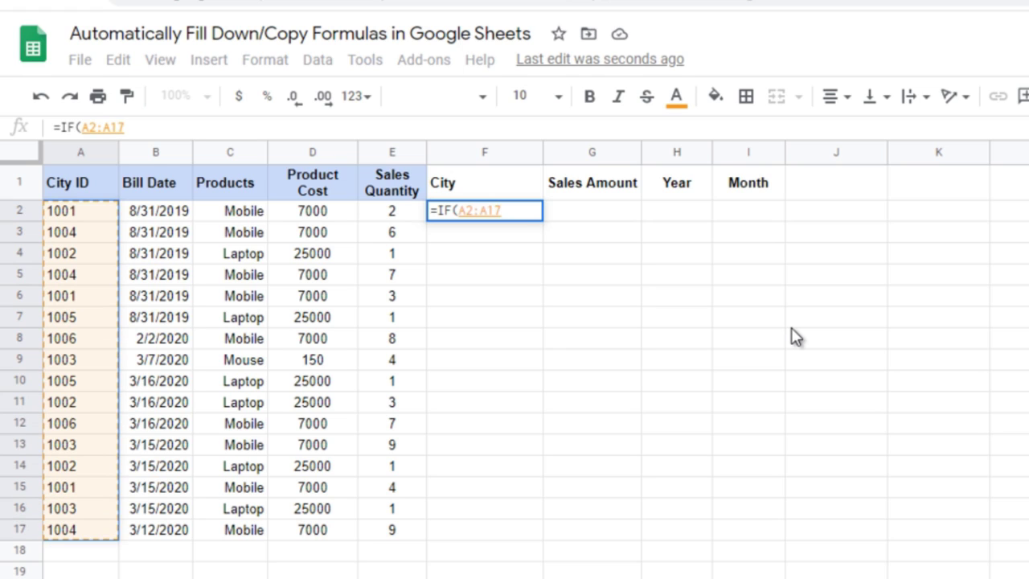
key("BackSpace")
key("BackSpace")
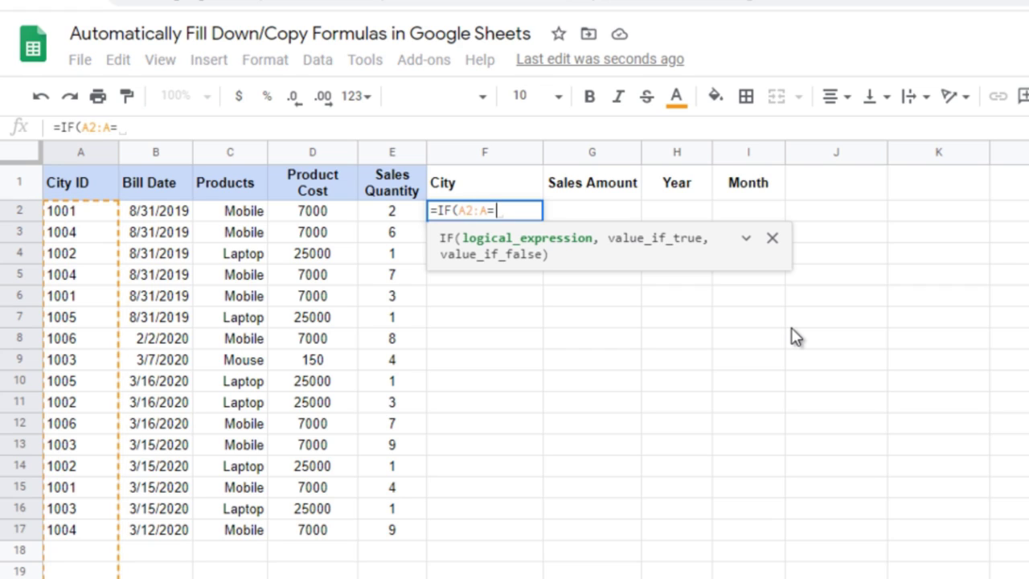
type("=\"\"")
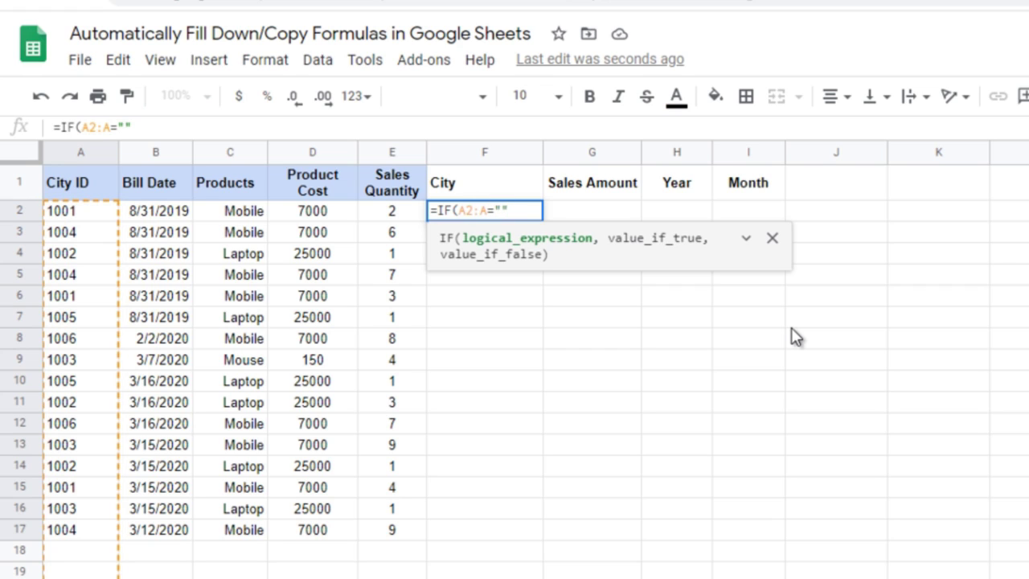
type(",\"\"")
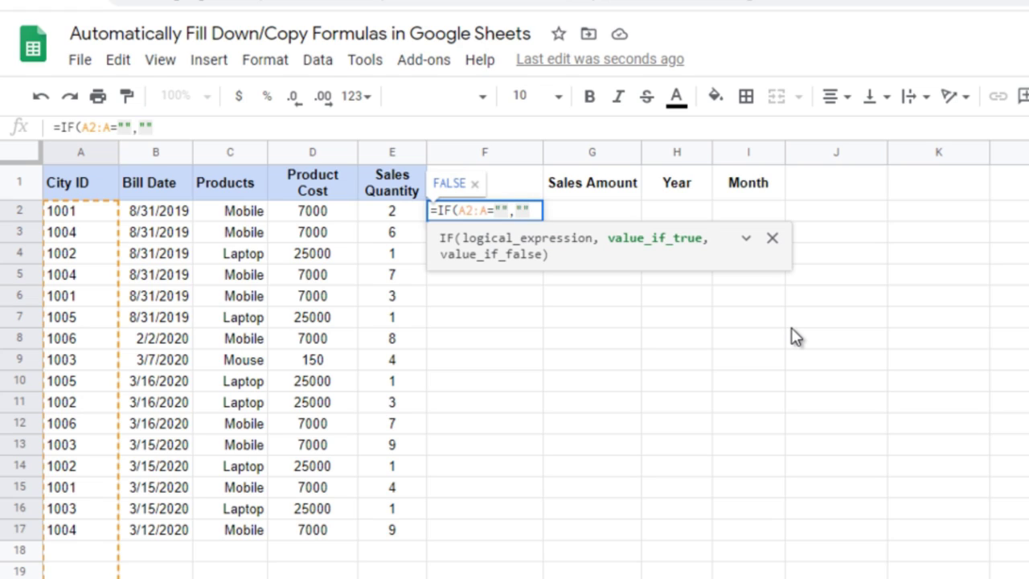
type(",")
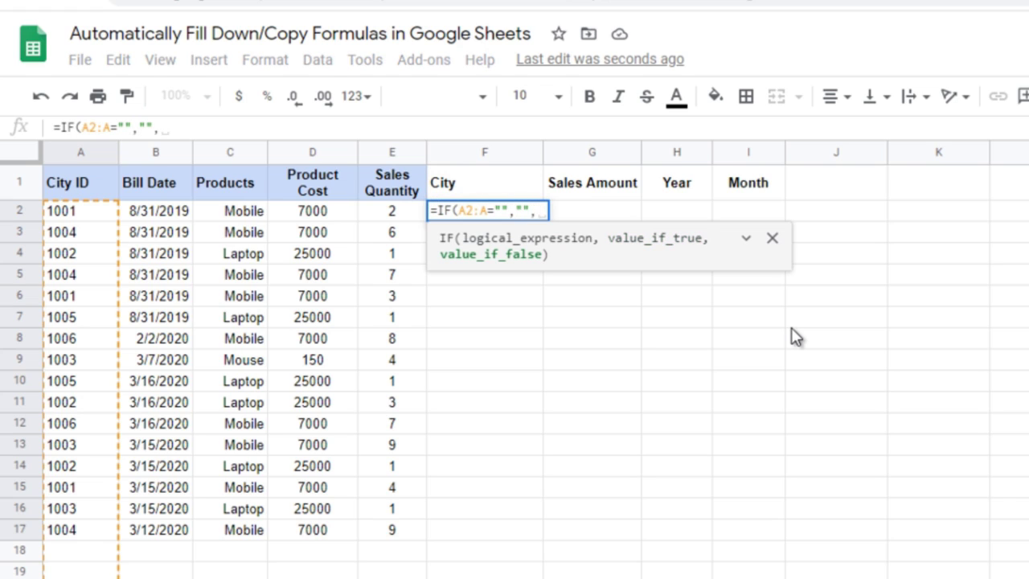
type("VLOOKUP(A2:A,Master!$A$2:$B$7,2,0)")
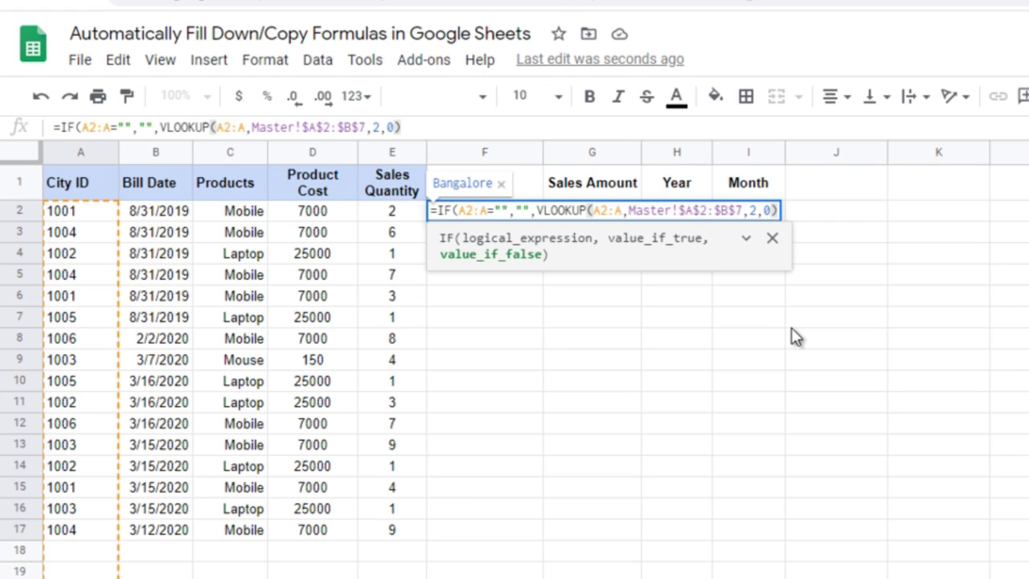
type(")")
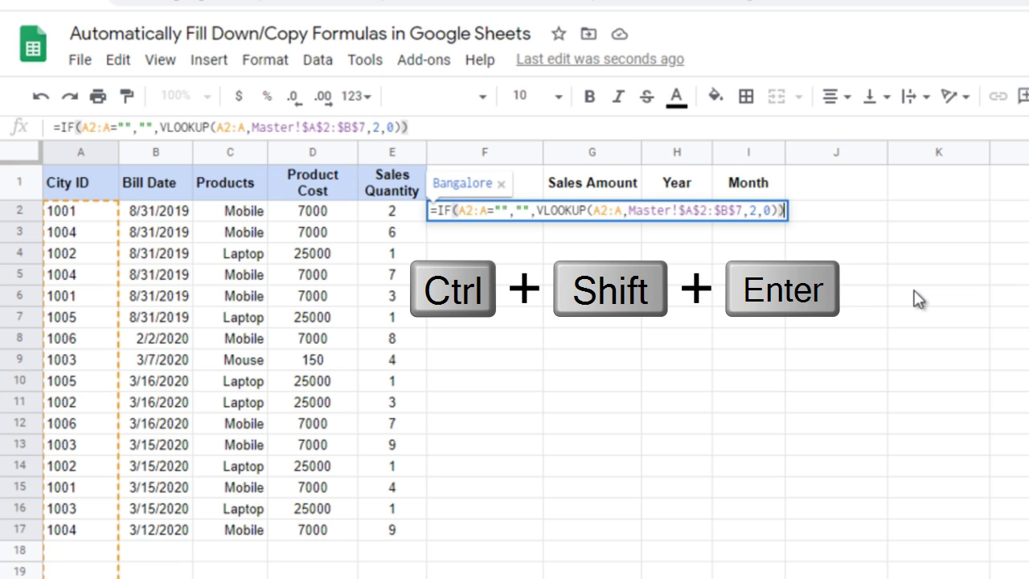
key("ctrl+shift+Return")
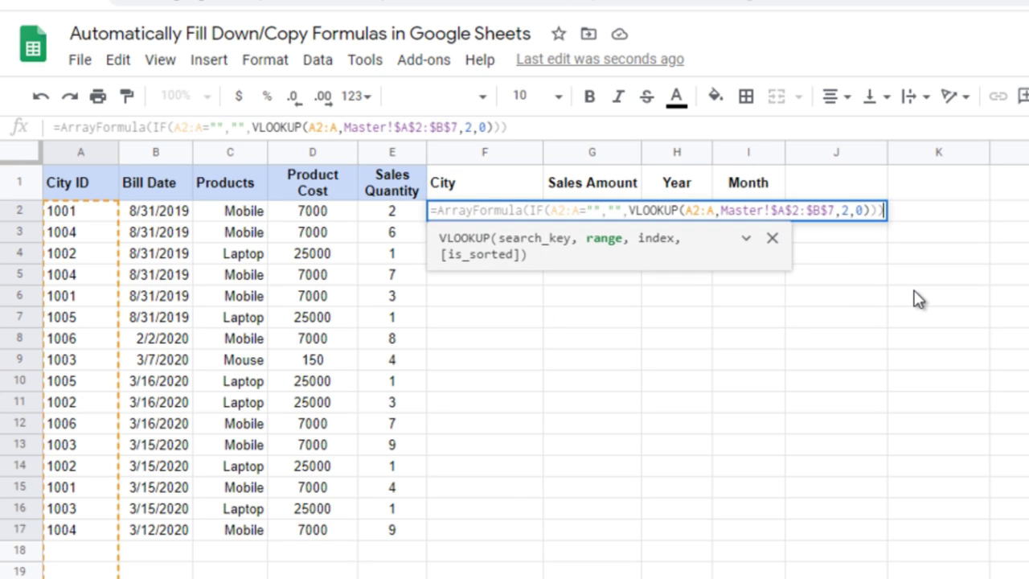
key("Return")
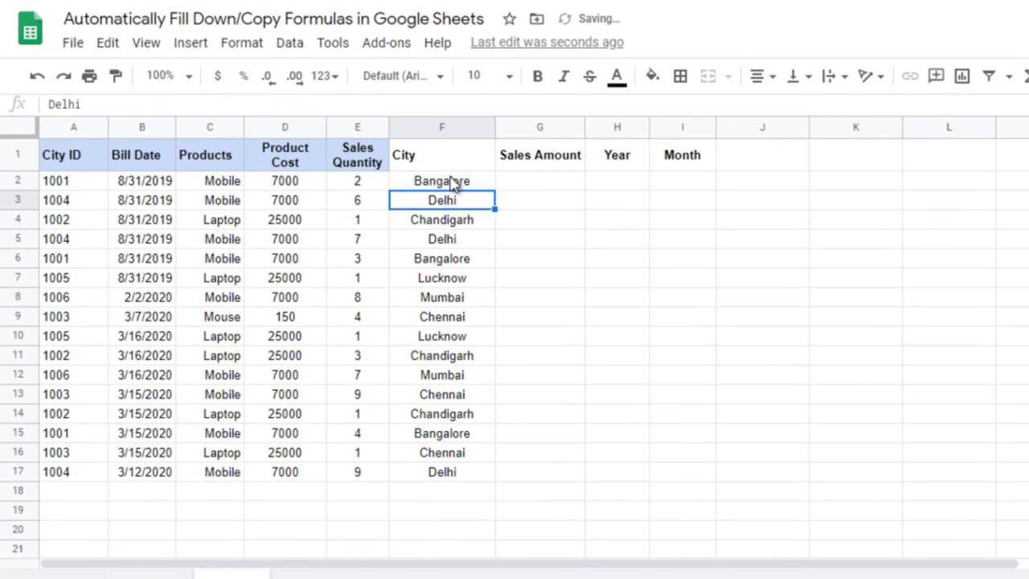
left_click(454, 182)
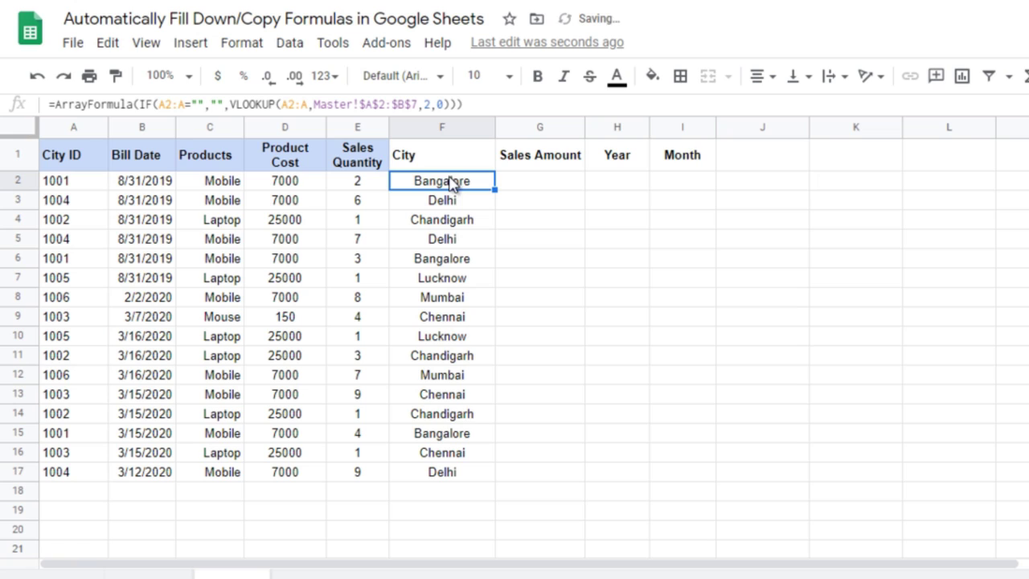
left_click(96, 494)
type("100")
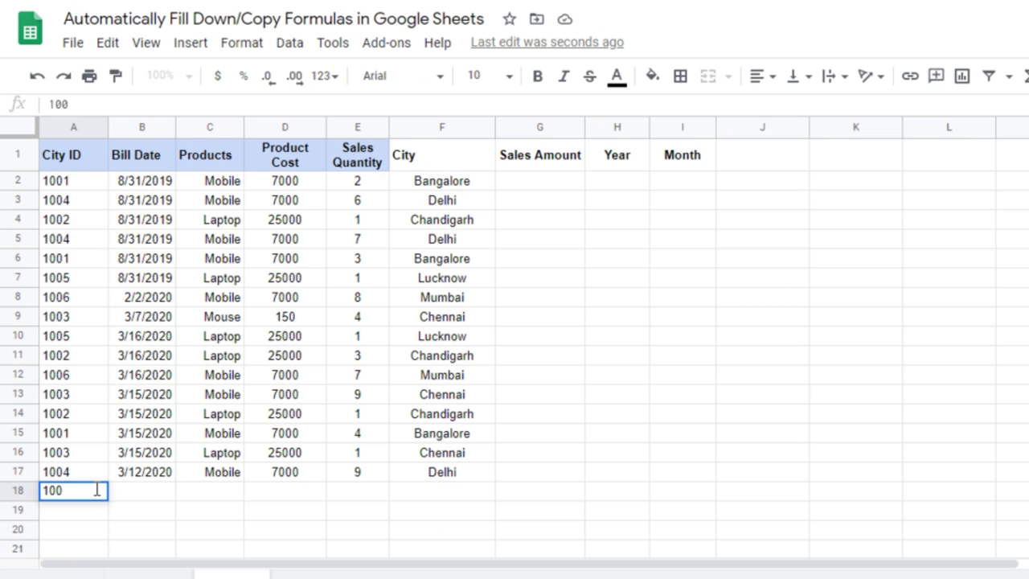
type("3")
key("Return")
left_click(94, 492)
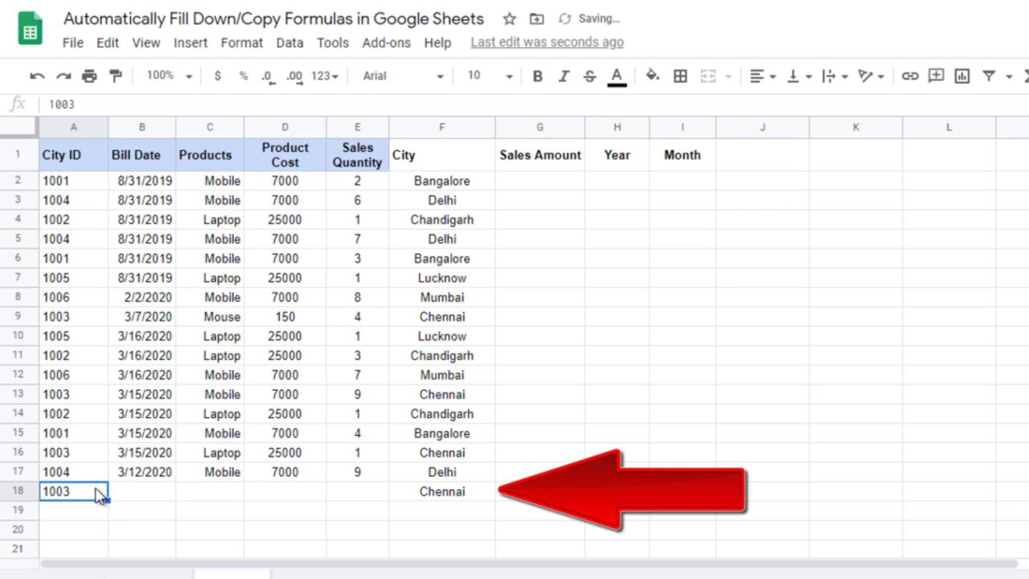
key("Down")
type("1004")
key("Return")
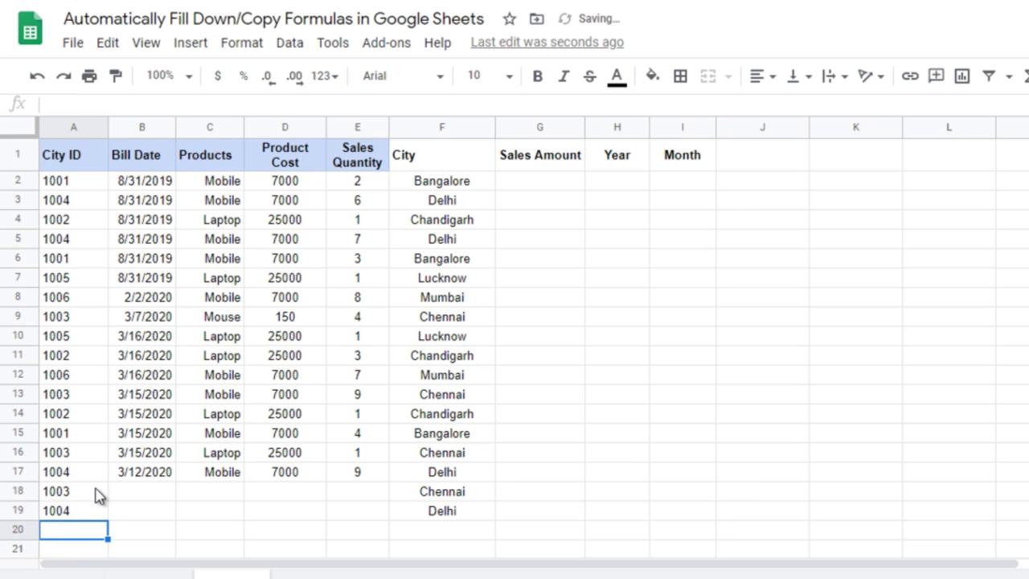
type("1005")
key("Return")
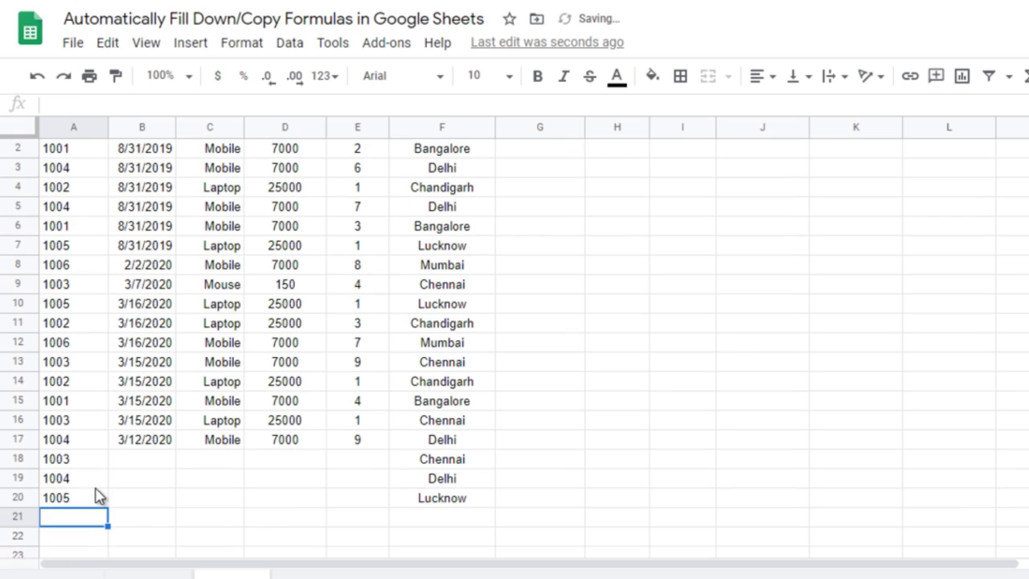
left_click_drag(95, 458, 95, 496)
key("shift+Right")
key("shift+Right")
key("shift+Right")
key("shift+Right")
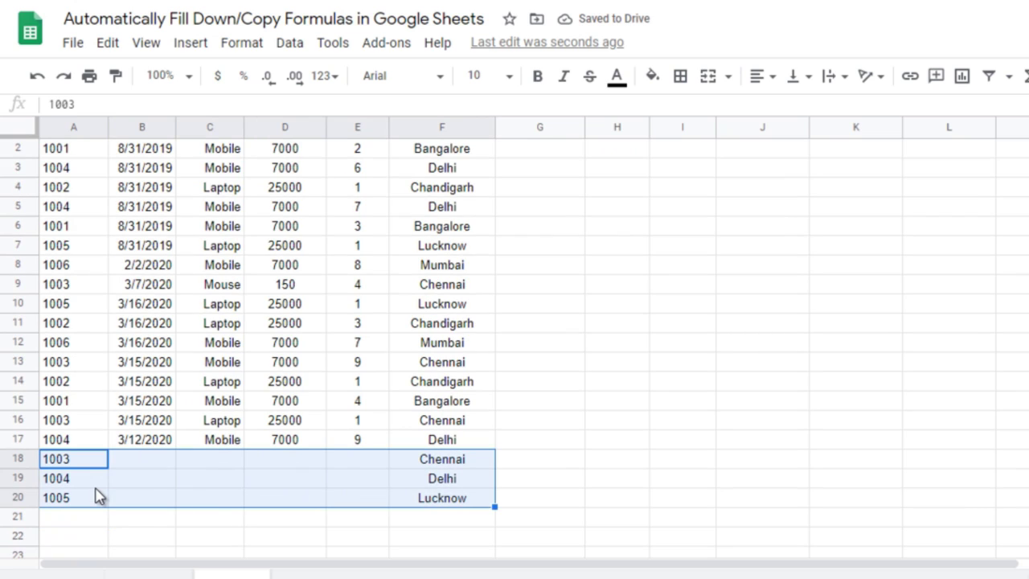
key("Delete")
Left-align the city names in F2:F17
key("ctrl+z")
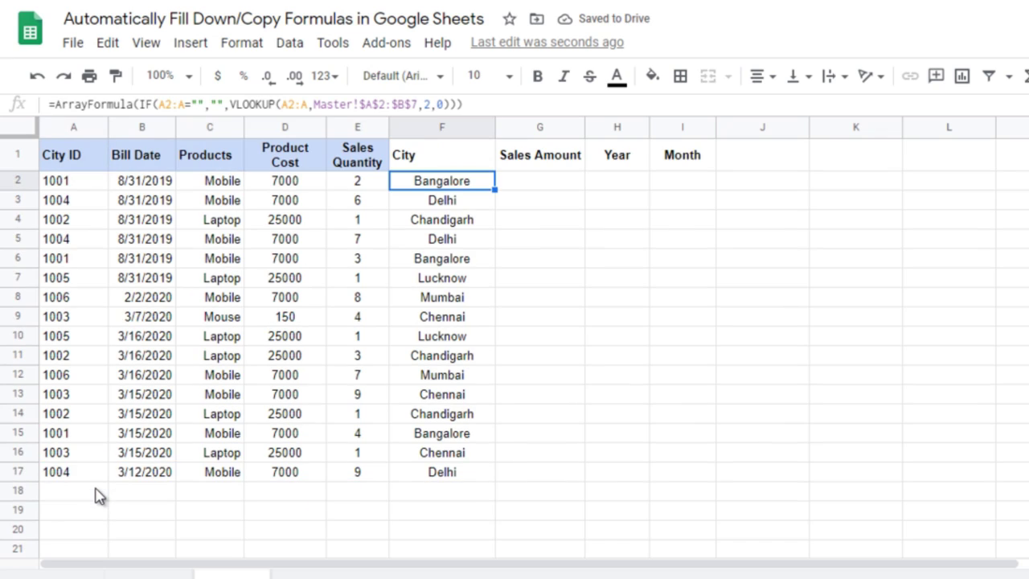
key("ctrl+shift+Down")
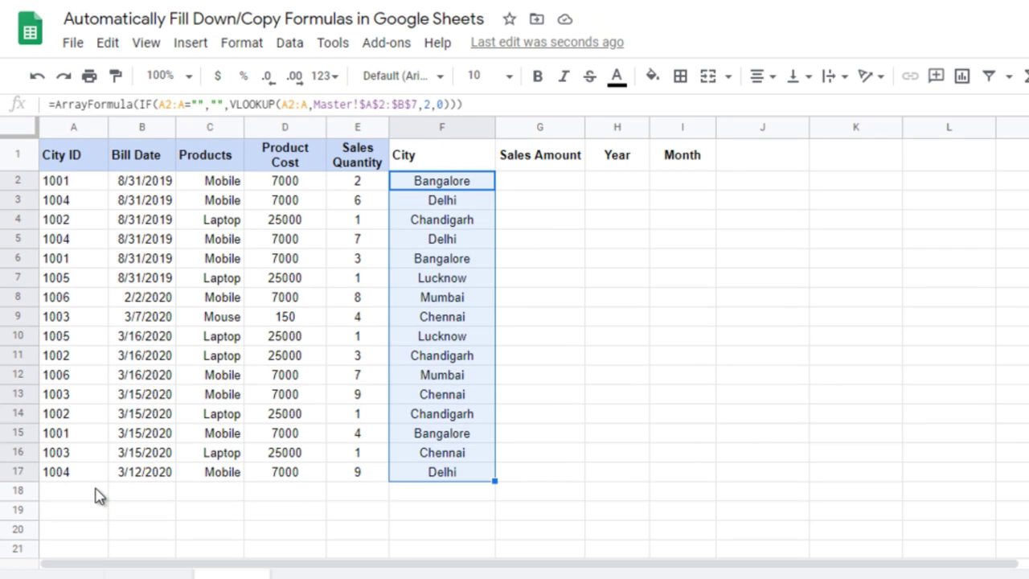
key("ctrl+shift+l")
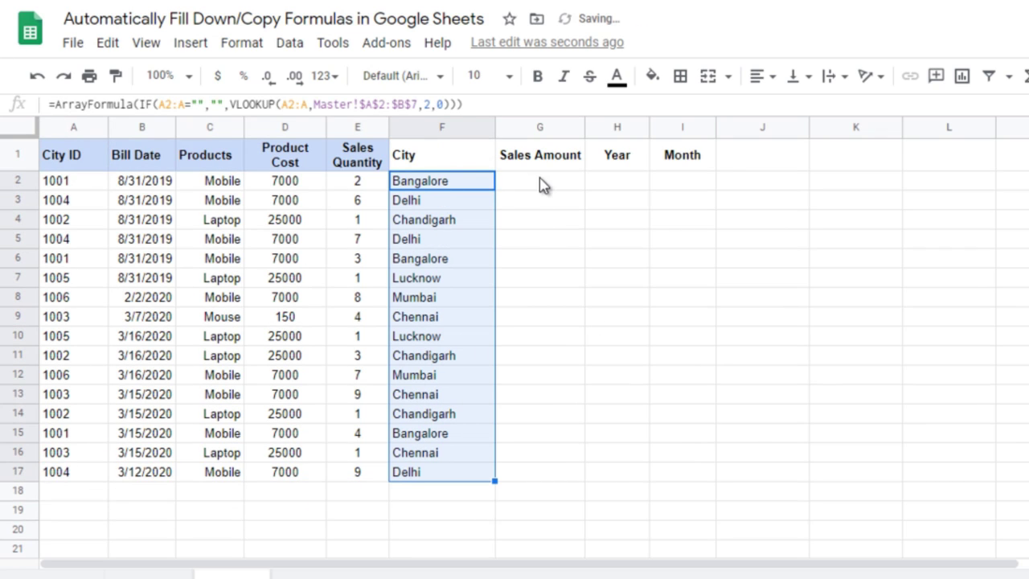
left_click(426, 188)
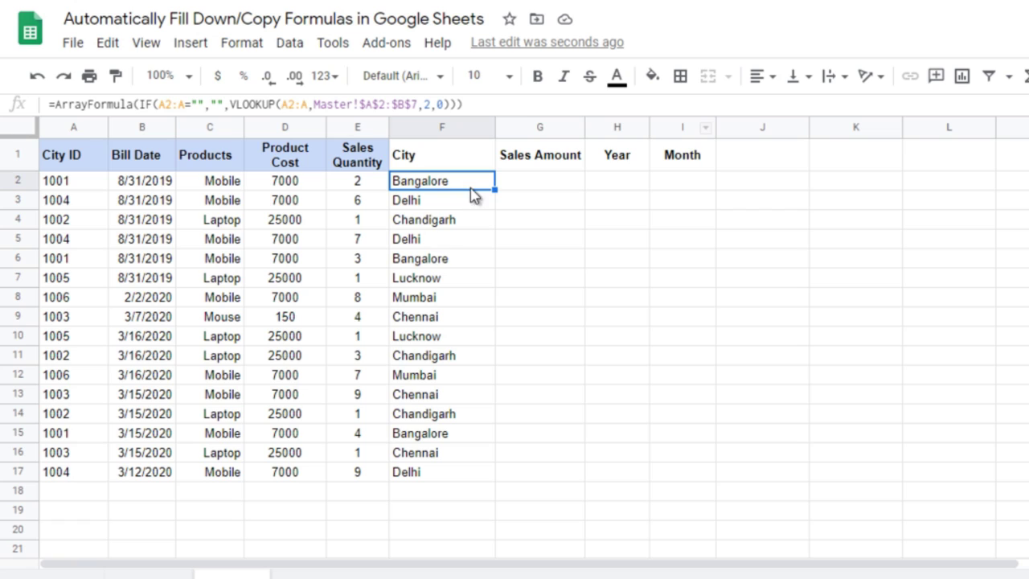
left_click(635, 183)
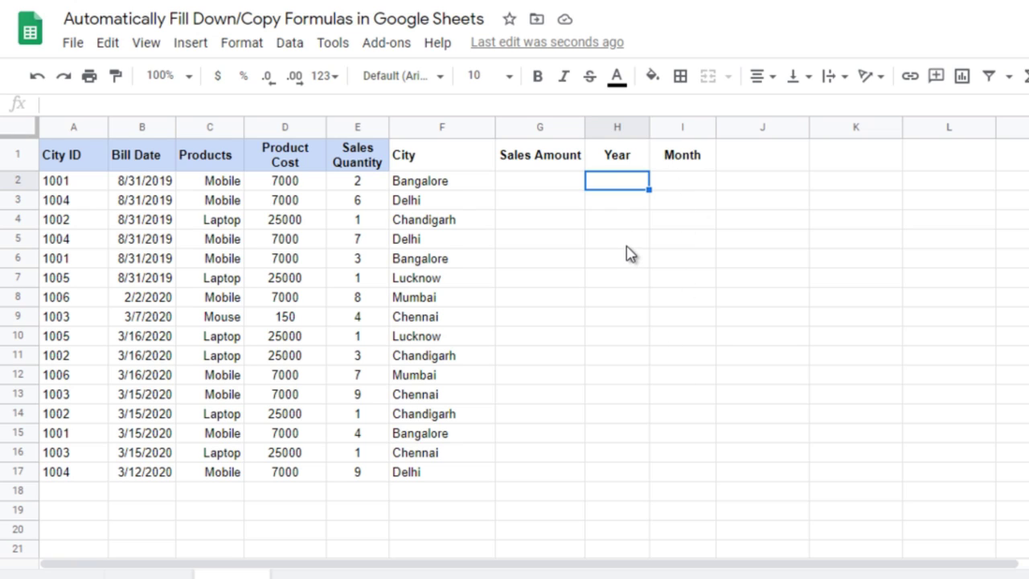
Build =IF(B2:B="","",YEAR(B2:B)) in H2 from the Bill Date column
type("=IF(")
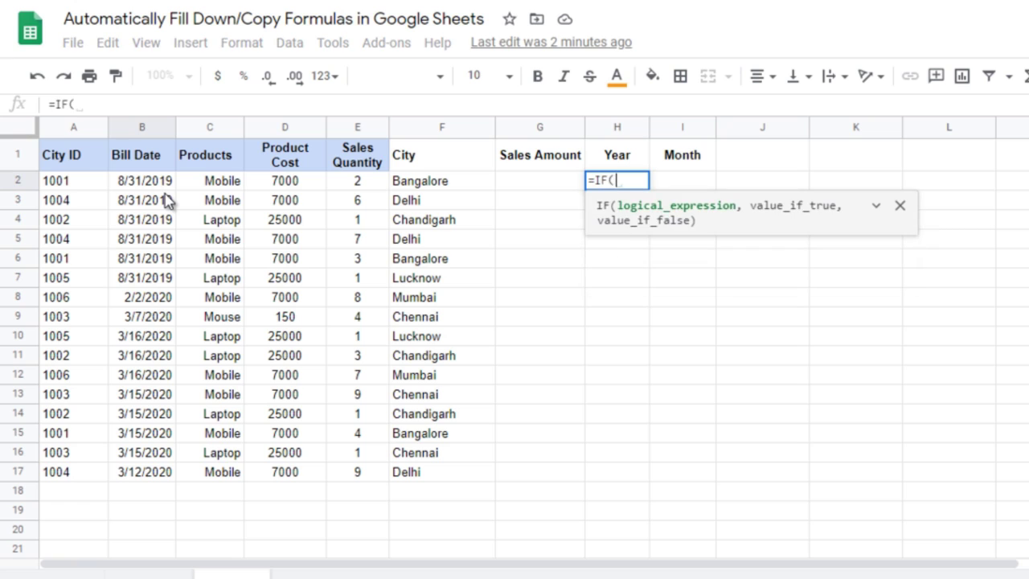
left_click(135, 180)
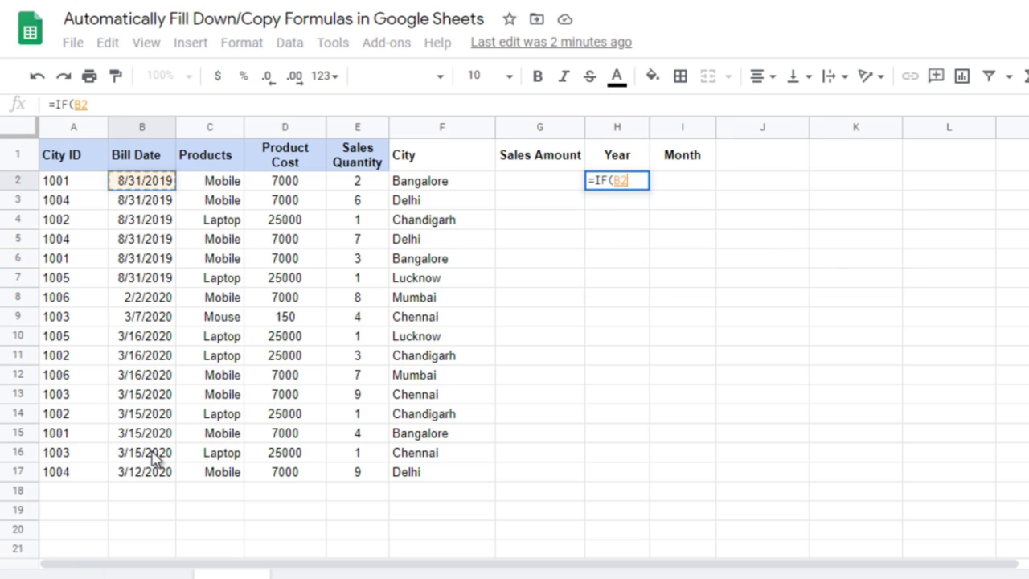
left_click(149, 408, "shift")
key("BackSpace")
key("BackSpace")
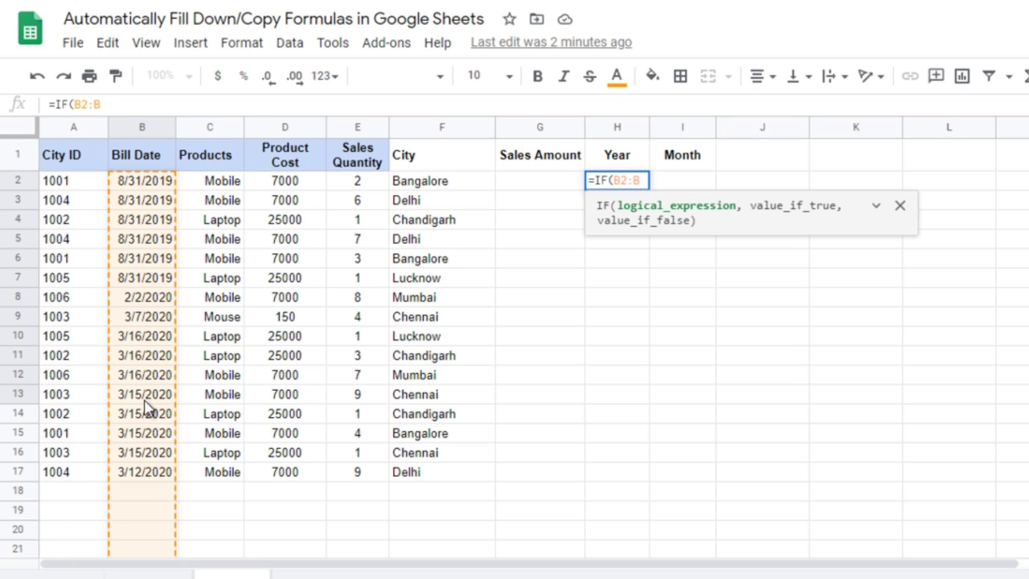
type("=\"\"")
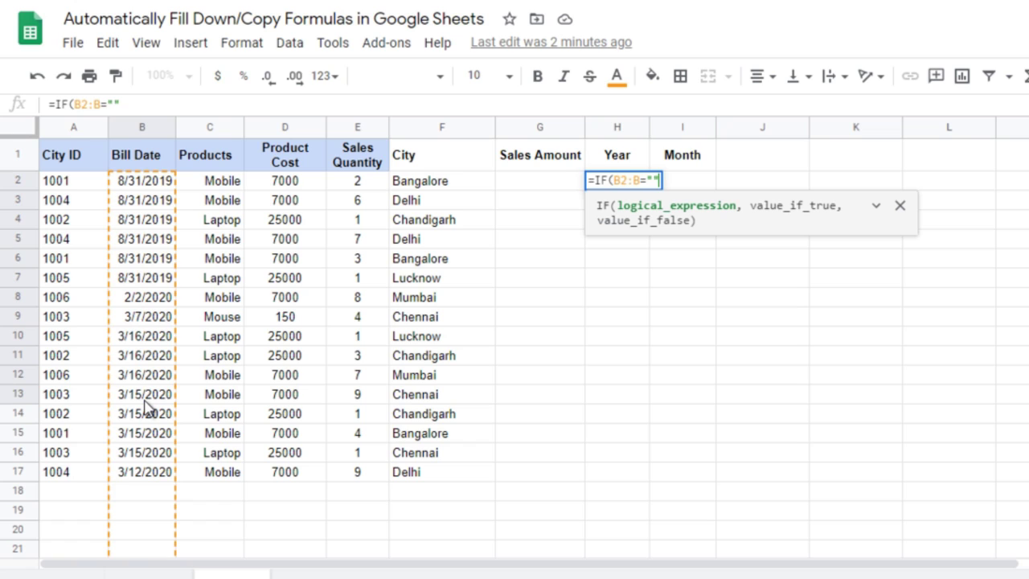
type(",")
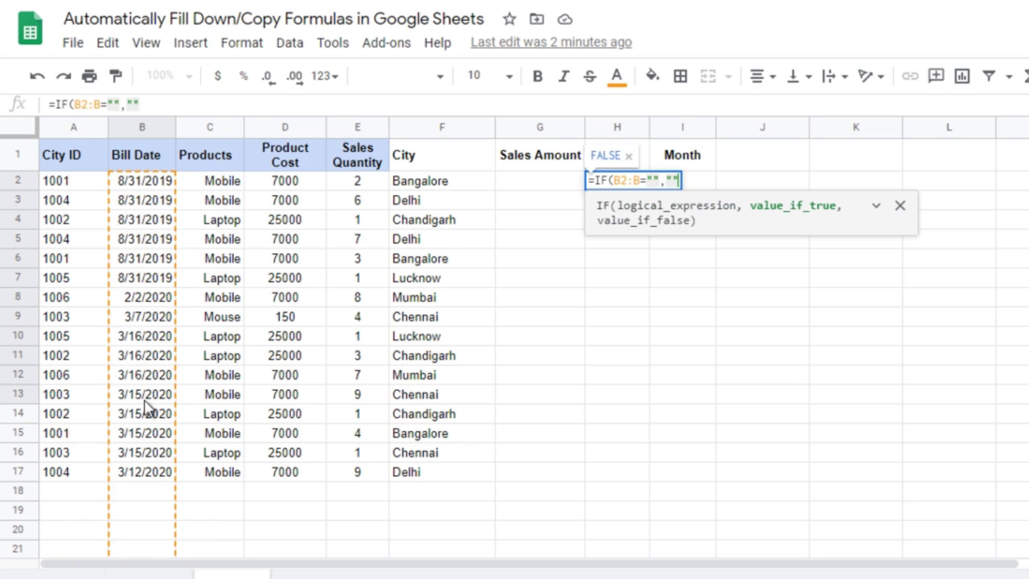
type("\"\",")
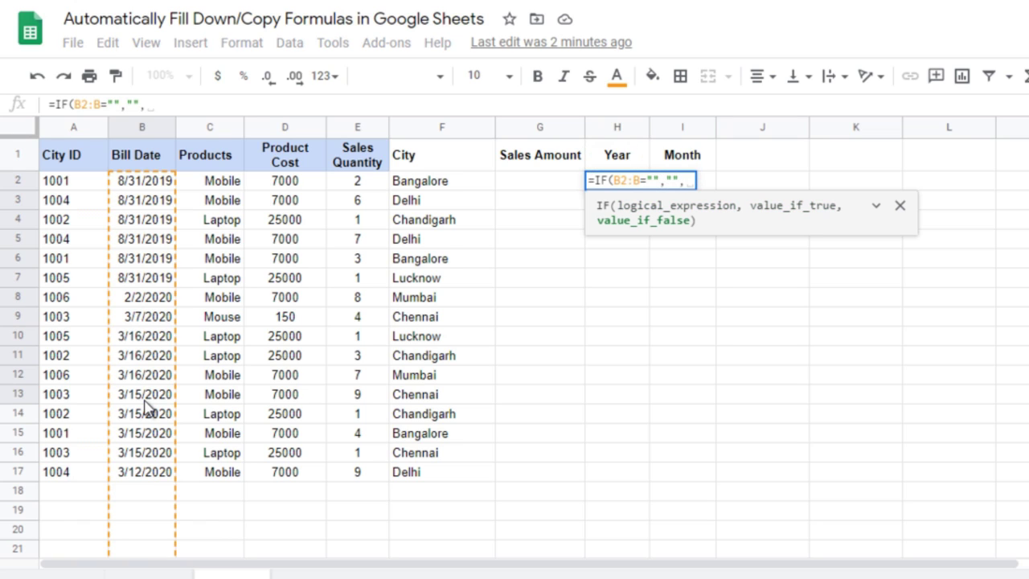
type("year(")
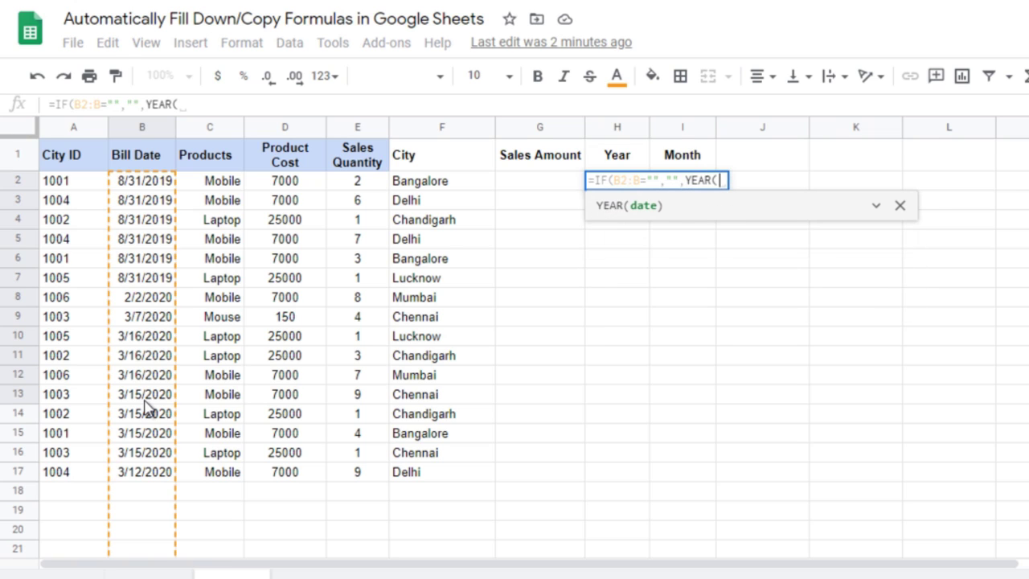
left_click_drag(145, 181, 154, 239)
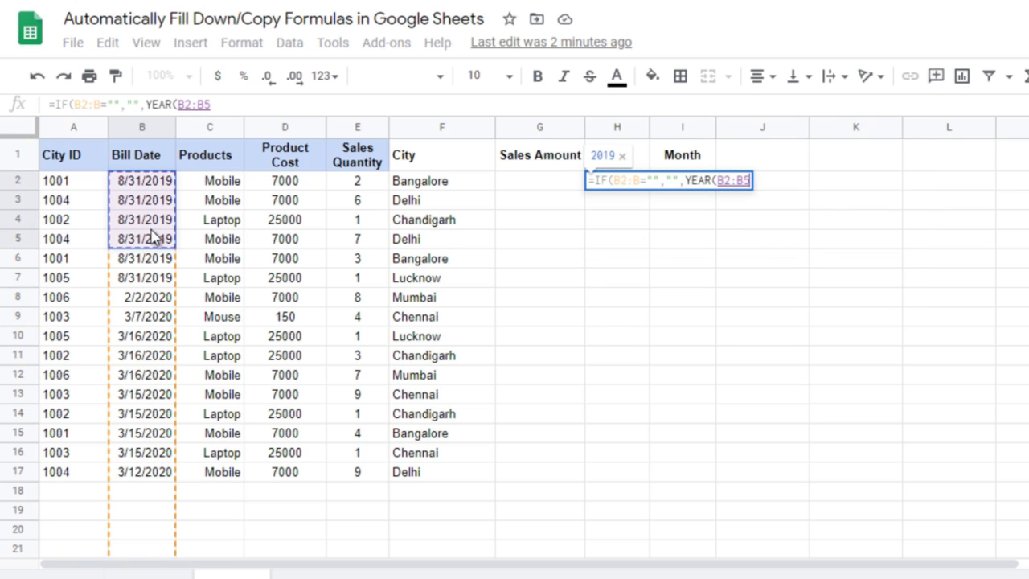
key("BackSpace")
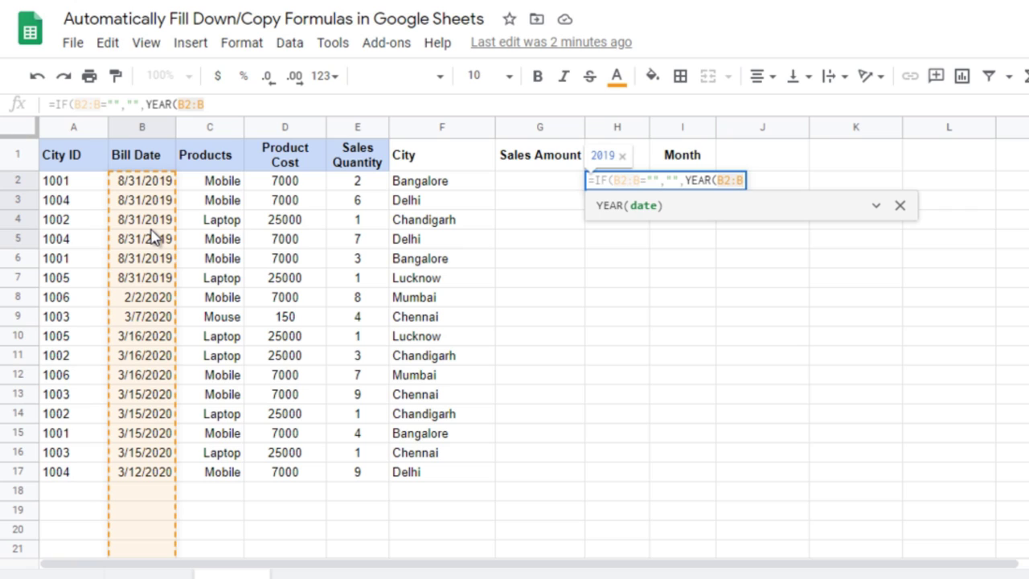
type(")")
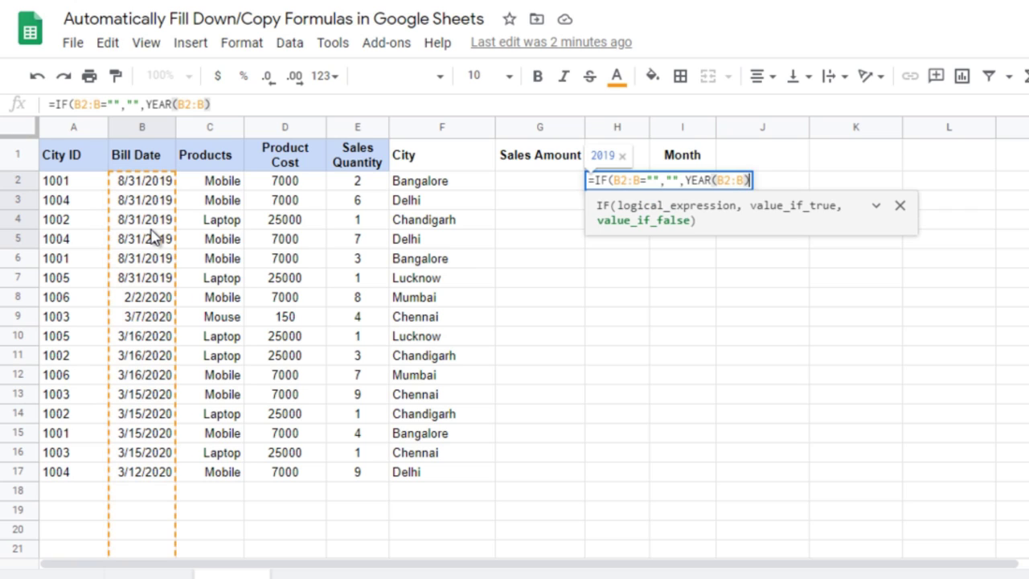
type(")")
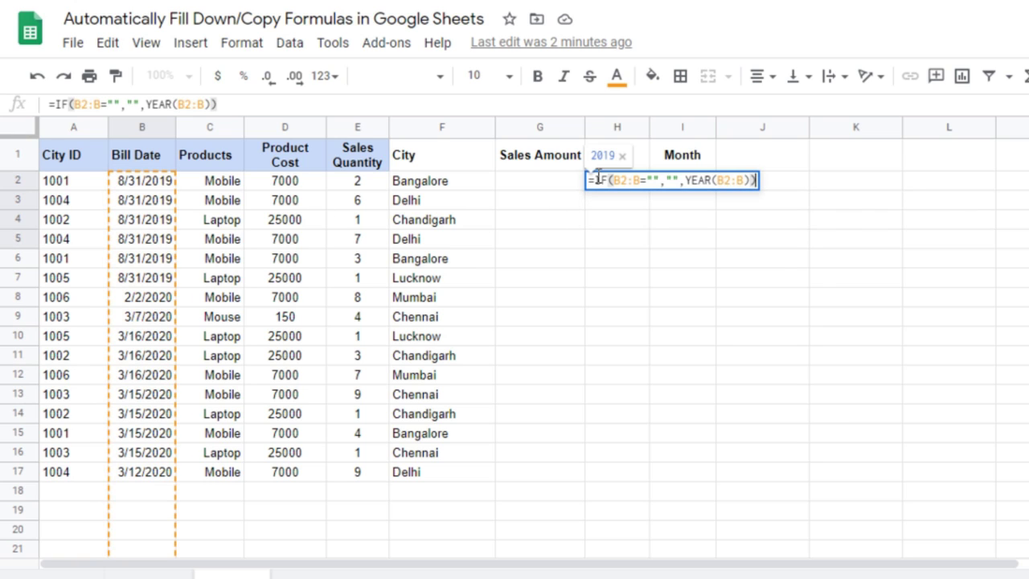
Wrap the Year formula in ARRAYFORMULA so 2019 or 2020 fills all 16 rows
left_click(596, 180)
type("(")
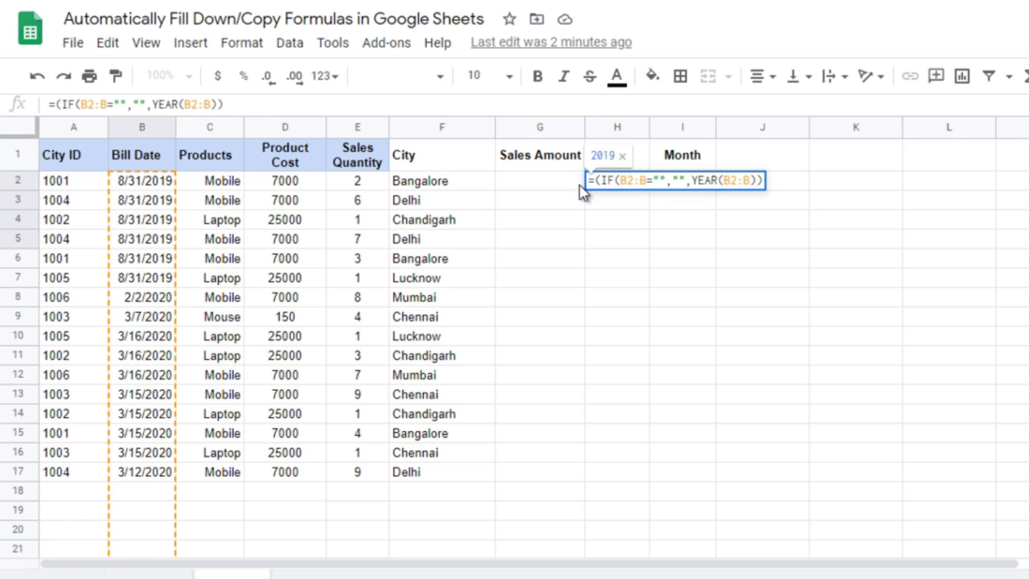
type("arra")
key("Tab")
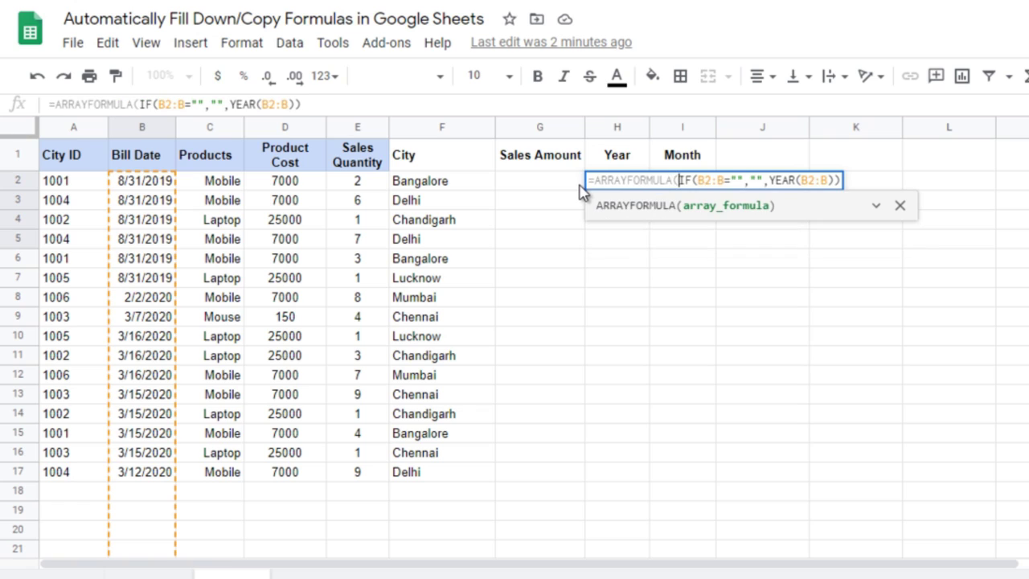
type(")")
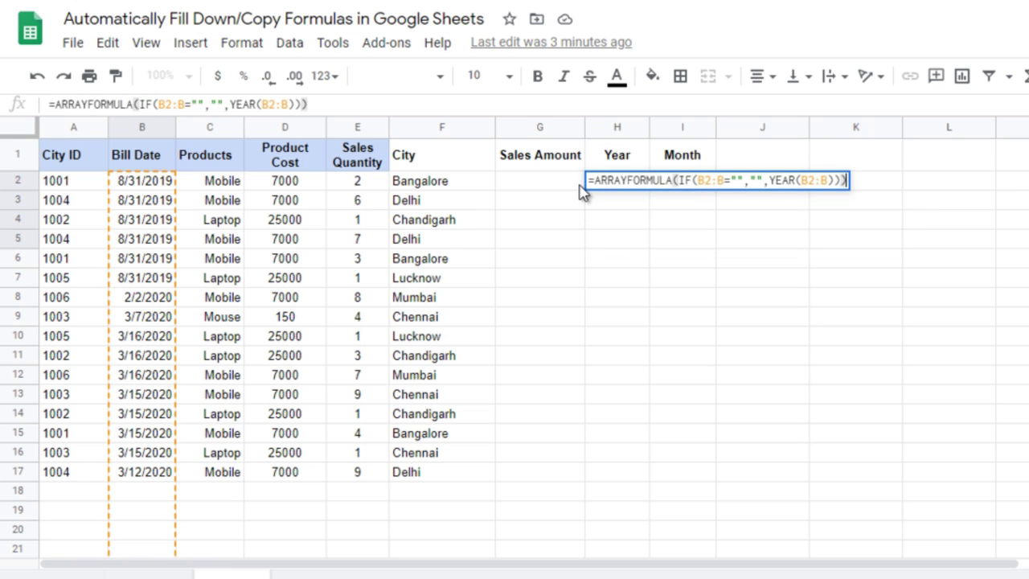
key("Return")
key("Up")
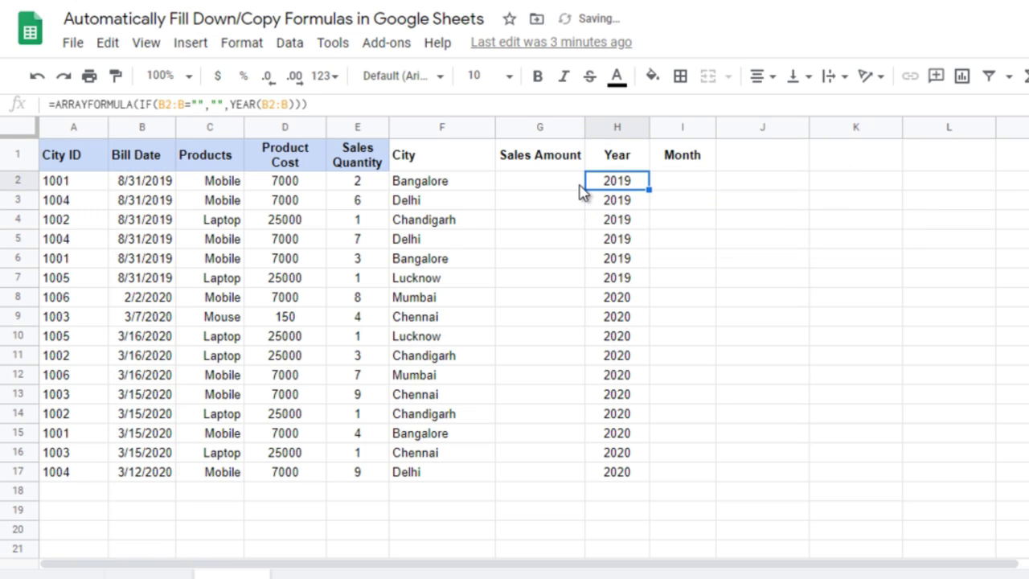
left_click(154, 299)
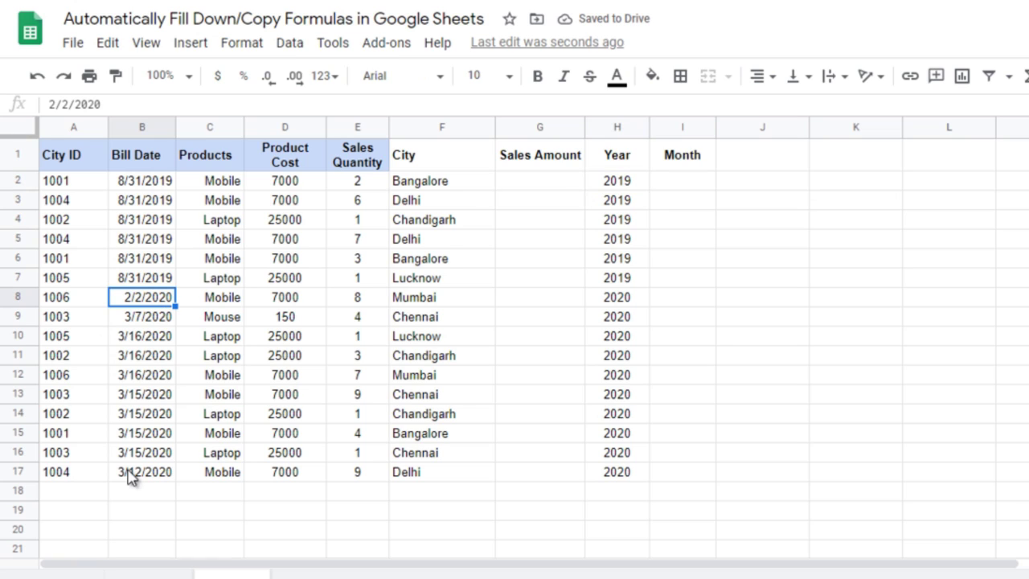
left_click(135, 488)
key("Up")
key("shift+Down")
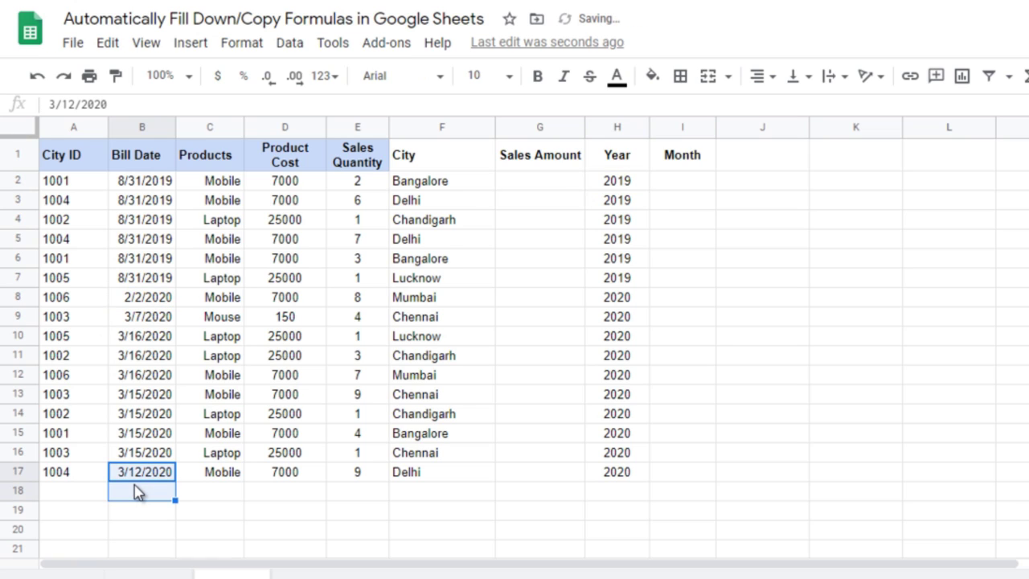
key("ctrl+d")
left_click(136, 490)
double_click(133, 482)
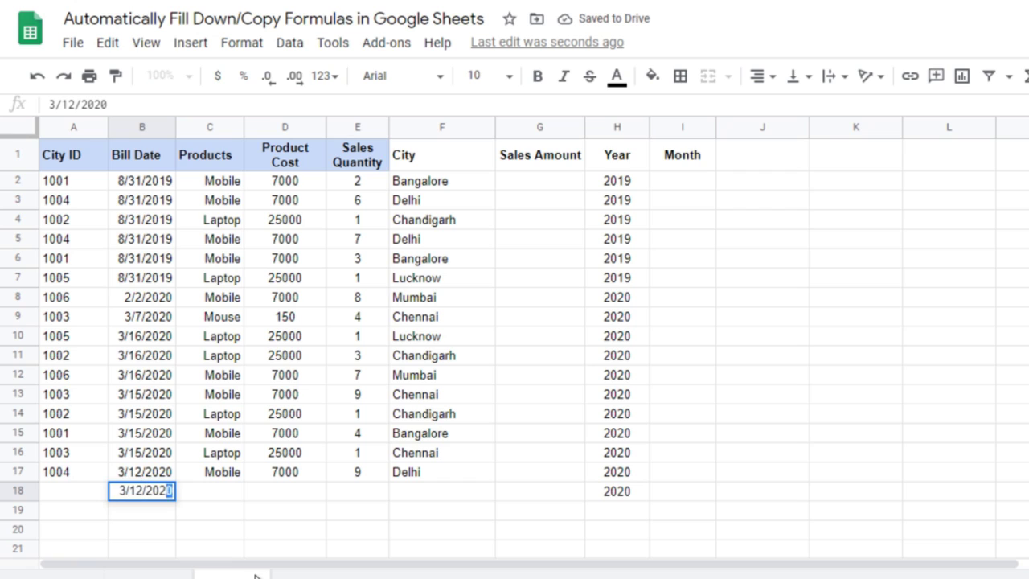
type("17")
key("Return")
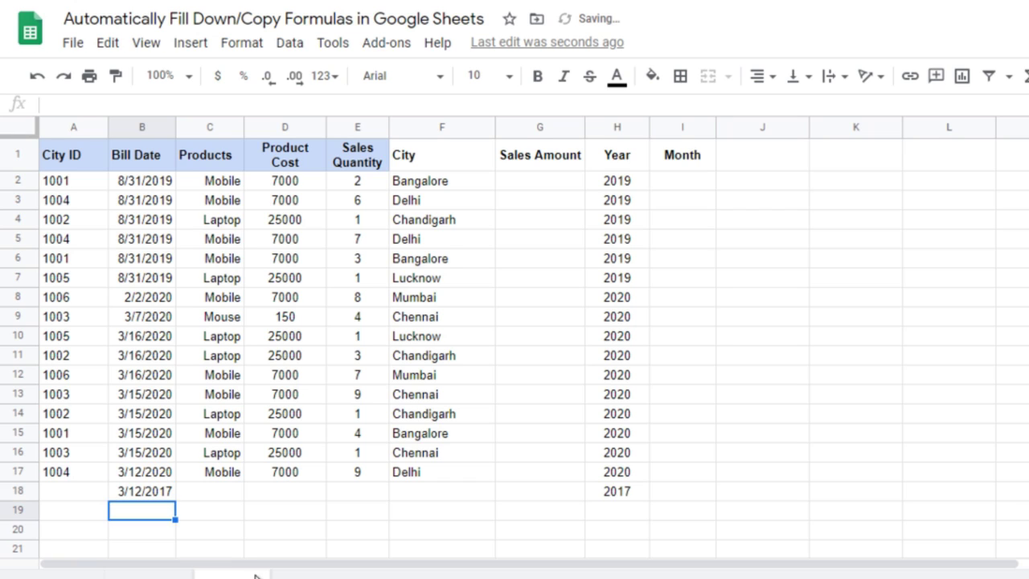
key("Up")
key("Delete")
key("Up")
key("Up")
key("ctrl+Up")
key("ctrl+Right")
key("ctrl+Right")
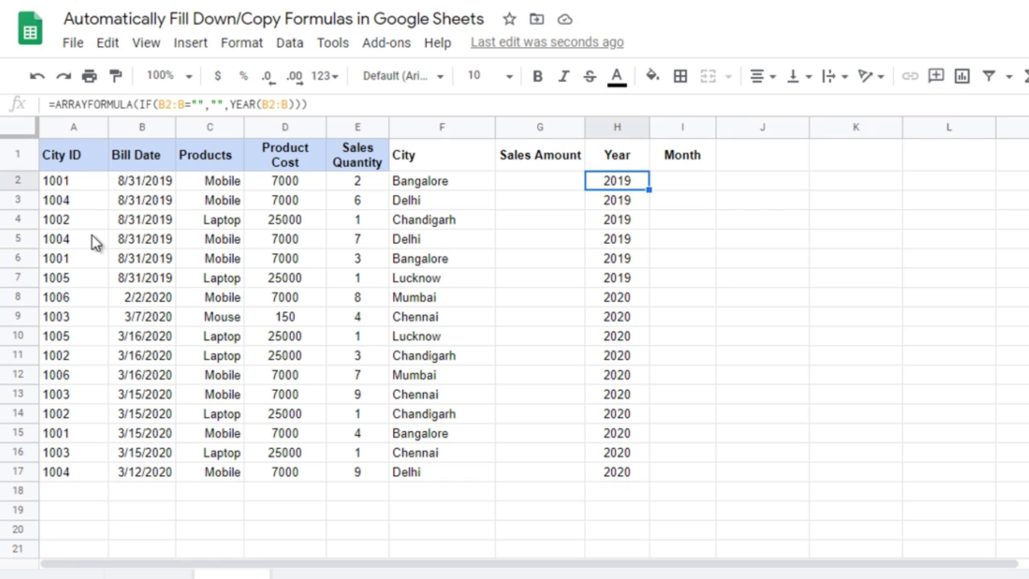
Copy the Year formula from H2 into Month cell I2
left_click(58, 105)
key("ctrl+a")
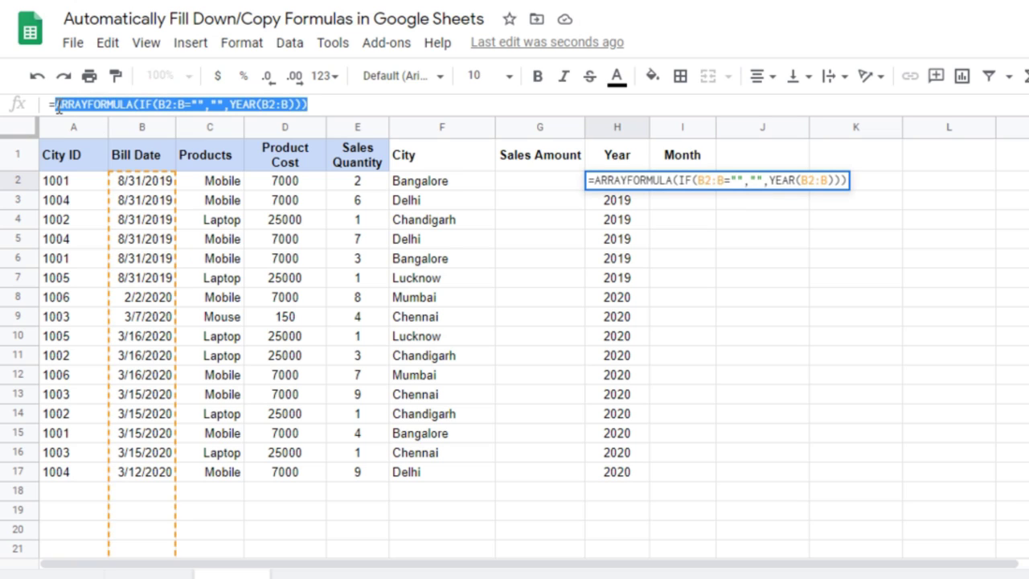
key("ctrl+c")
key("Tab")
left_click(58, 105)
key("ctrl+v")
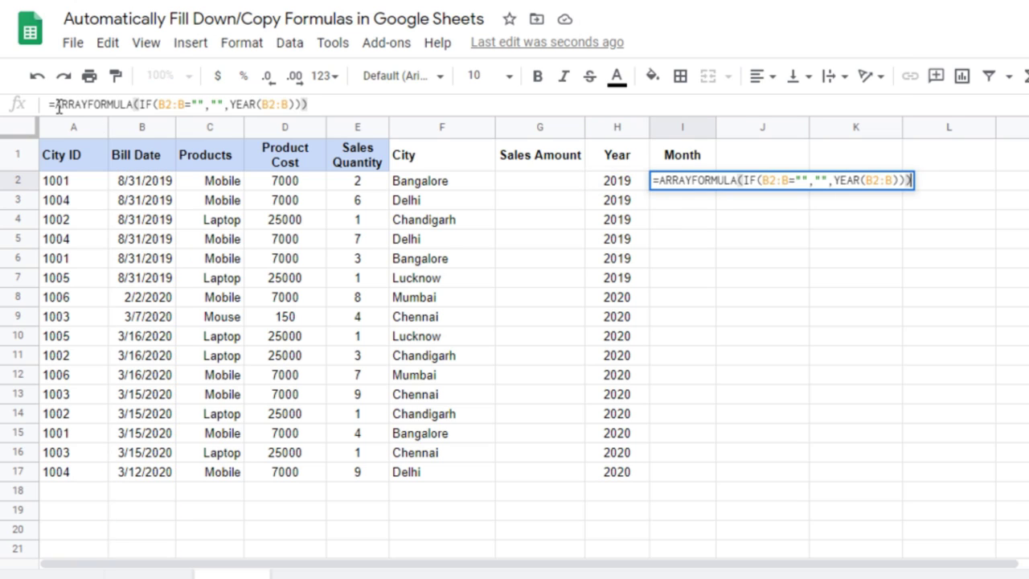
key("Return")
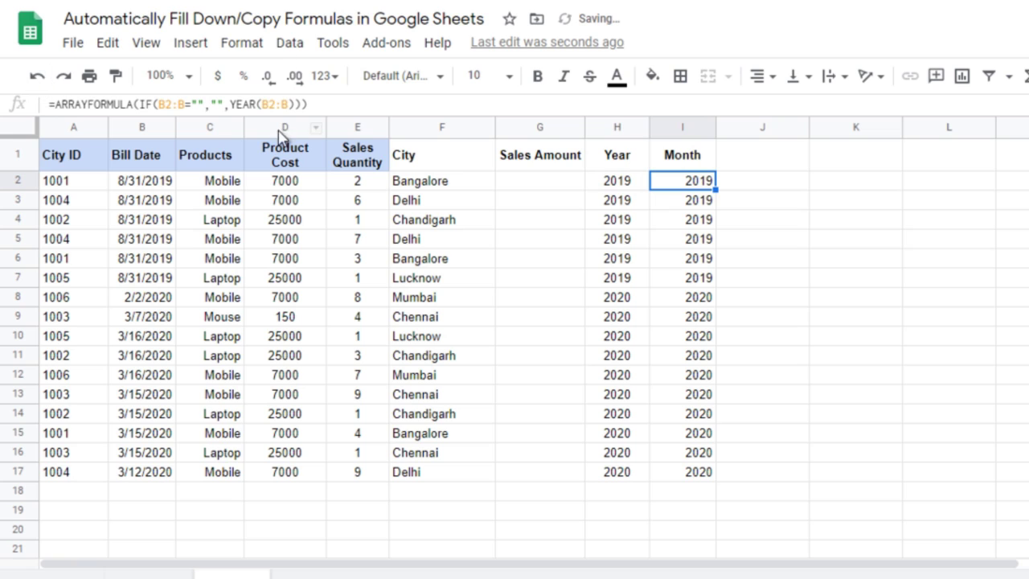
Replace YEAR with TEXT(B2:B,"mmm") in I2 to show three-letter month names
left_click(230, 104)
left_click_drag(231, 104, 295, 107)
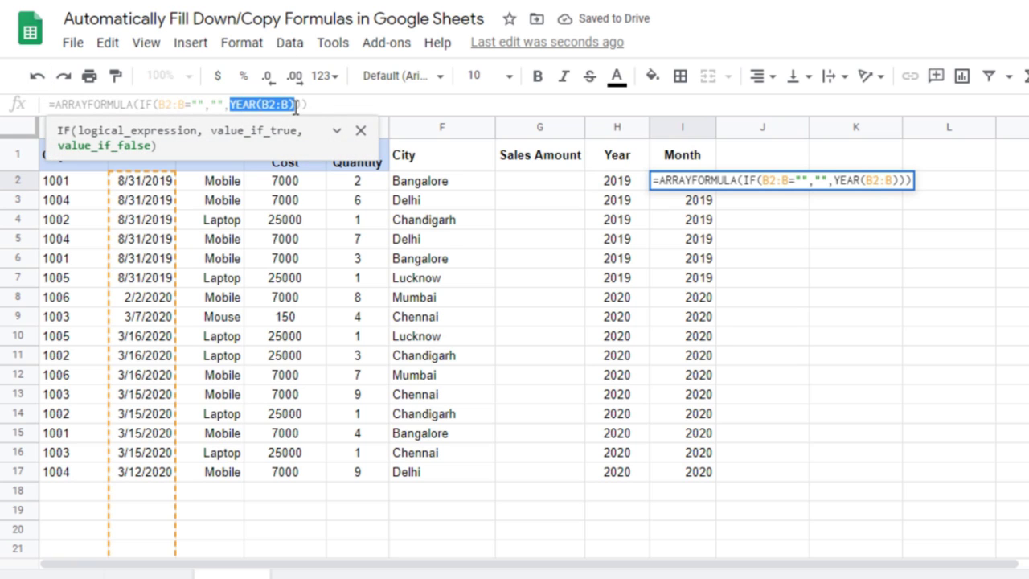
key("BackSpace")
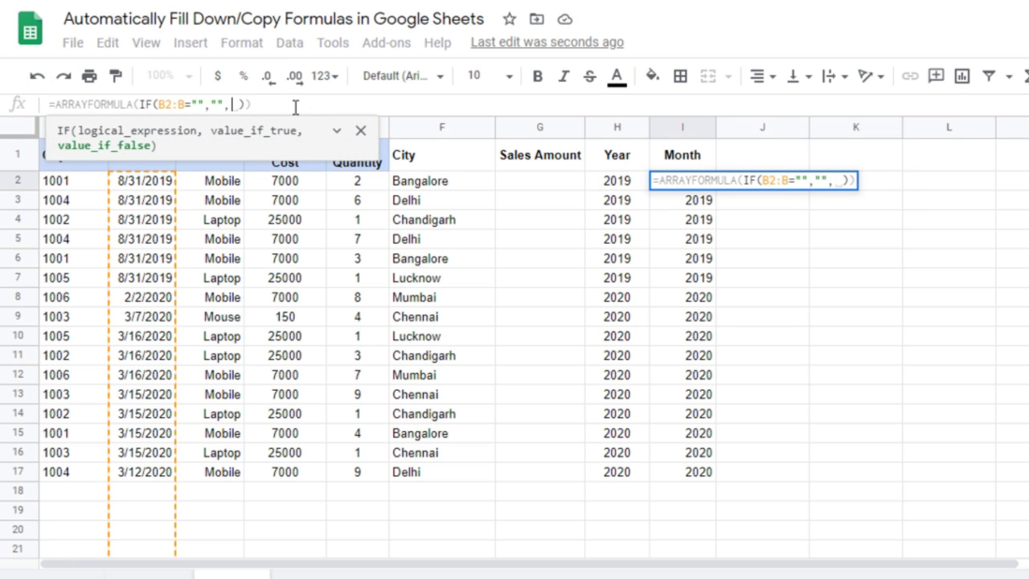
type("tex")
key("Tab")
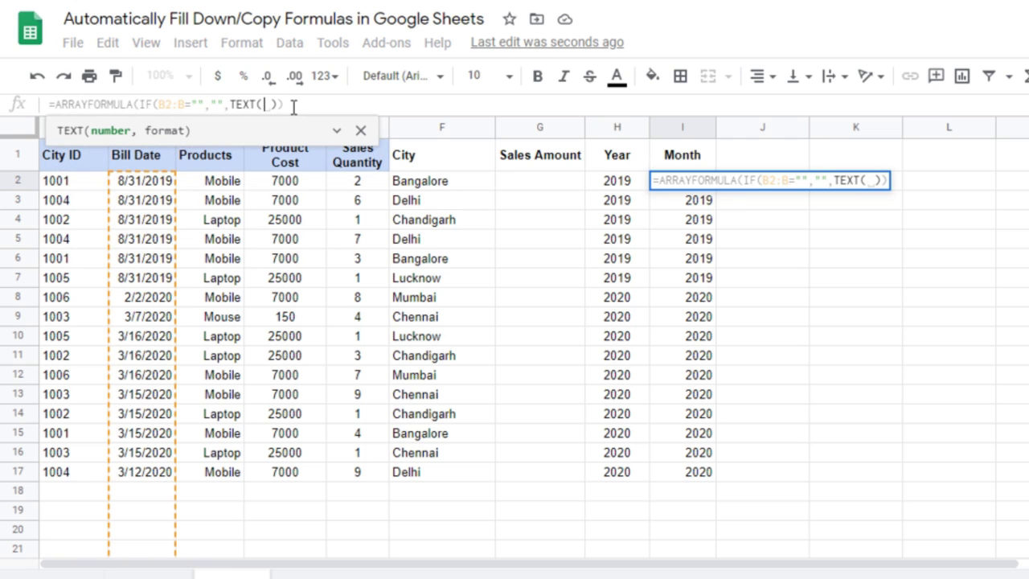
left_click_drag(126, 180, 143, 274)
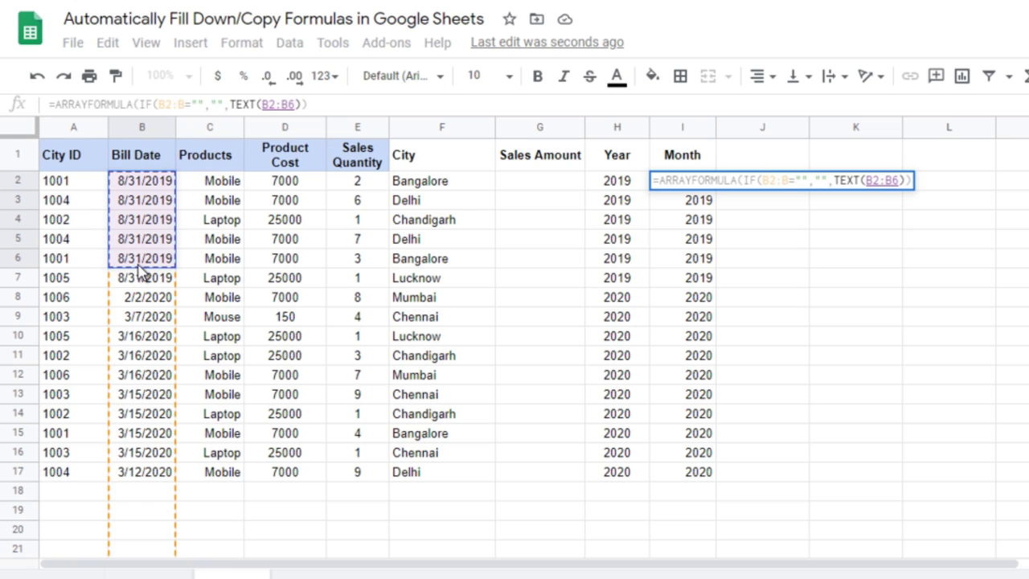
key("BackSpace")
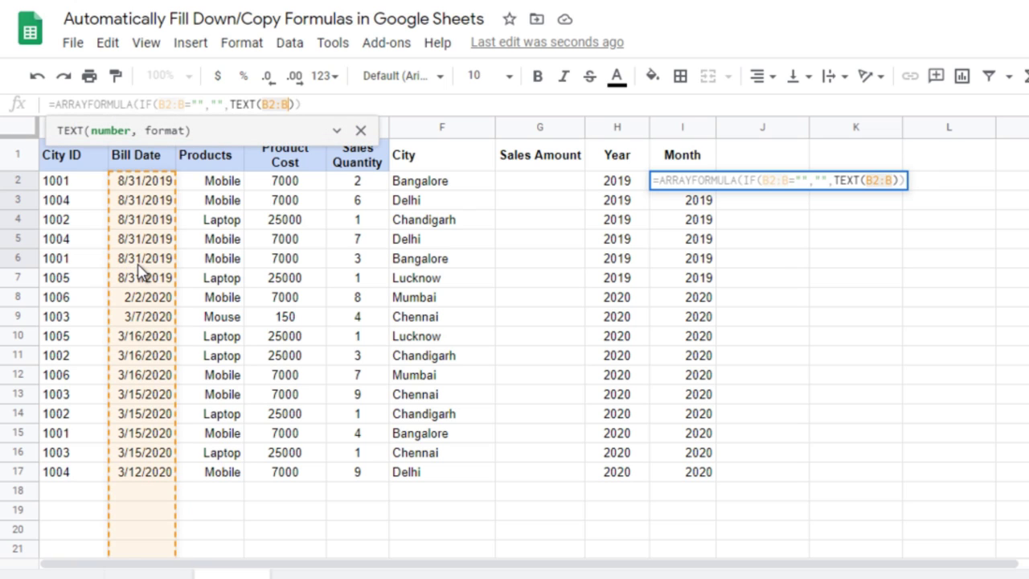
type(", ")
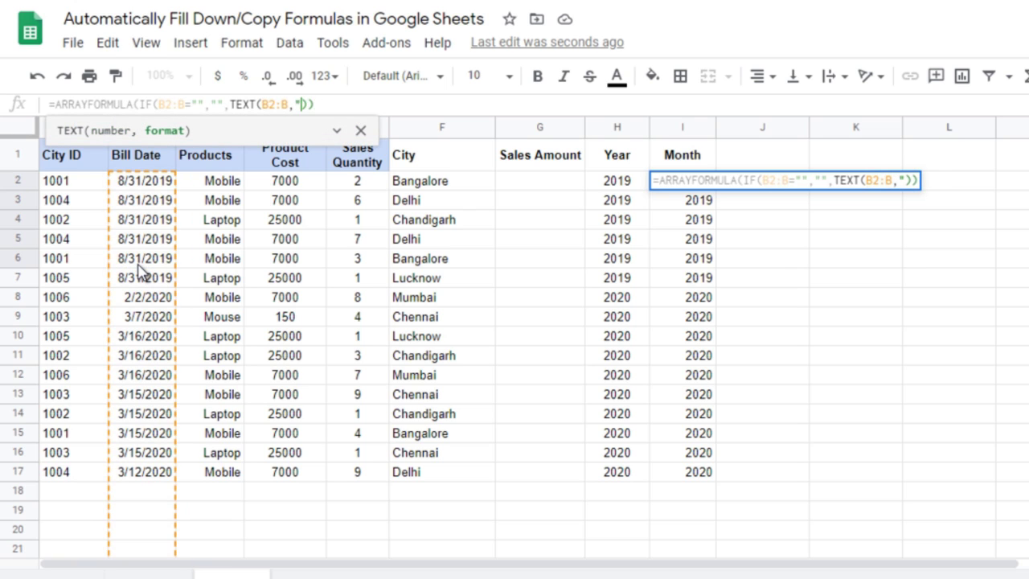
type("\"mmm\")")
key("Return")
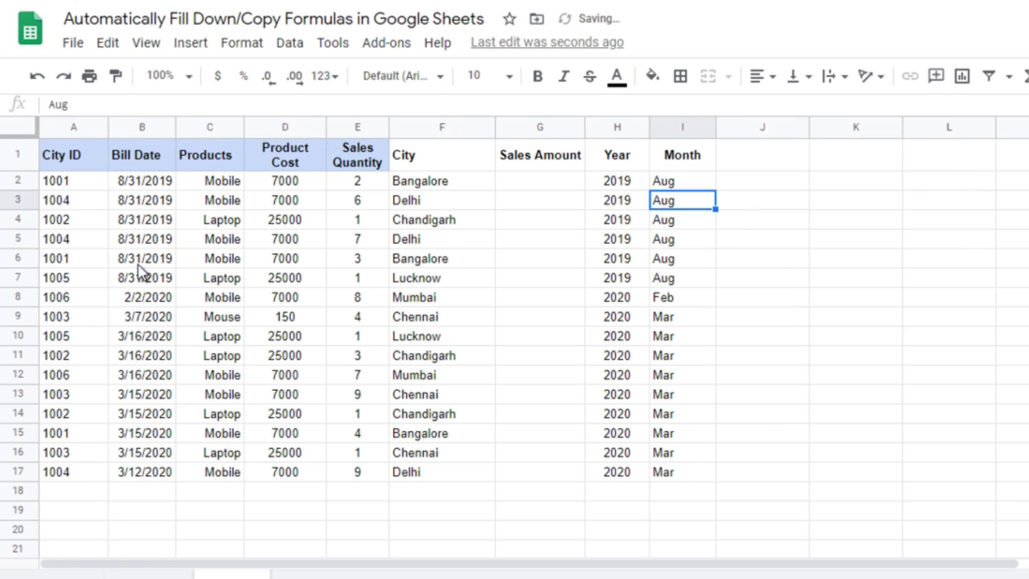
key("Up")
Centre the month names in I2:I17, then try the "mmmm" format and undo it
key("ctrl+shift+Down")
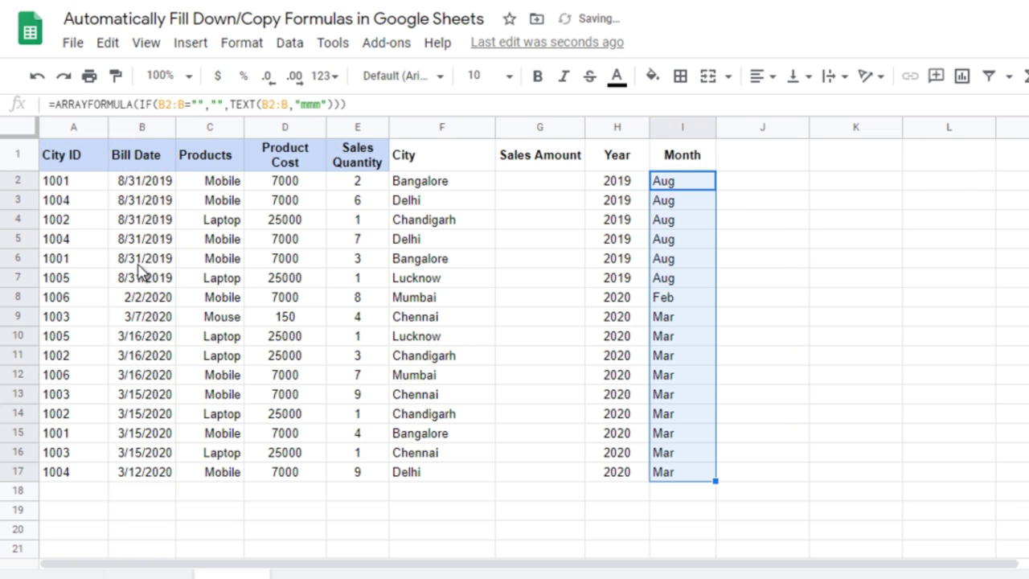
key("ctrl+shift+e")
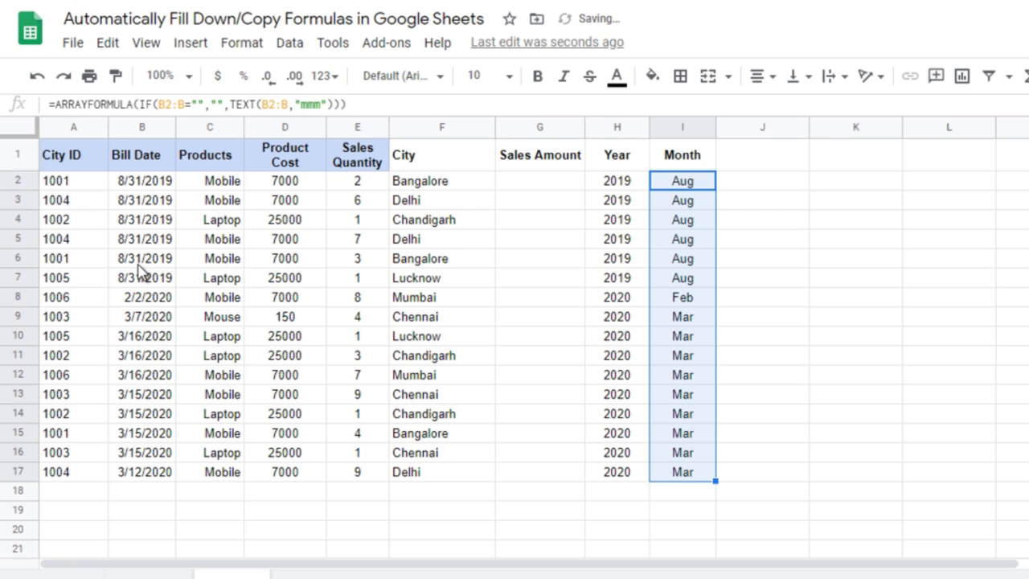
key("ctrl+shift+Up")
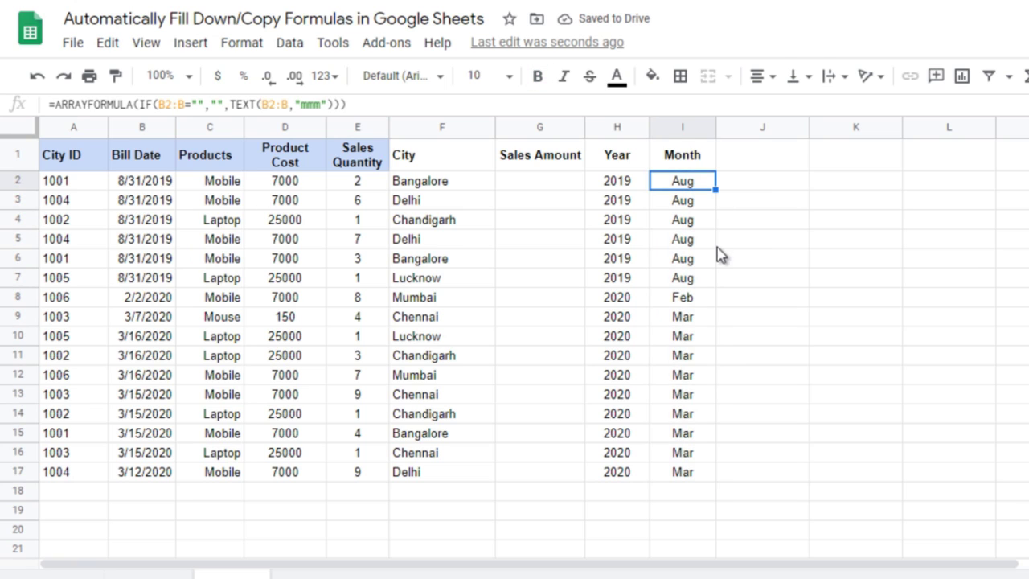
left_click(324, 104)
type("m")
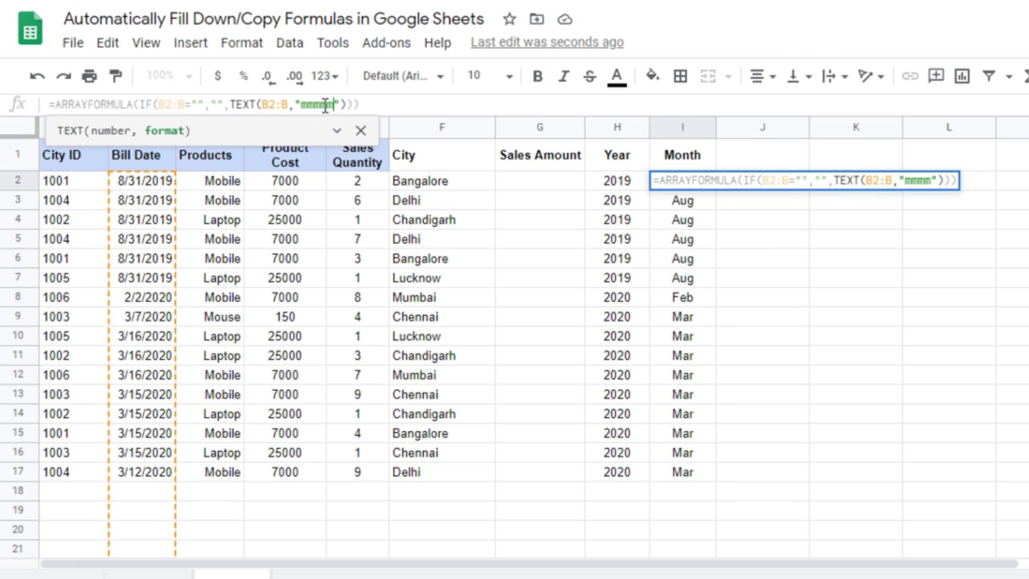
key("Return")
key("Up")
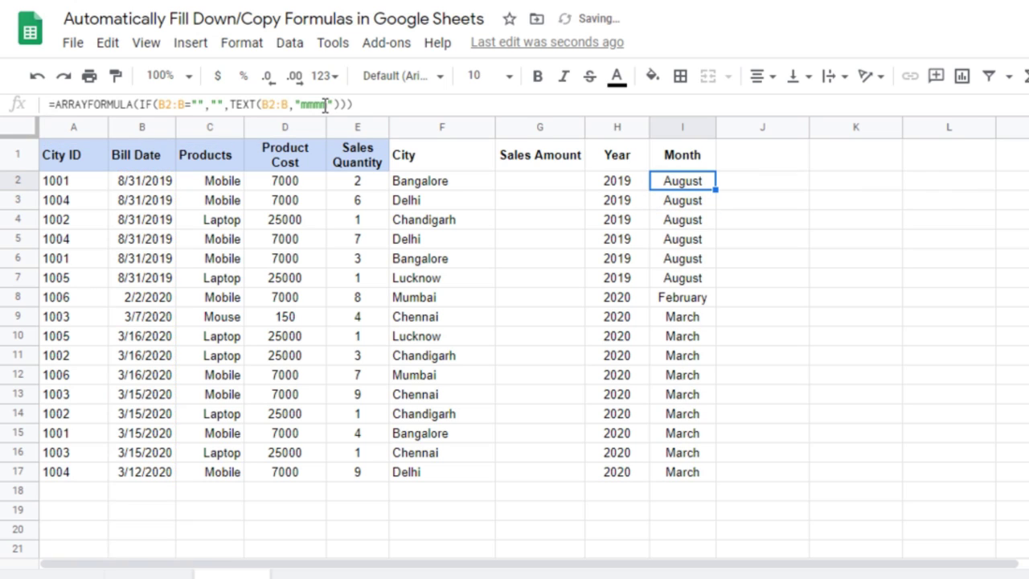
key("ctrl+z")
In G2, start an IF whose AND condition requires D2:D and E2:E to be non-empty
key("Up")
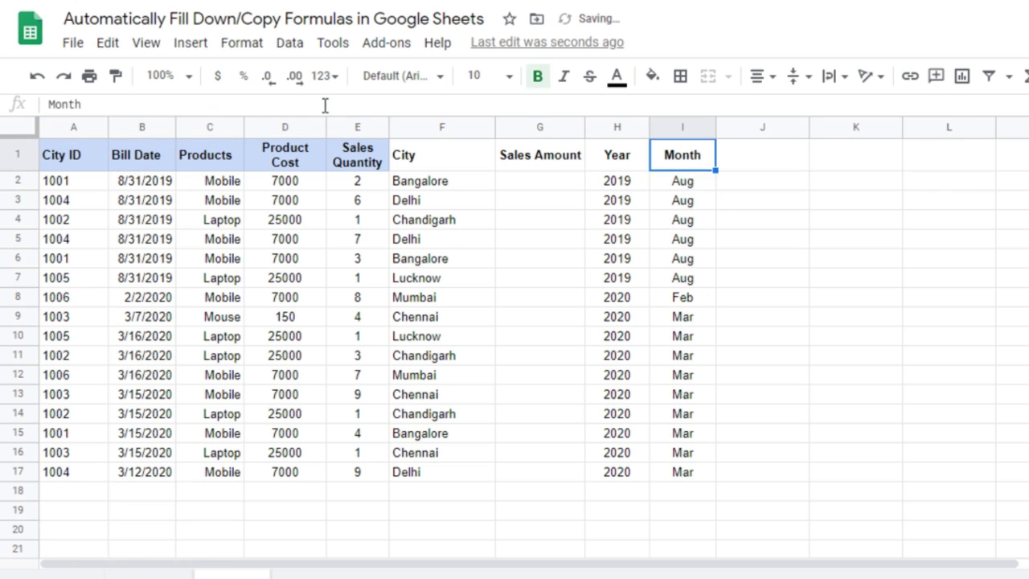
key("Down")
key("Left")
key("Left")
key("Left")
key("Left")
left_click(510, 165)
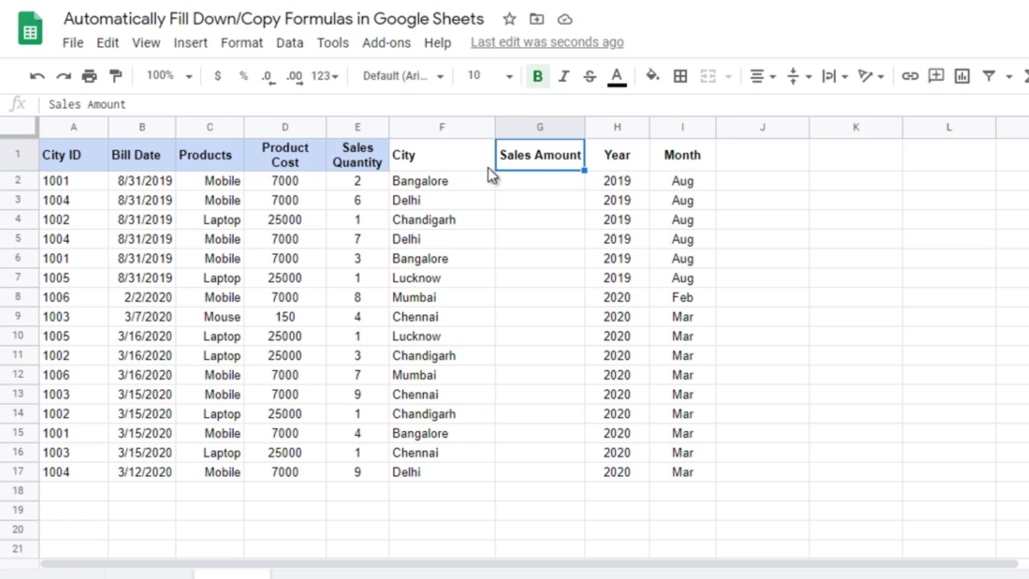
left_click(530, 182)
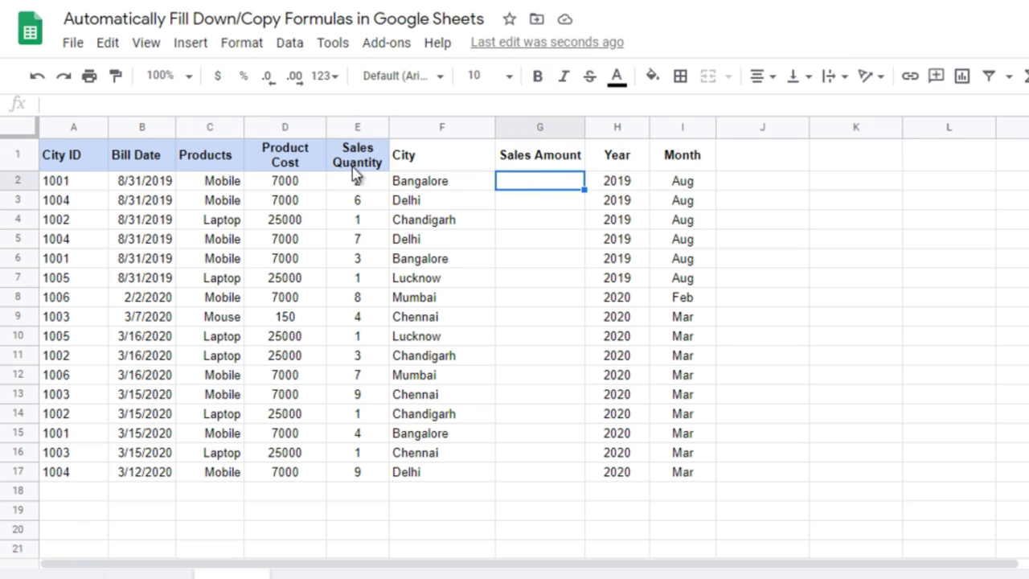
key("Left")
key("Left")
key("Left")
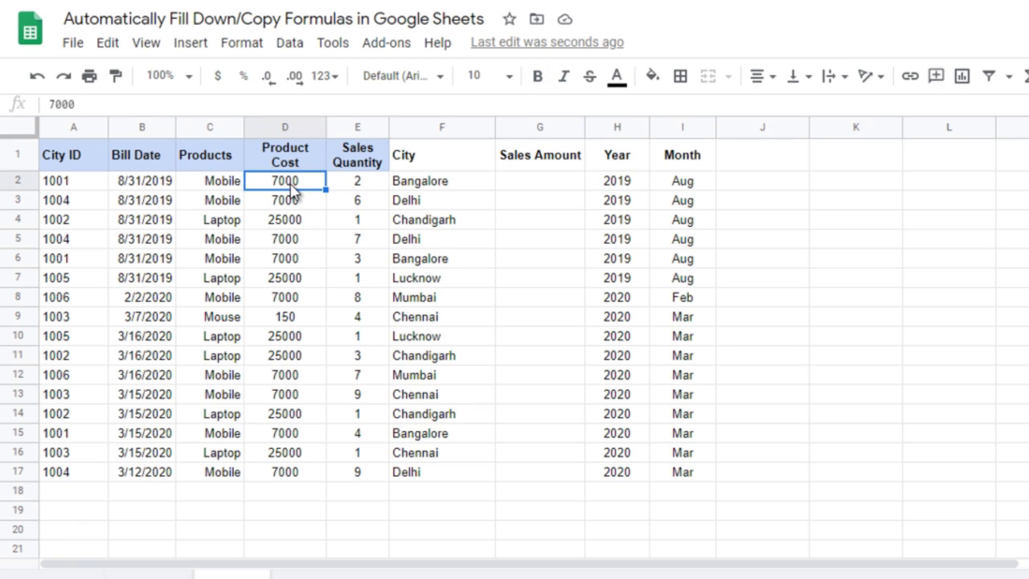
left_click(562, 188)
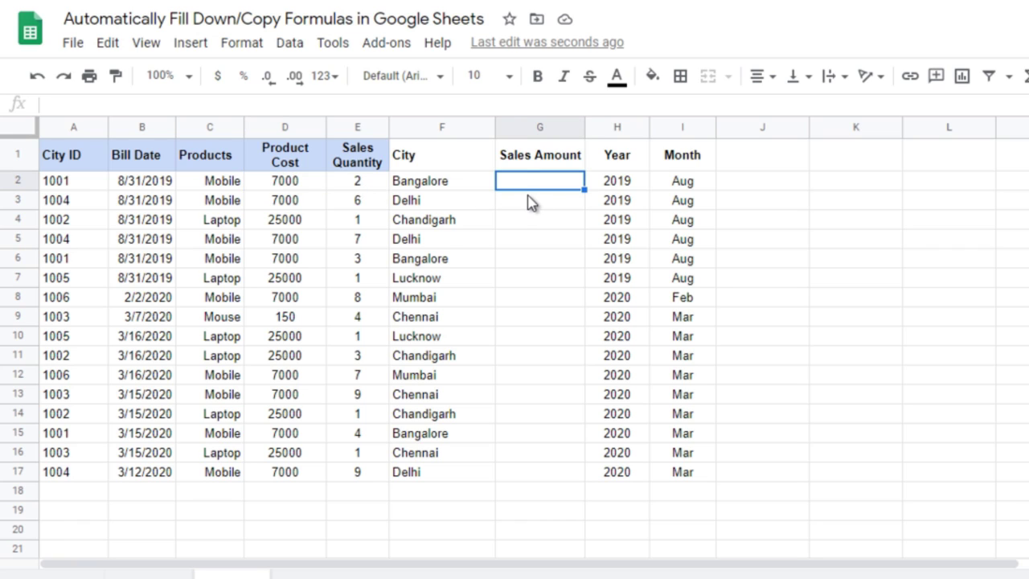
type("=")
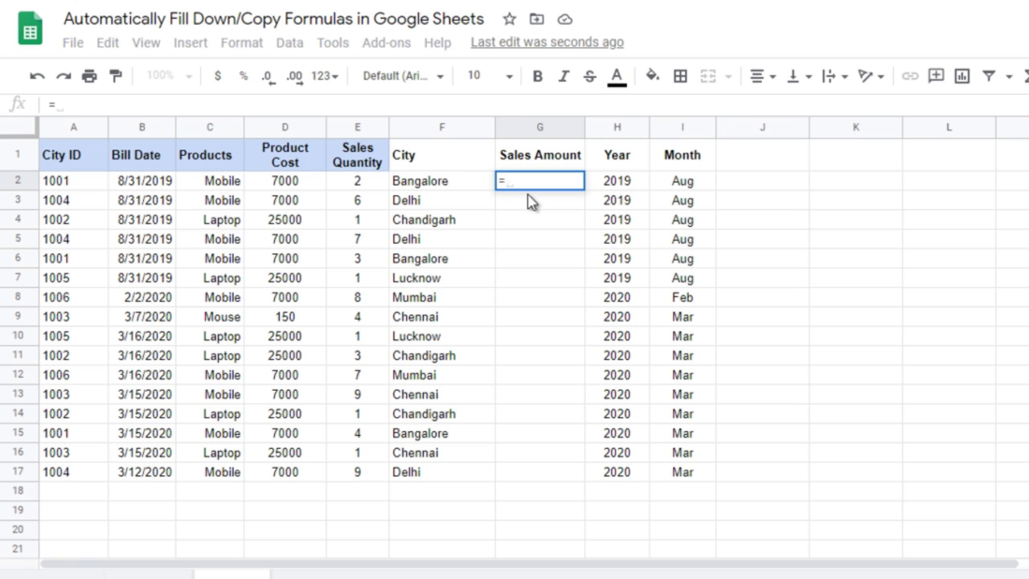
type("IF(and")
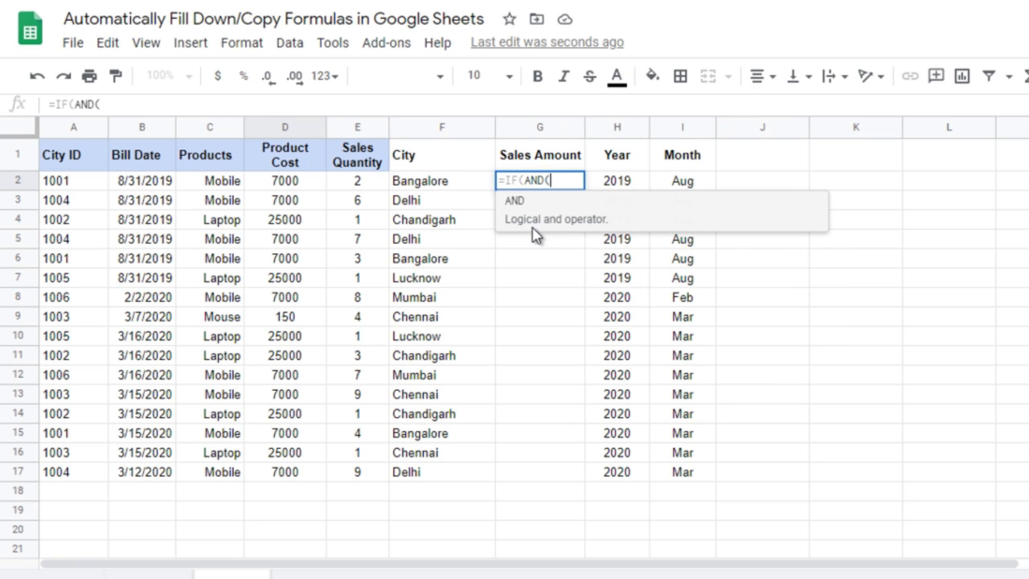
key("Tab")
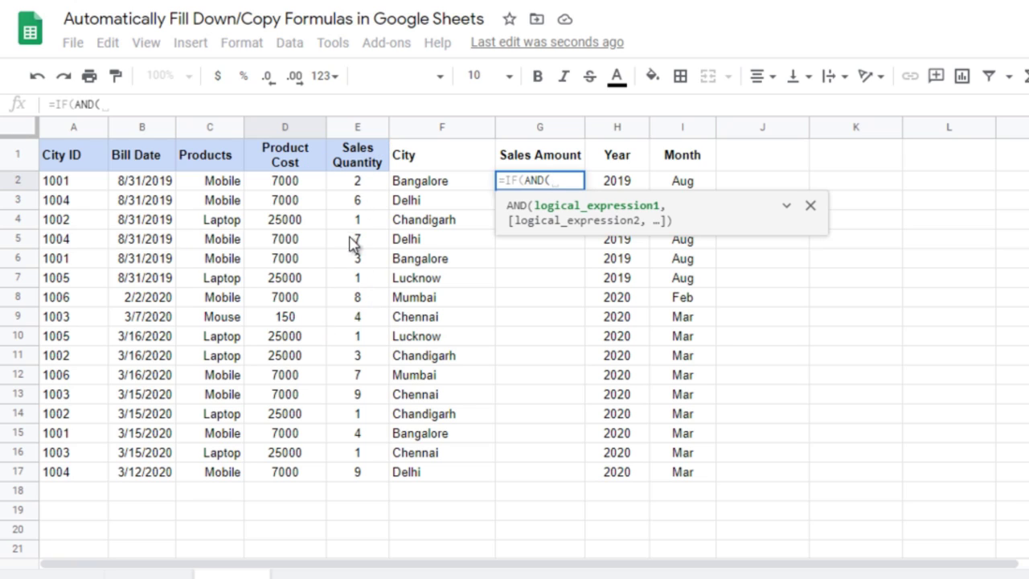
left_click_drag(300, 189, 304, 199)
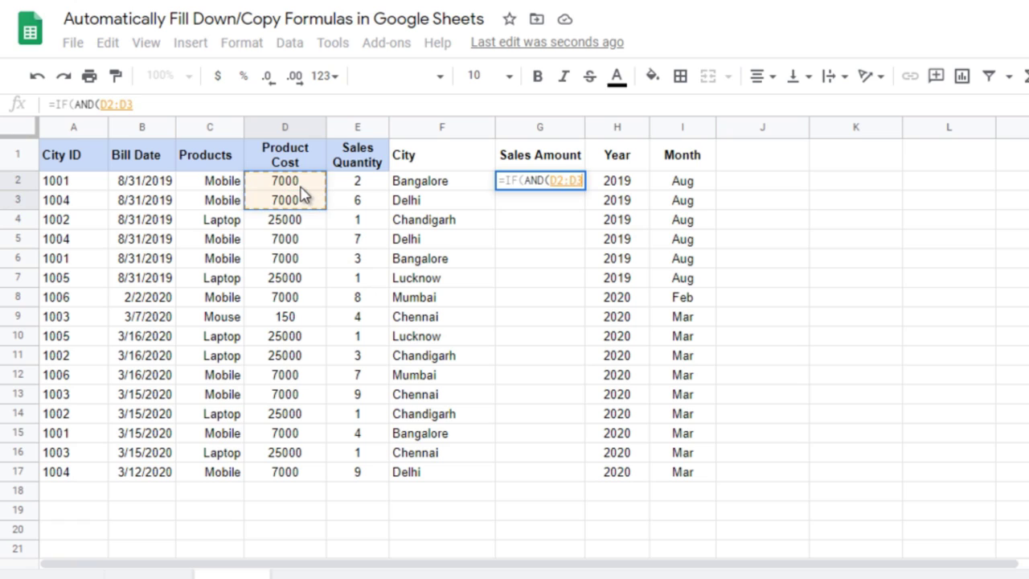
key("BackSpace")
type("<>")
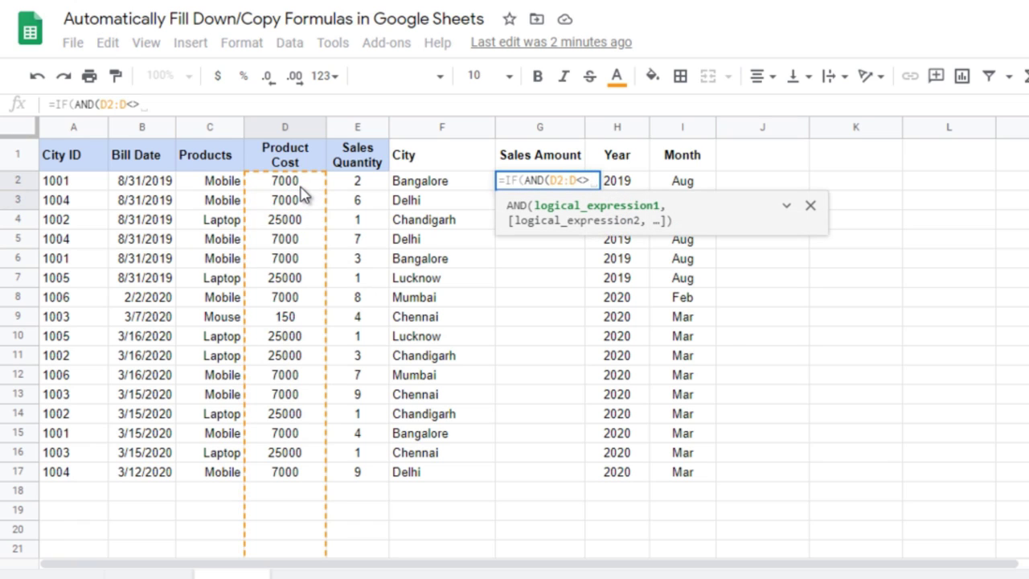
type("\"\"")
type(",")
left_click_drag(359, 184, 355, 290)
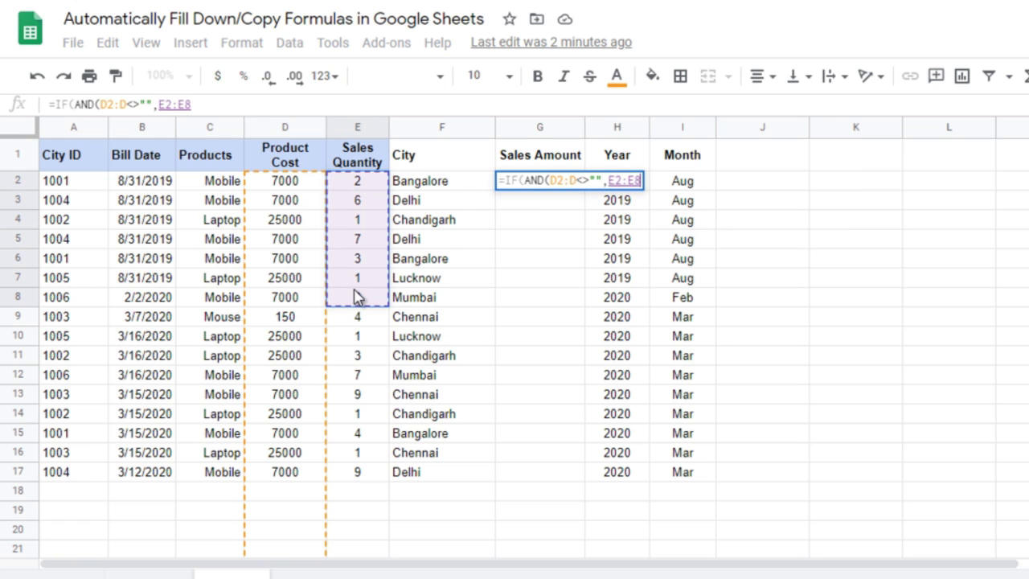
key("BackSpace")
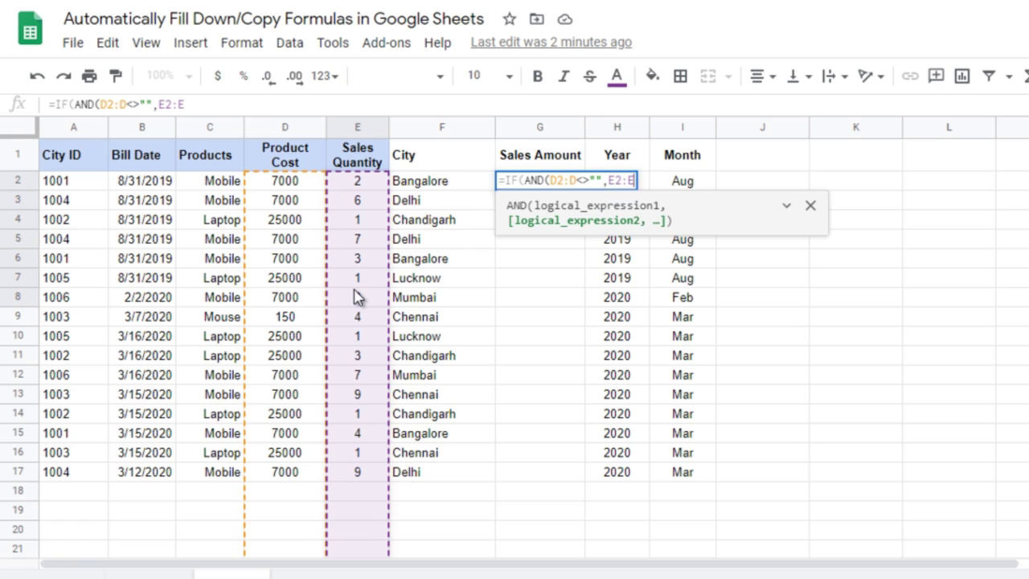
type("<>")
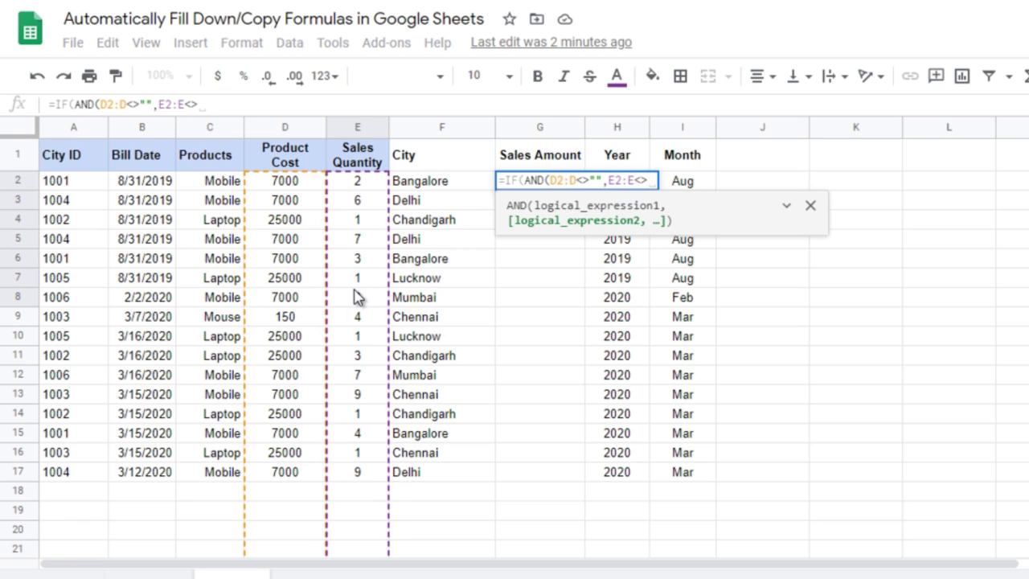
type("\"\"")
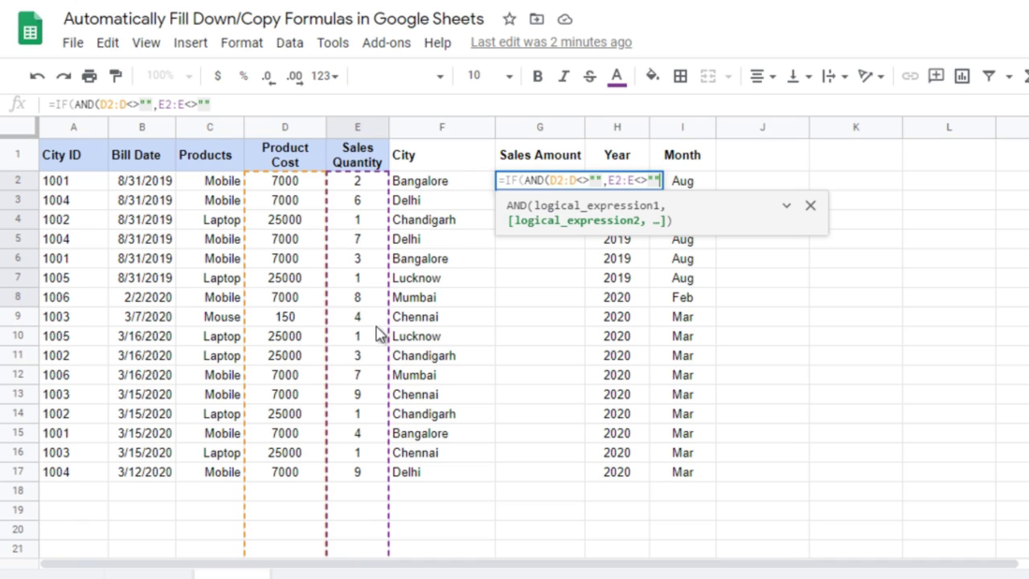
Finish the formula with D2*E2 and "" so G2 shows 14000
type("),")
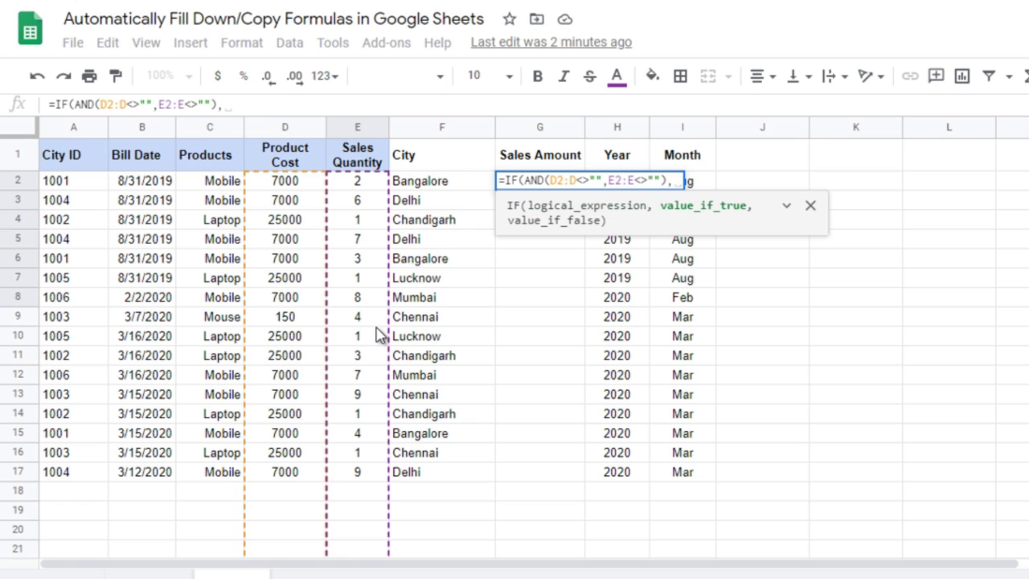
left_click(289, 182)
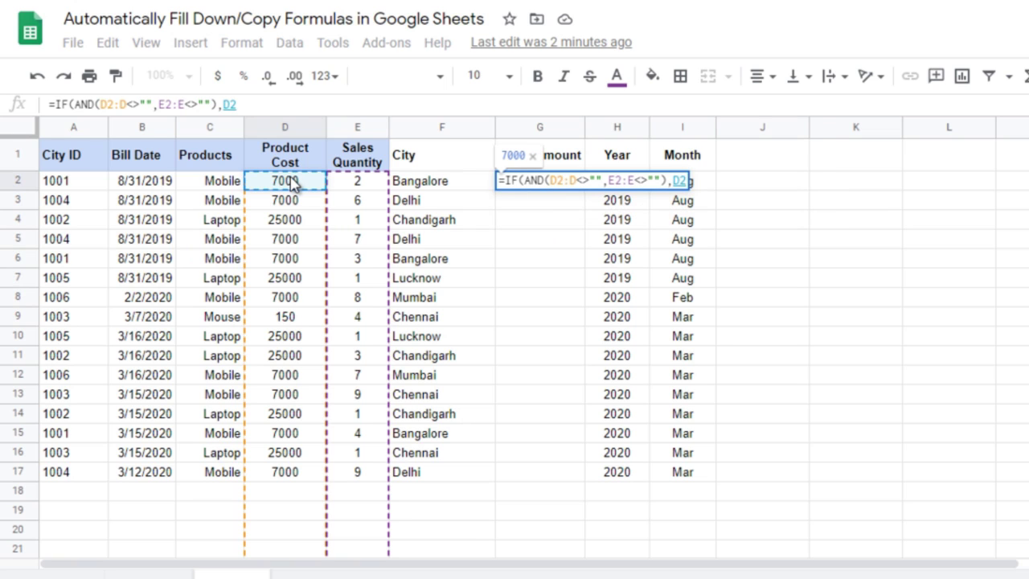
type("*")
left_click(343, 188)
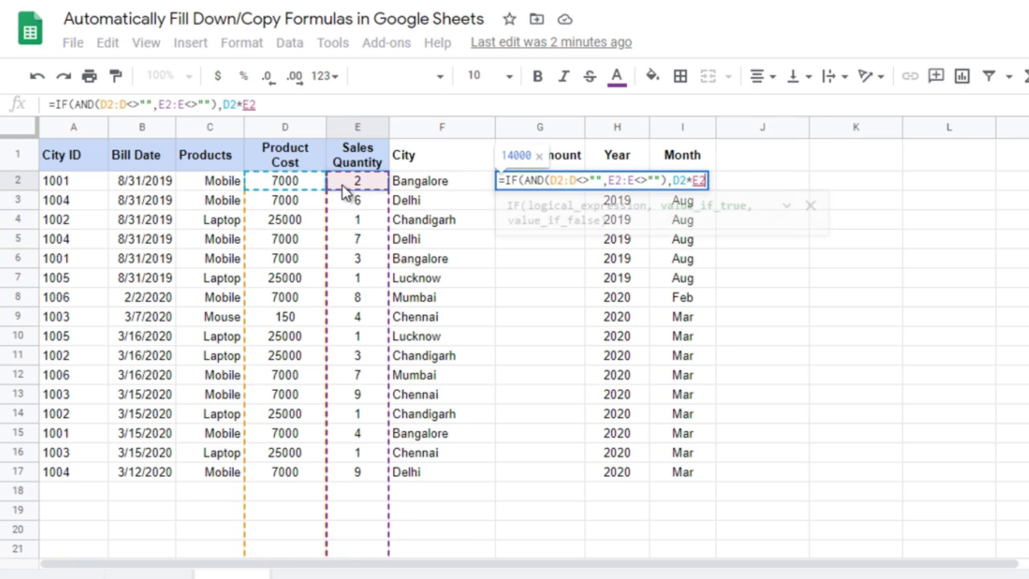
type(",")
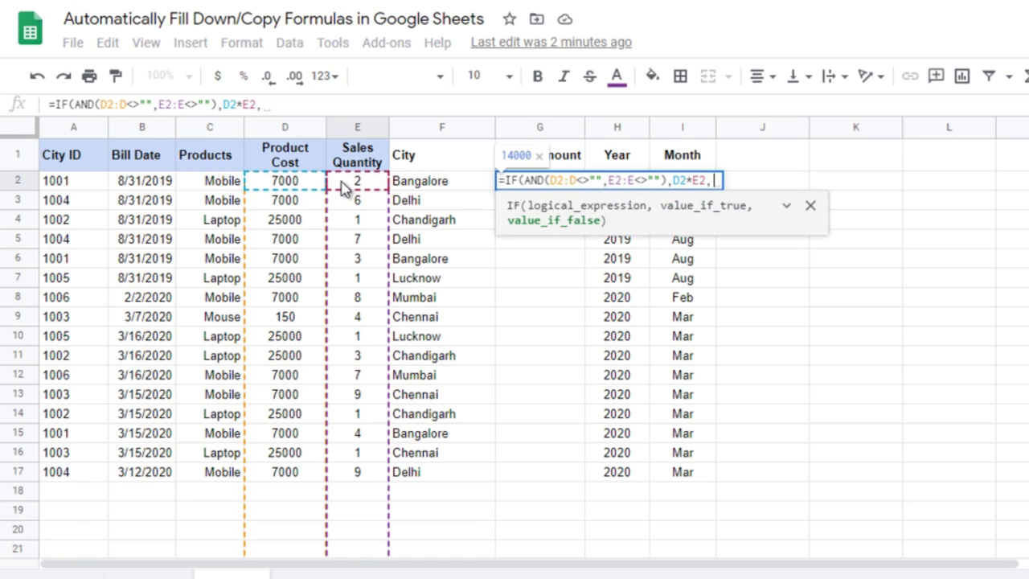
type("\"\")")
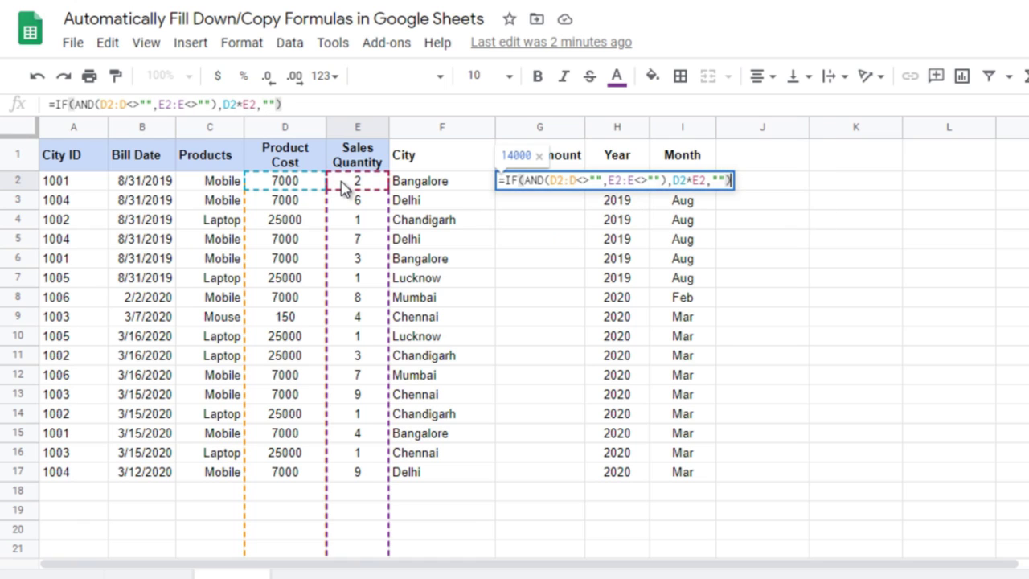
key("Return")
key("Up")
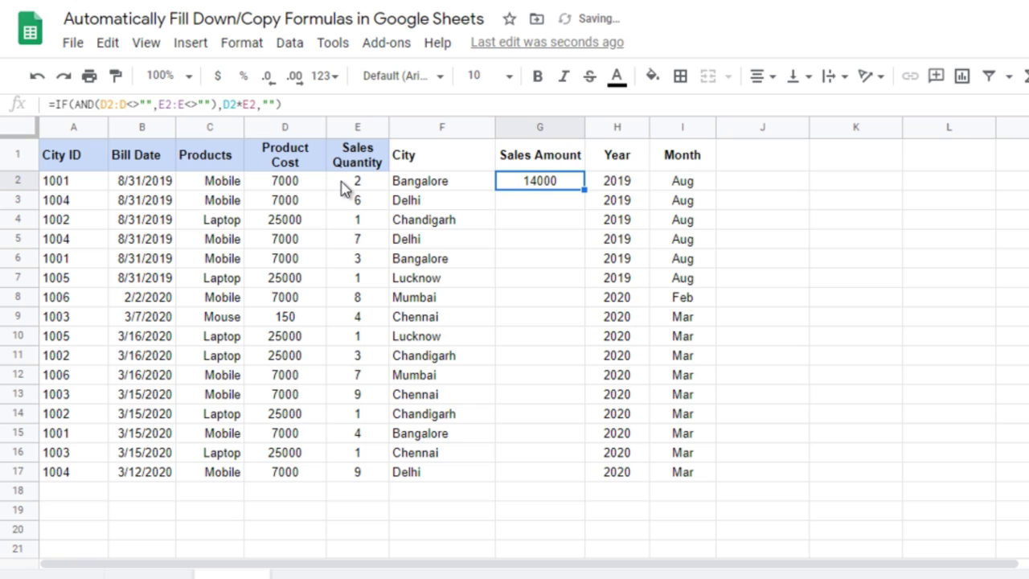
left_click_drag(583, 191, 581, 294)
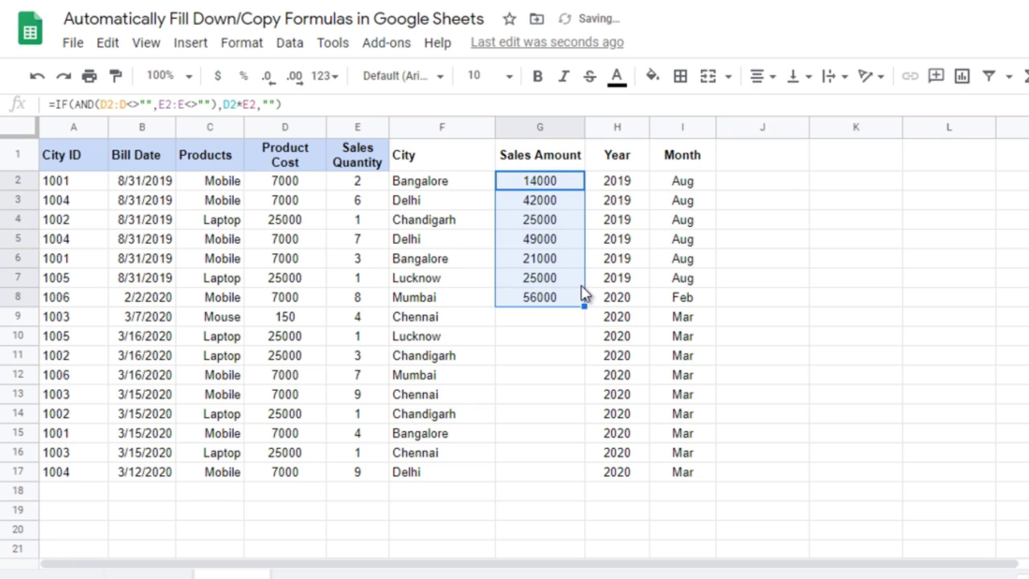
key("ctrl+z")
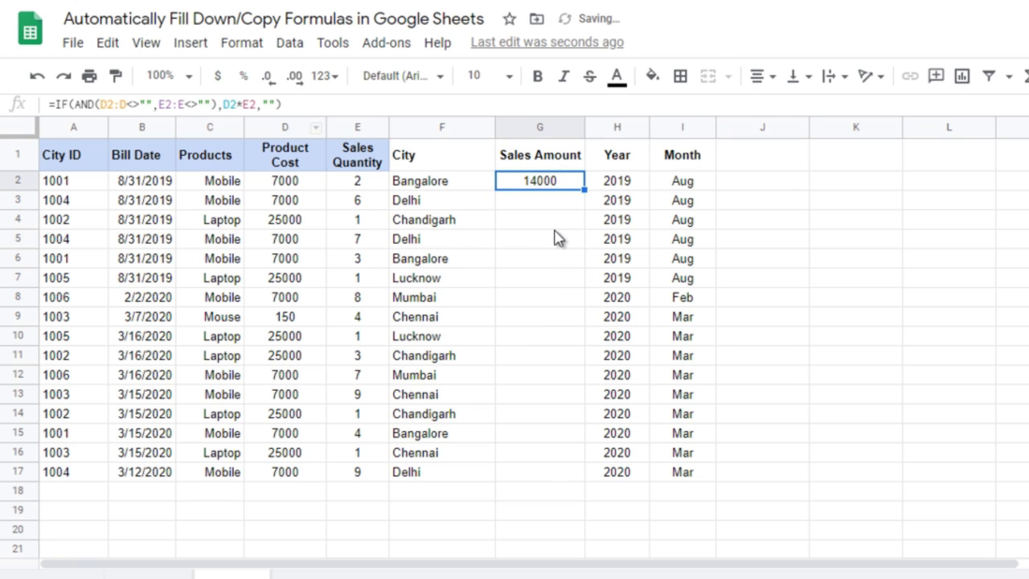
key("ctrl+shift+Return")
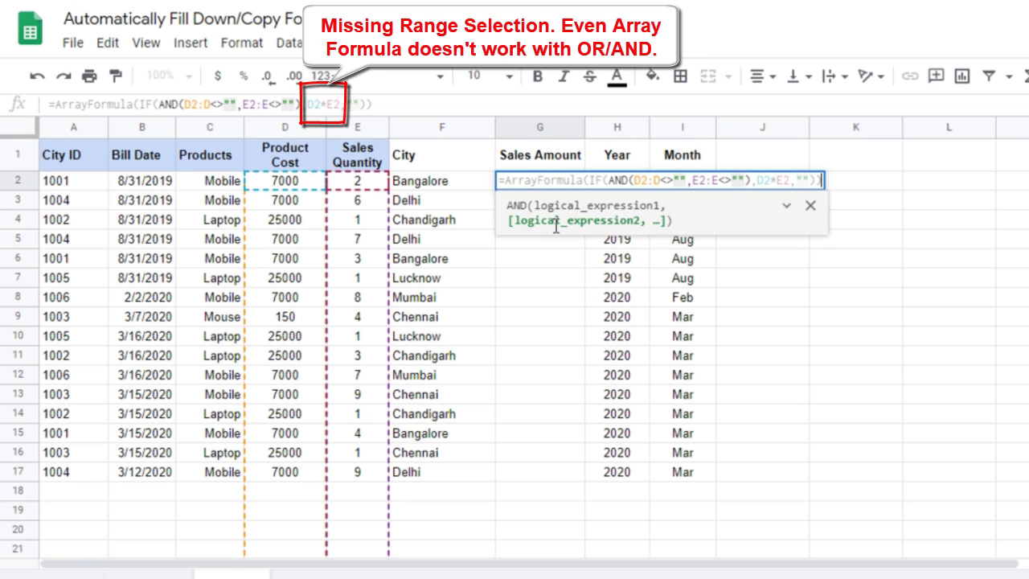
key("Return")
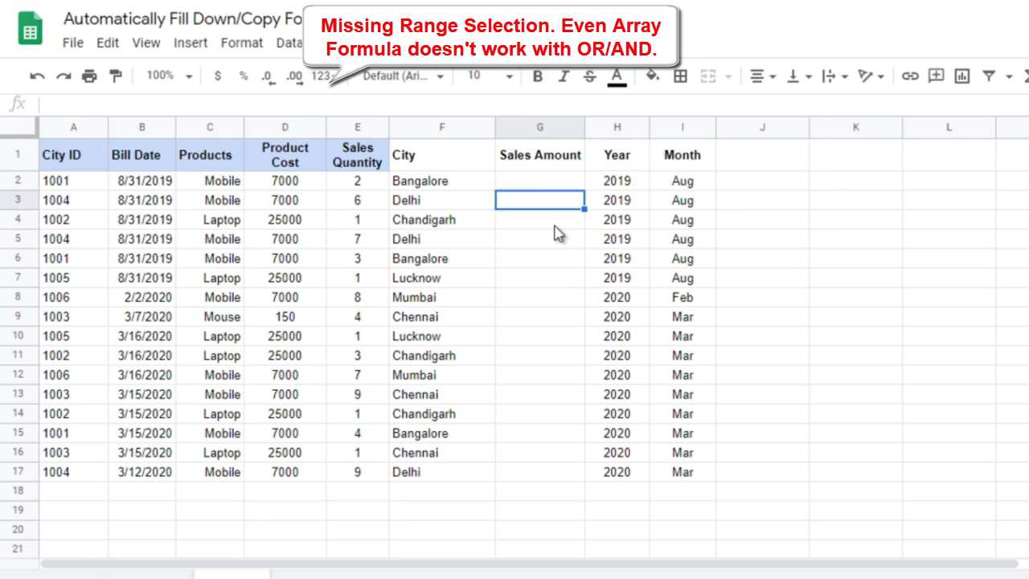
key("Up")
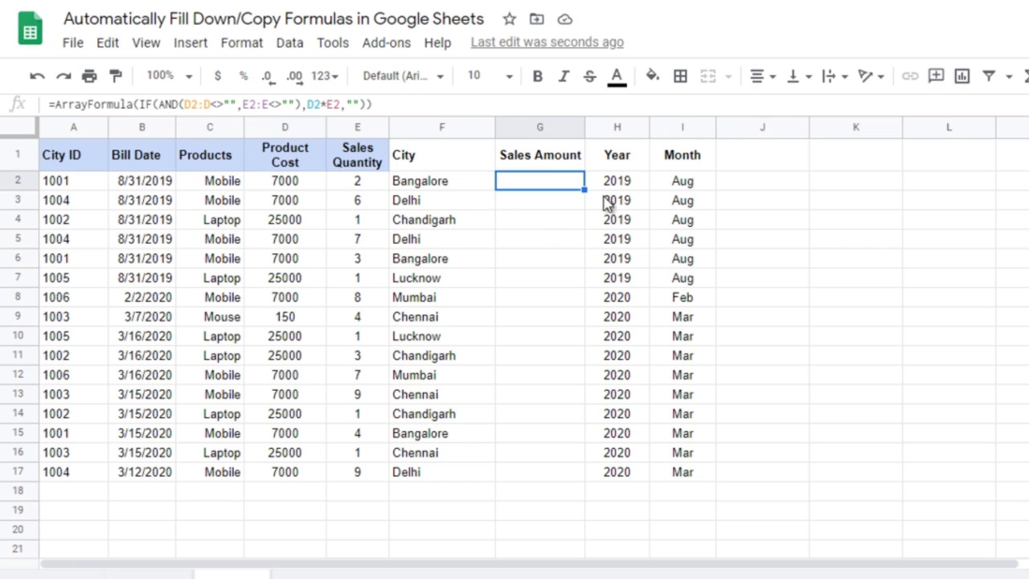
left_click(755, 180)
type("Or")
type(" & AND")
key("Return")
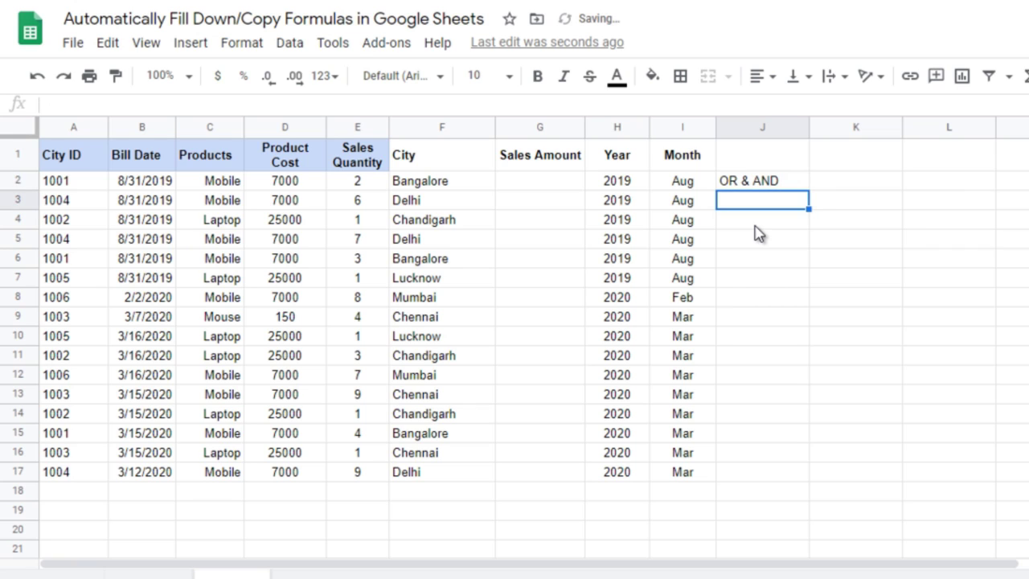
key("Up")
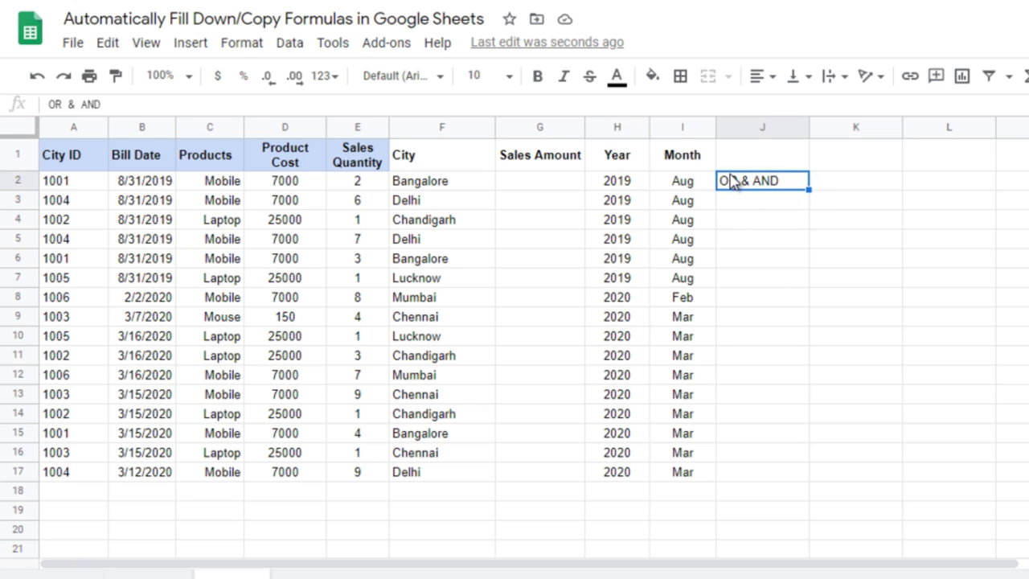
key("Delete")
left_click_drag(574, 165, 557, 182)
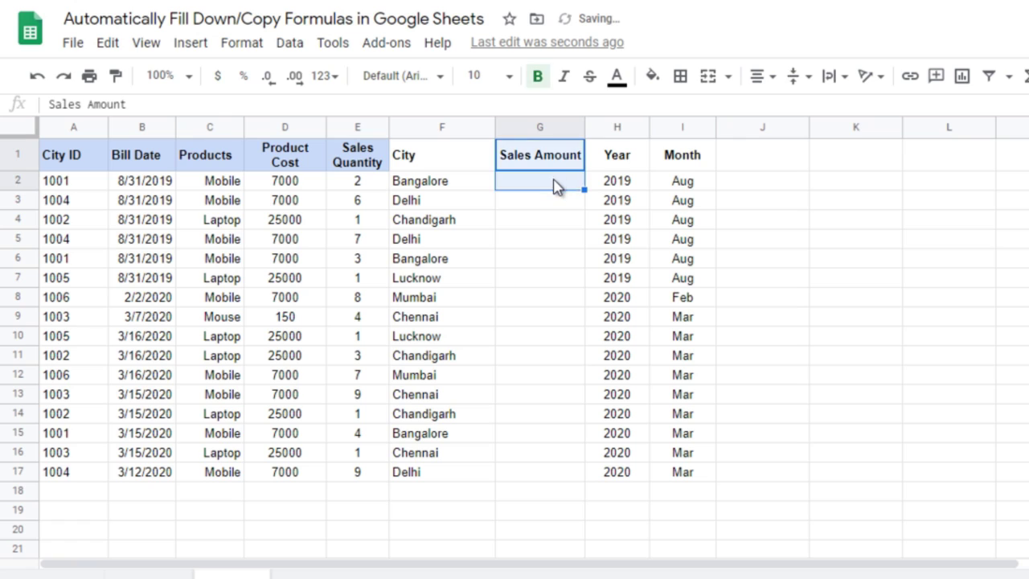
left_click(556, 185)
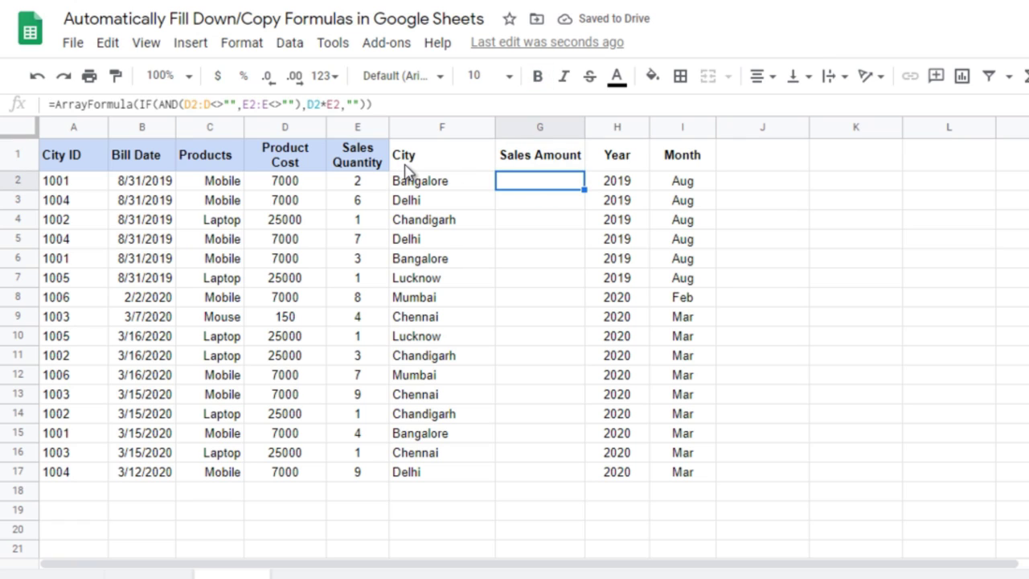
left_click(762, 181)
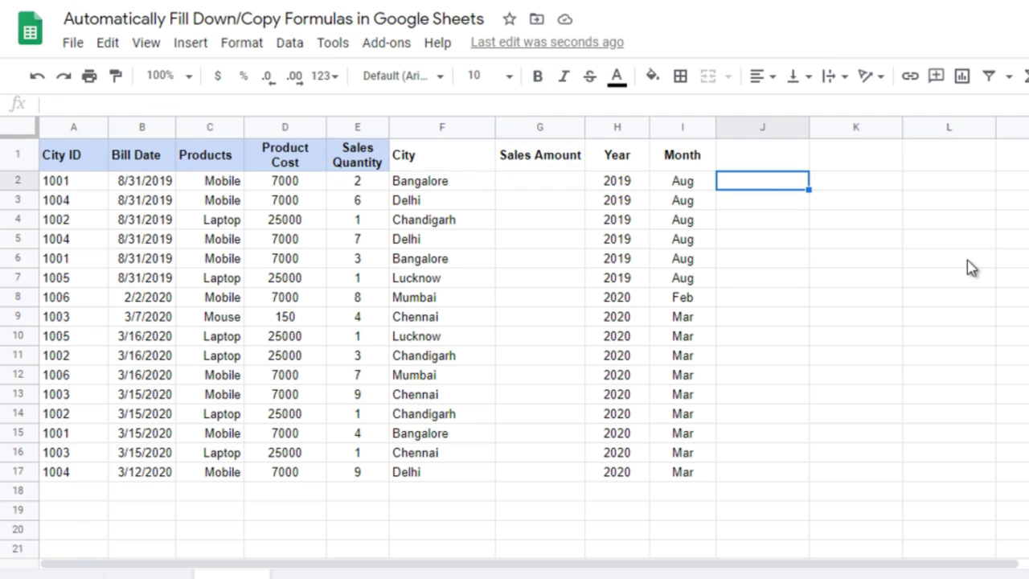
Enter the test formula =--(D2:D<>"") in J2
type("=--(")
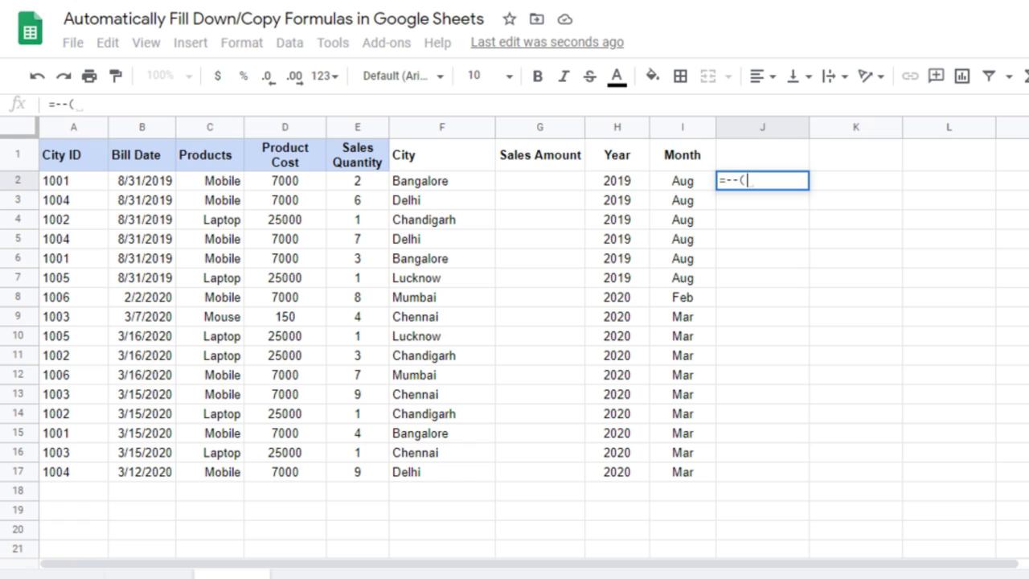
left_click(269, 186)
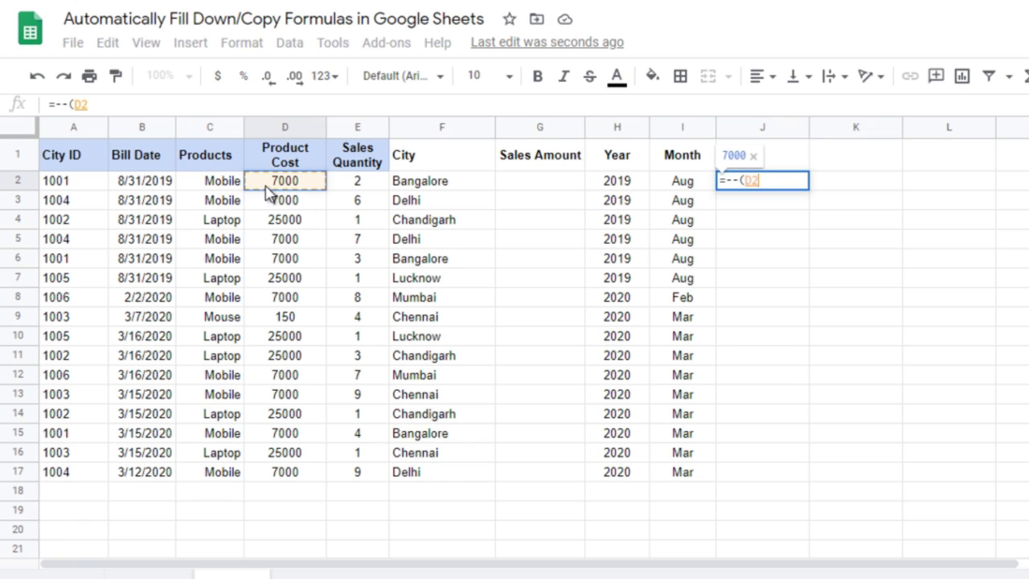
left_click(289, 472, "shift")
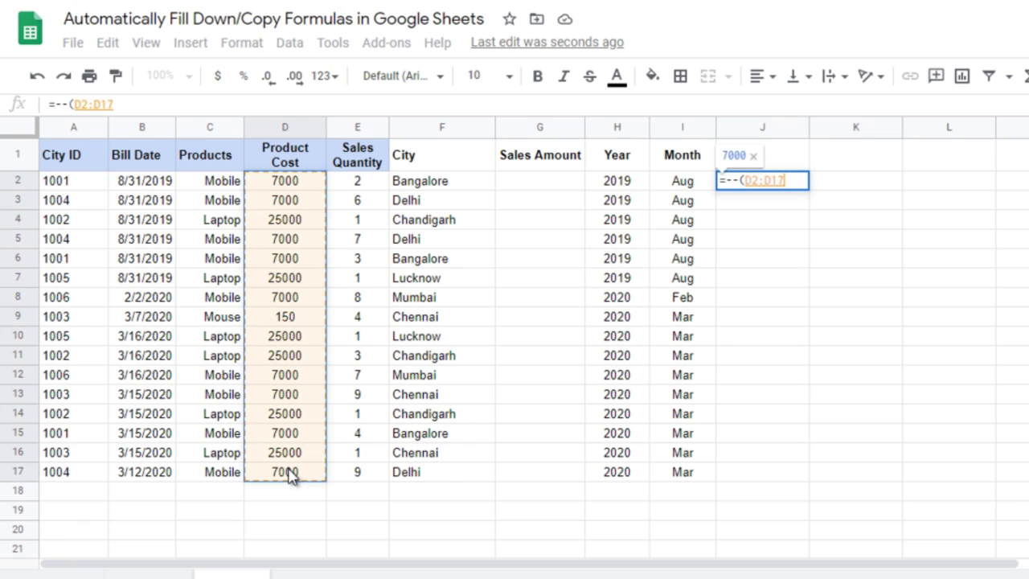
key("BackSpace")
key("BackSpace")
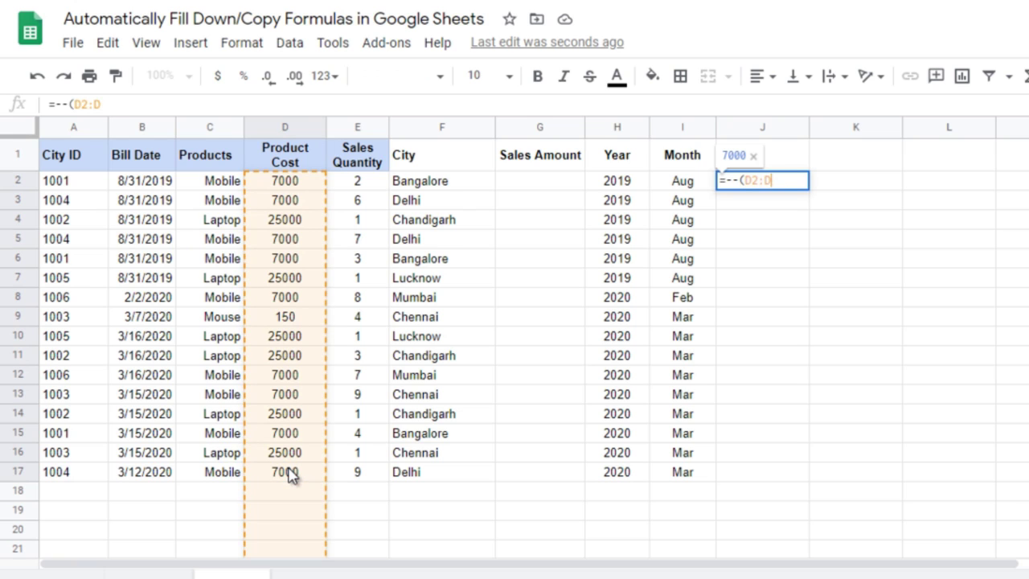
type("<>")
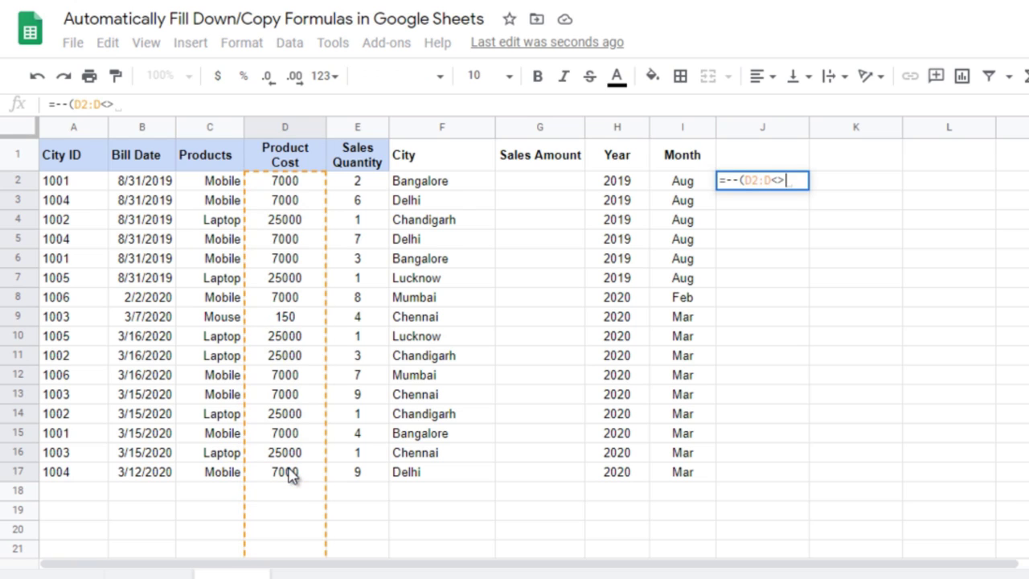
type("\"\"")
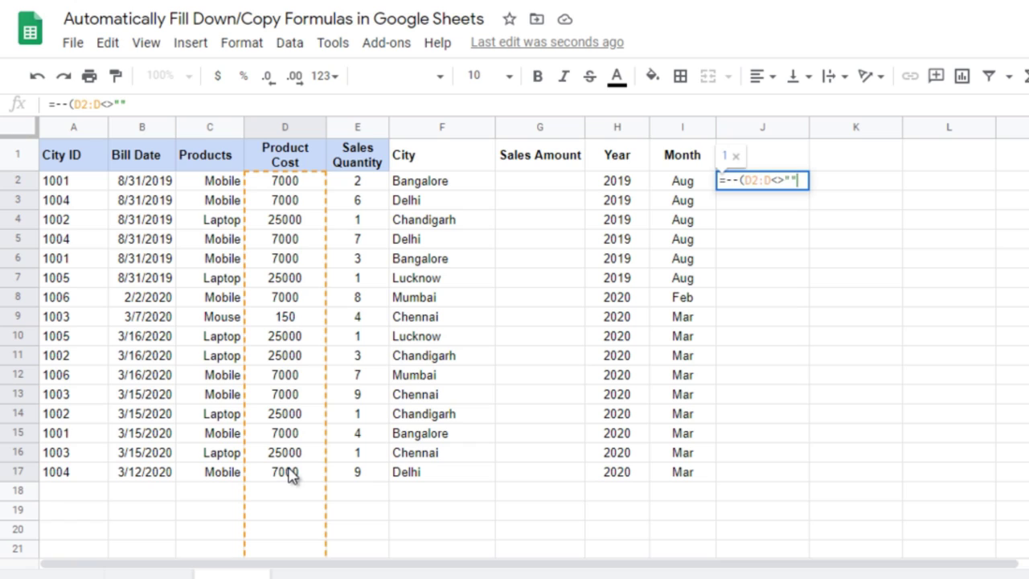
type(")")
key("Return")
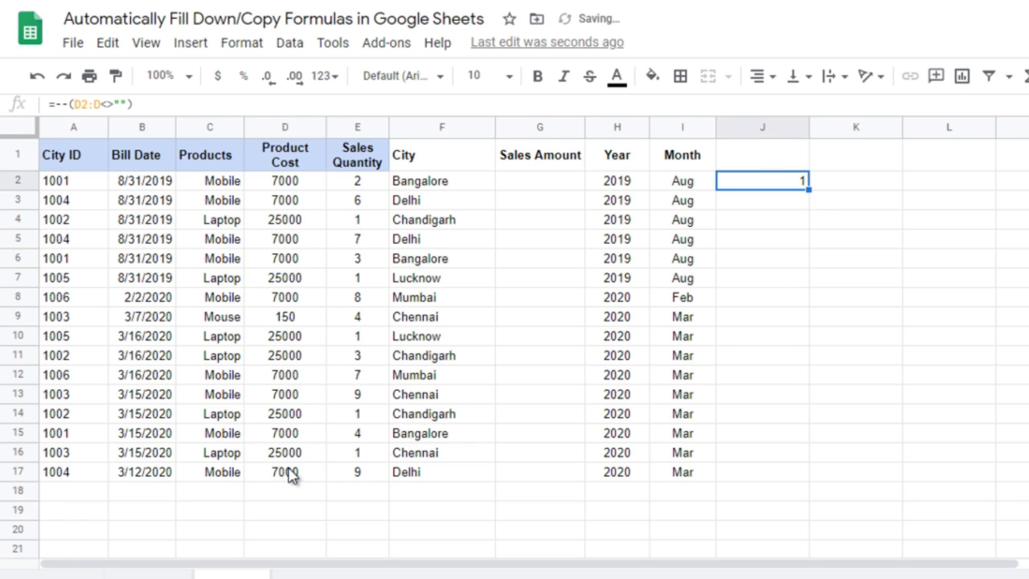
Fill the test down through J20, giving 1 for rows 2–17 and 0 below
key("shift+Down")
key("shift+Down")
key("shift+Down")
key("shift+Down")
key("shift+Down")
key("shift+Down")
key("shift+Down")
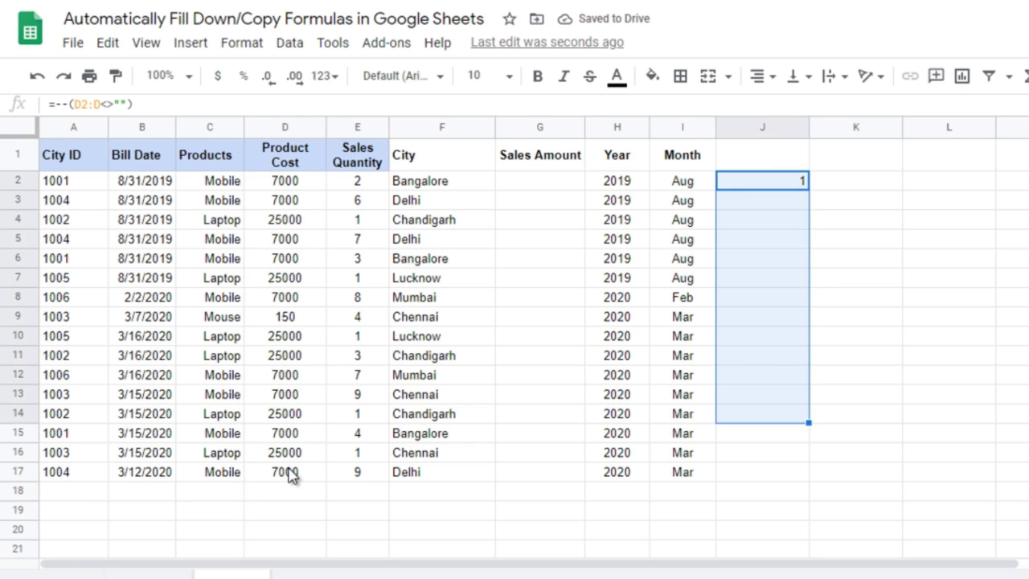
key("shift+Down")
key("shift+Down")
key("shift+Down")
key("ctrl+d")
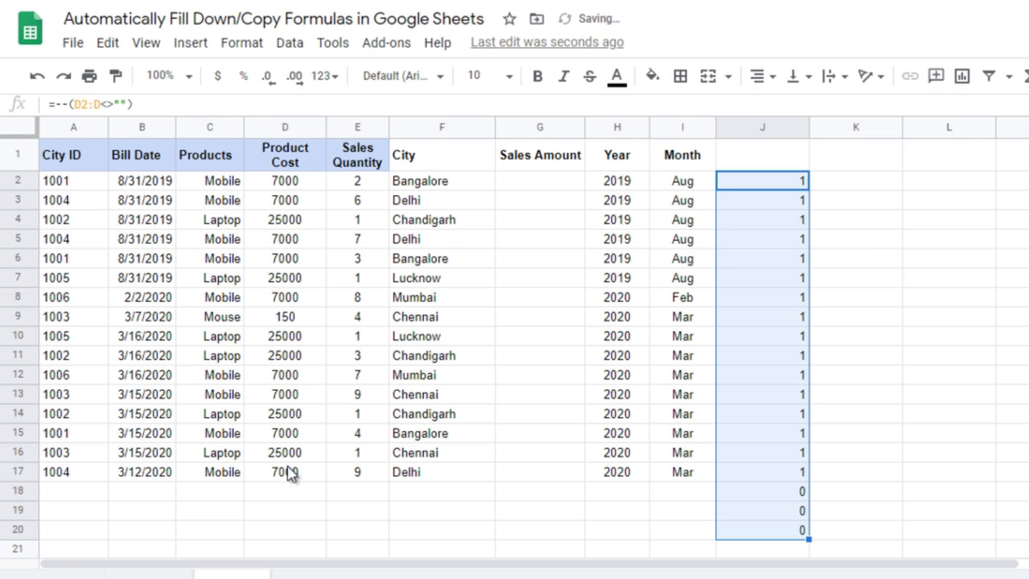
left_click(750, 495)
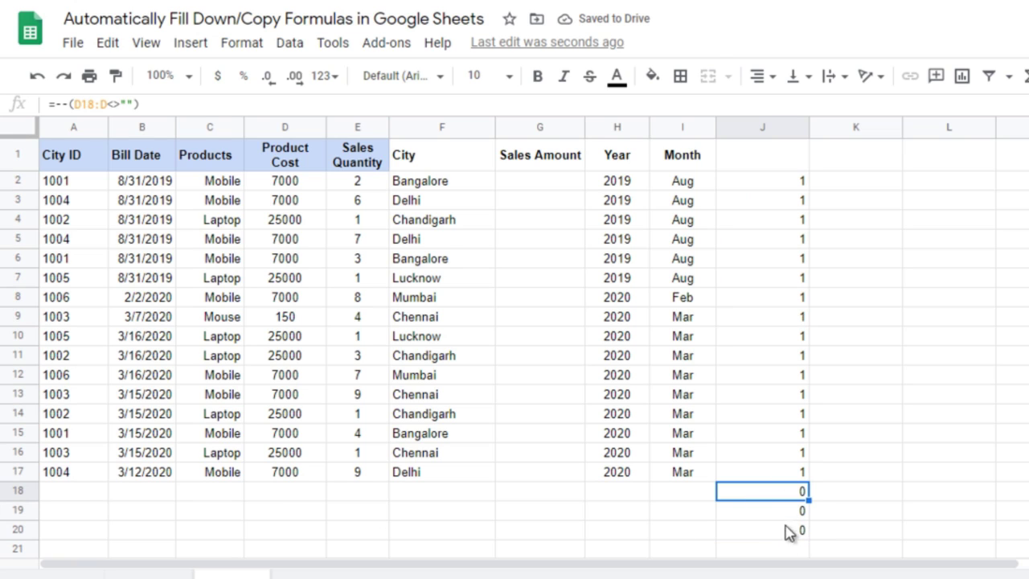
left_click(801, 301)
key("ctrl+Up")
key("Down")
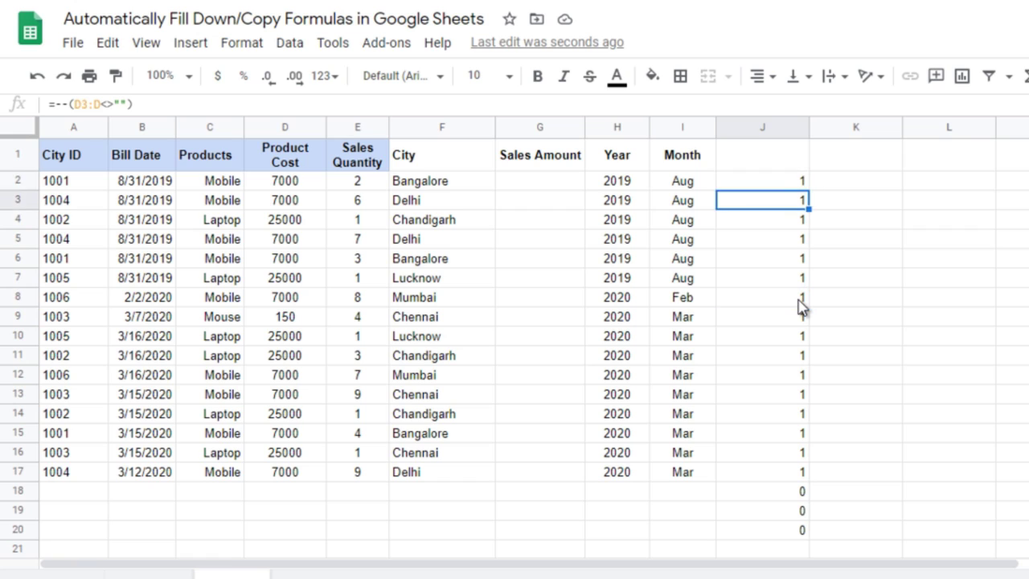
key("Up")
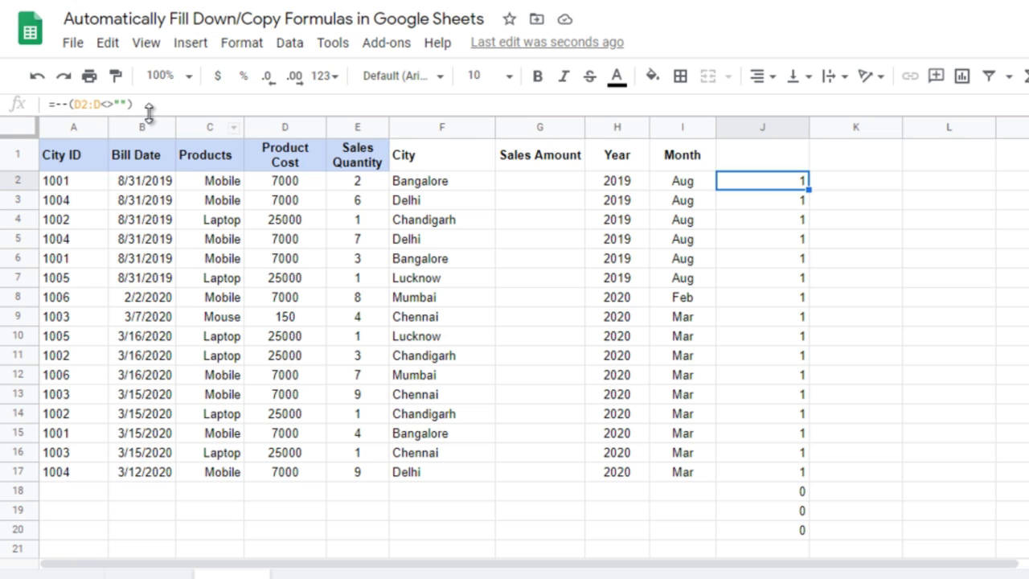
double_click(68, 107)
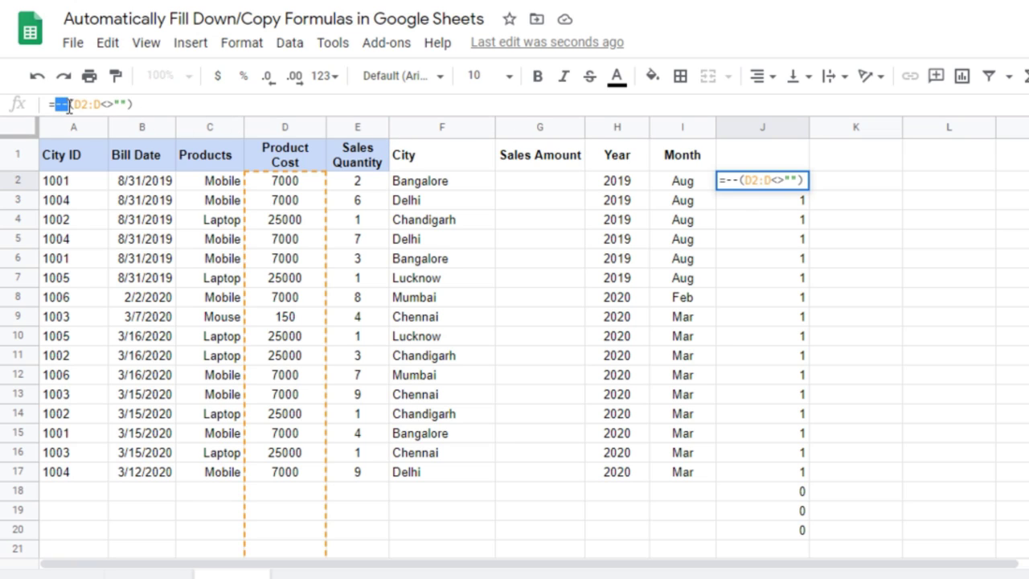
key("BackSpace")
key("Return")
key("Up")
key("shift+Down")
key("shift+Down")
key("shift+Down")
key("shift+Down")
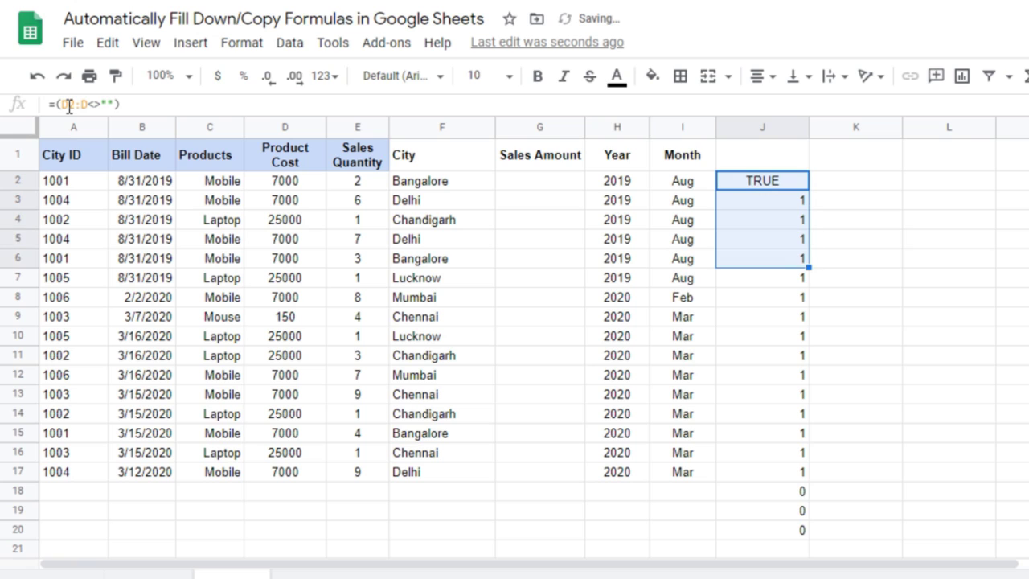
key("shift+Down")
key("shift+Down")
key("shift+Down")
key("ctrl+d")
key("Up")
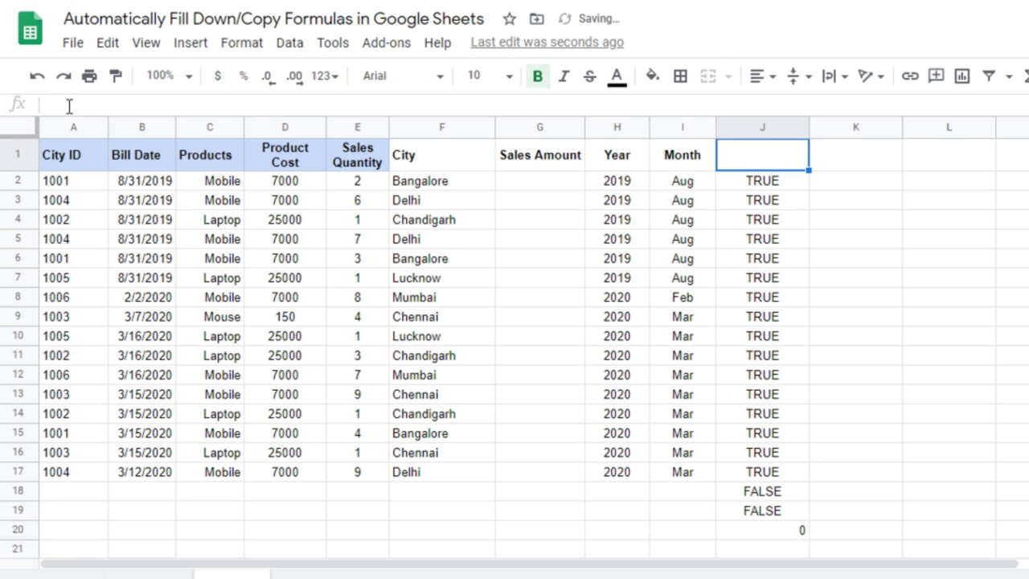
key("Down")
key("ctrl+Down")
key("Up")
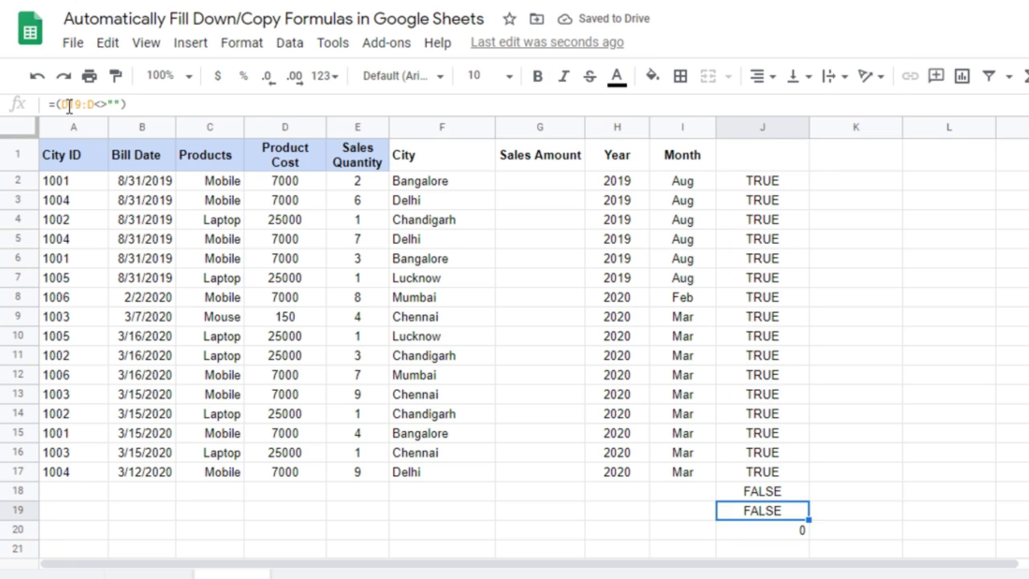
key("ctrl+Up")
key("ctrl+z")
key("ctrl+z")
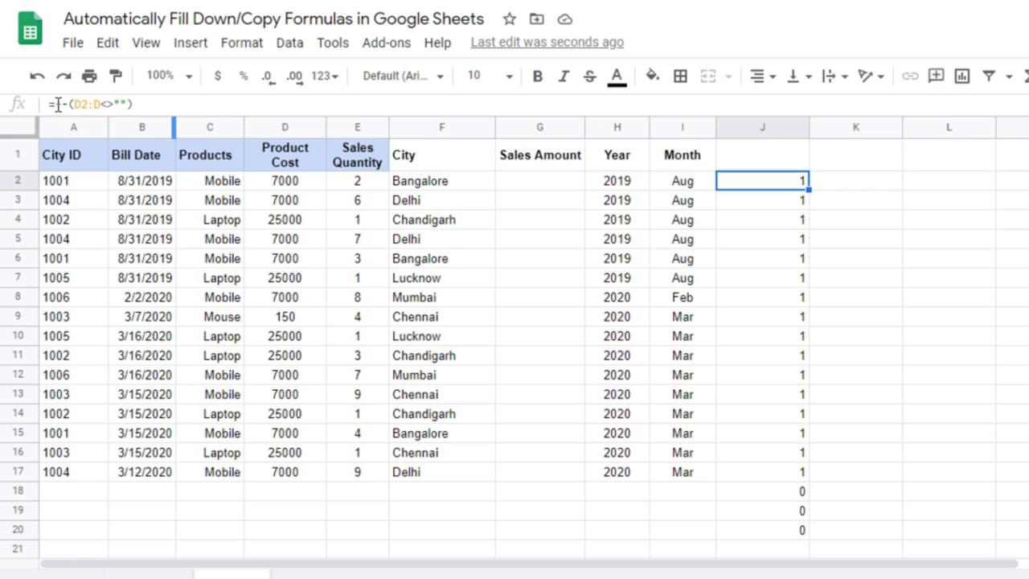
Enter =--(E2:E<>"") in K2 to check Sales Quantity, returning 1
key("F2")
key("ctrl+a")
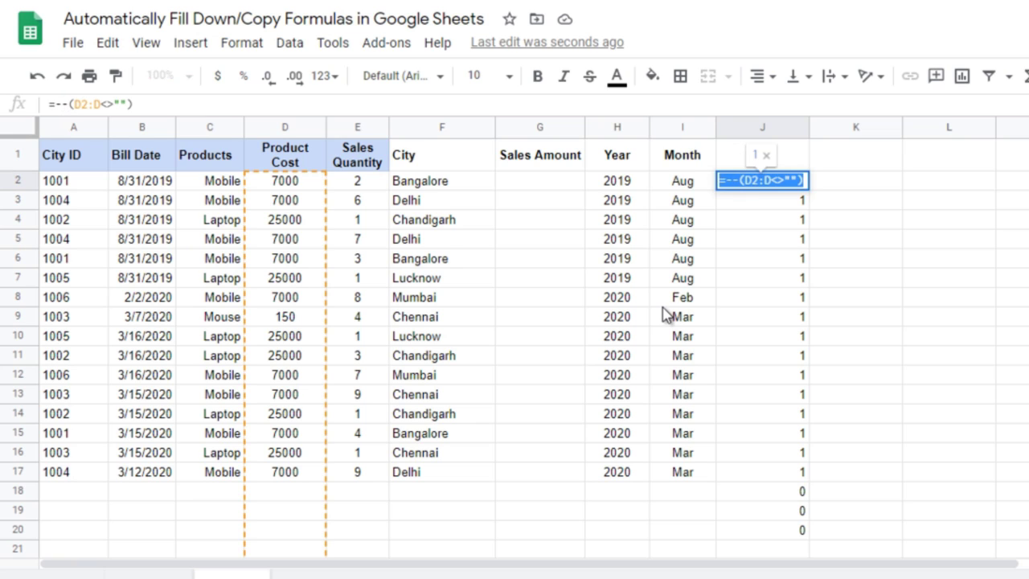
key("Tab")
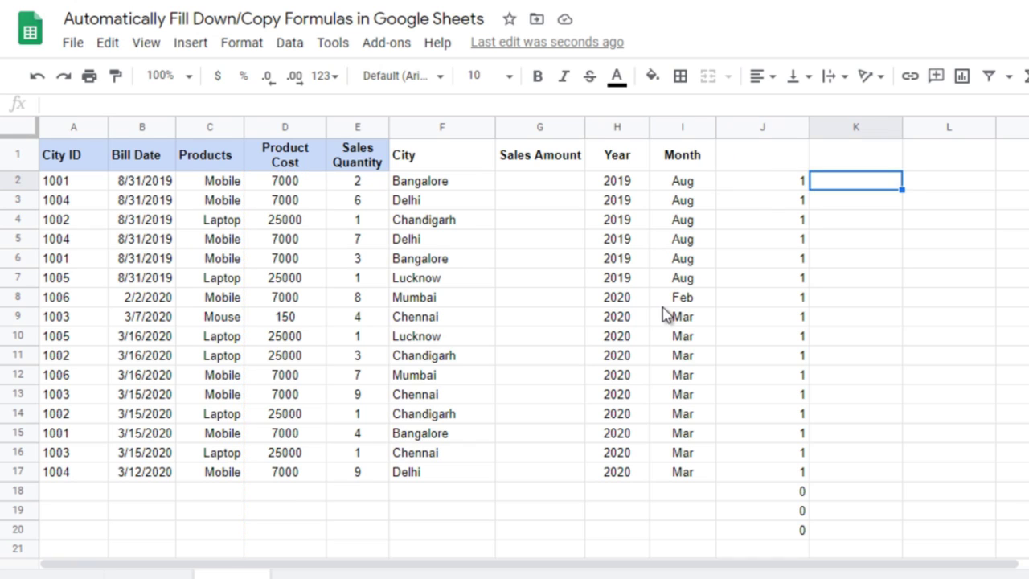
type("=--(D2:D<>\"\")")
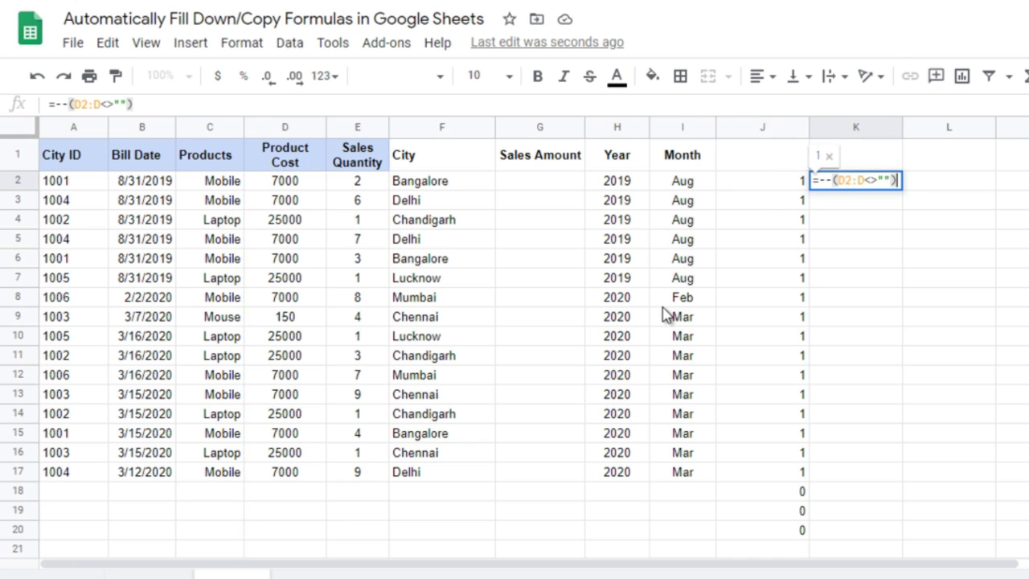
left_click(78, 104)
key("BackSpace")
type("E")
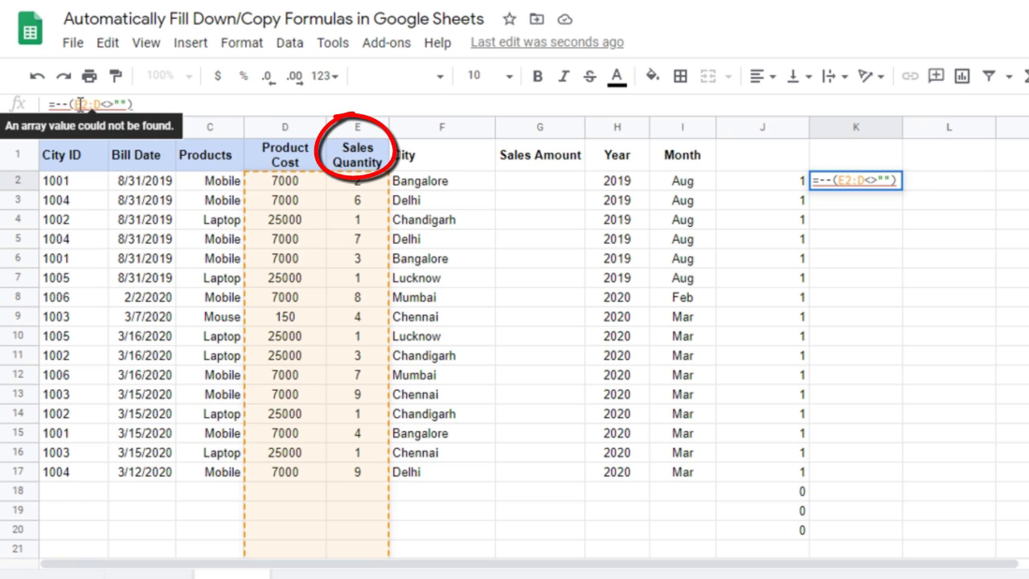
key("BackSpace")
type("E")
key("Return")
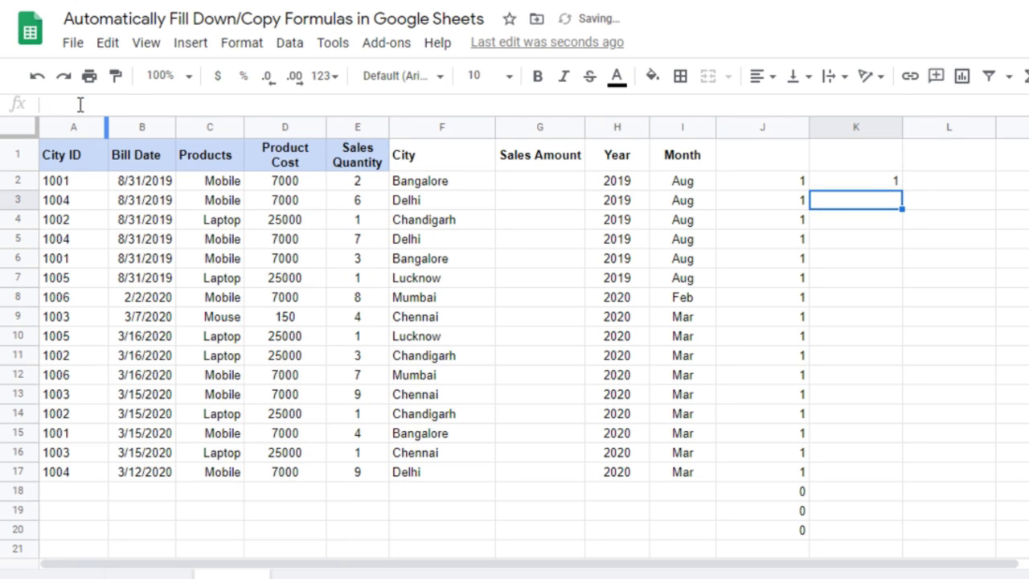
Clear the copied formulas from J3:J20 and turn J2 into an array formula
key("Left")
key("ctrl+shift+Down")
key("Delete")
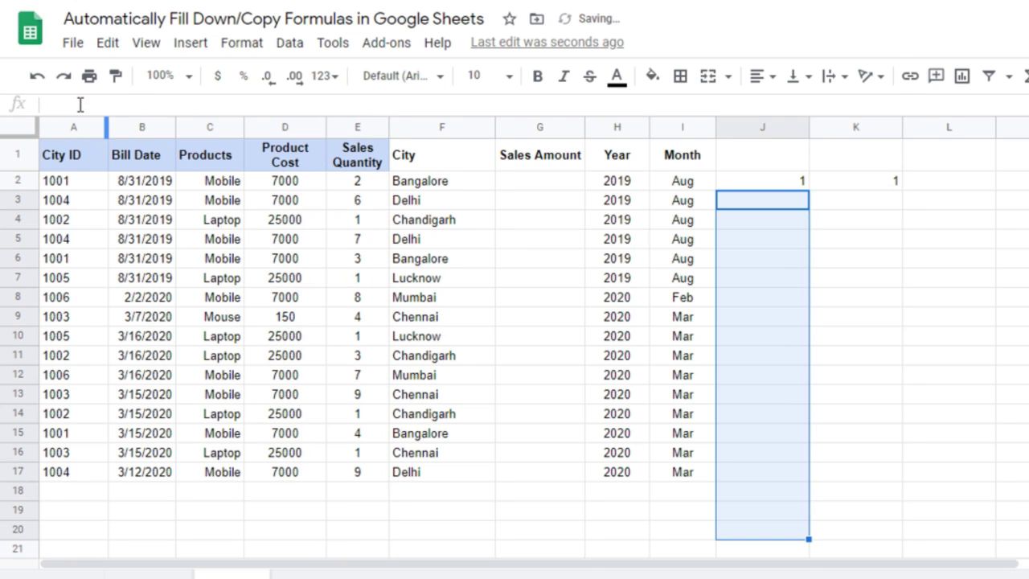
key("Up")
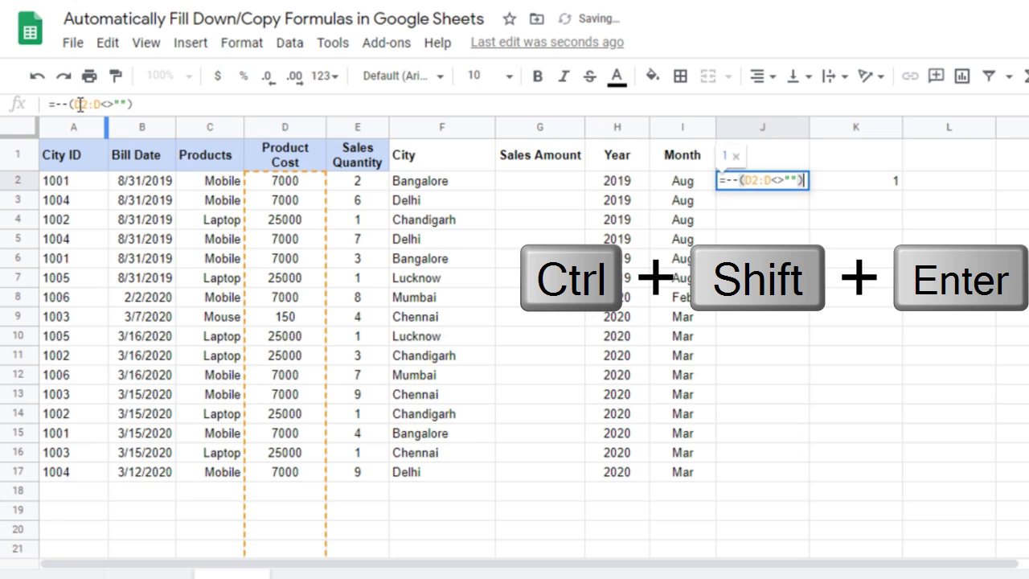
key("ctrl+shift+Return")
key("Return")
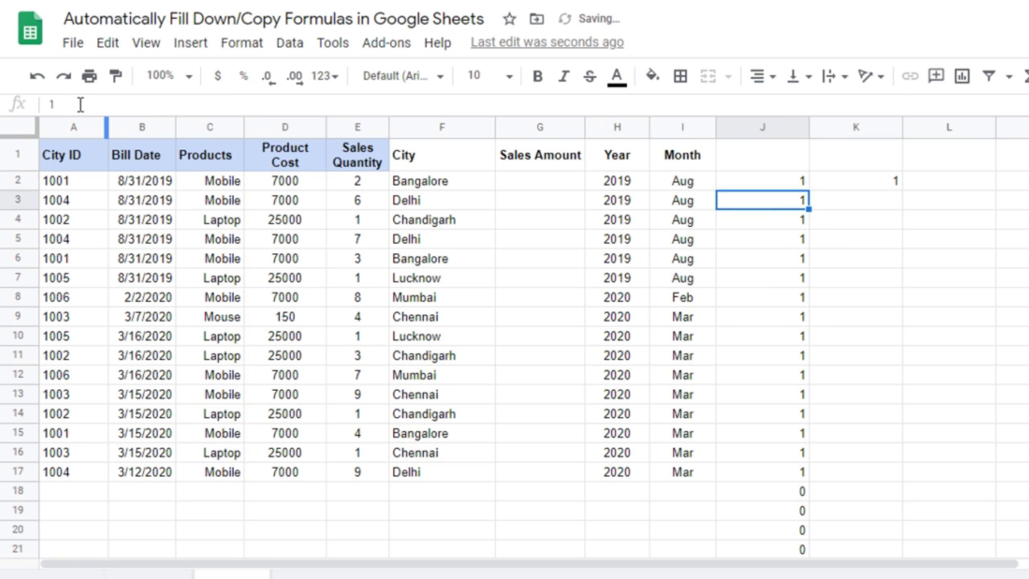
Turn K2 into =ArrayFormula(--(E2:E<>"")) so column K flags filled Sales Quantity rows
key("Up")
key("Right")
key("ctrl+shift+Return")
key("Return")
key("Up")
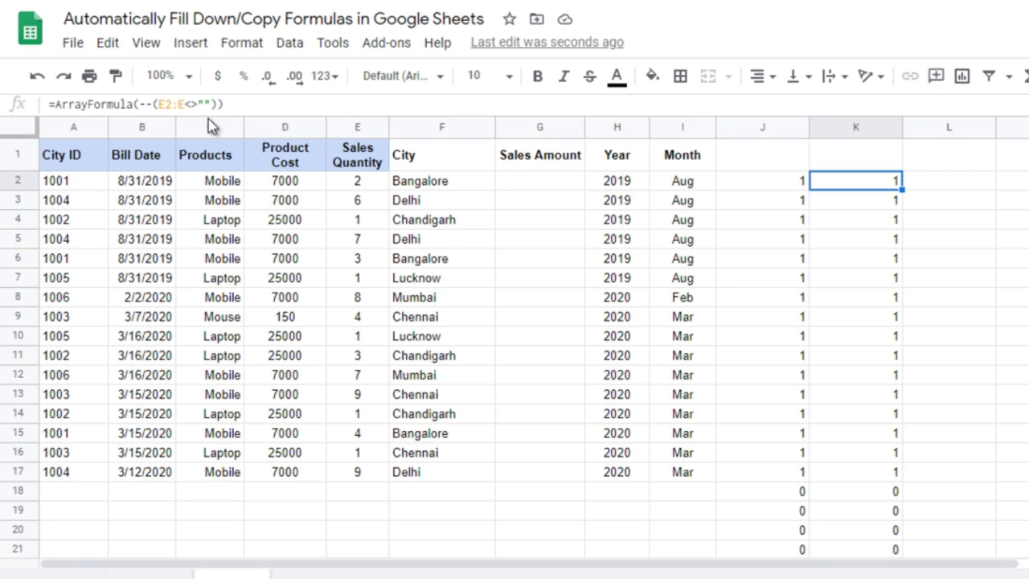
Enter the formula =J2*K2 in L2
key("Right")
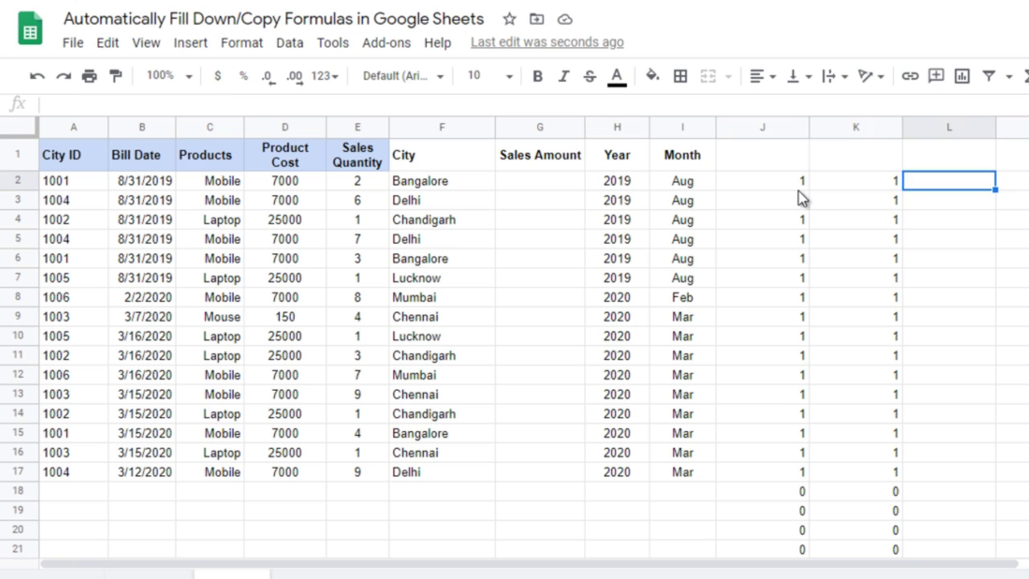
type("=")
left_click(799, 189)
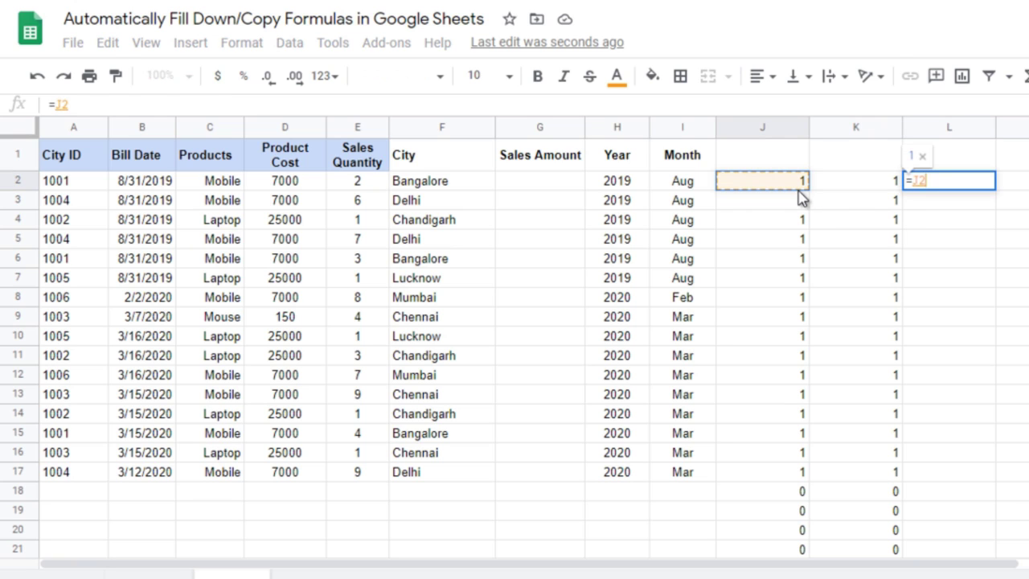
type("*")
key("Left")
key("Return")
Fill the J2*K2 product formula down column L to row 27
key("Up")
key("Left")
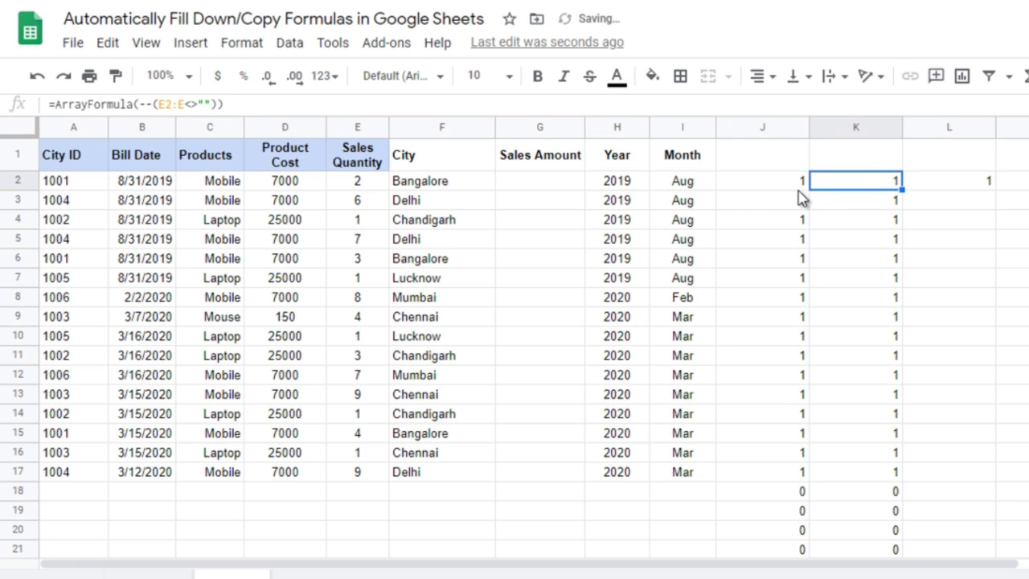
key("Right")
key("ctrl+Down")
key("ctrl+shift+Up")
key("ctrl+d")
key("ctrl+Up")
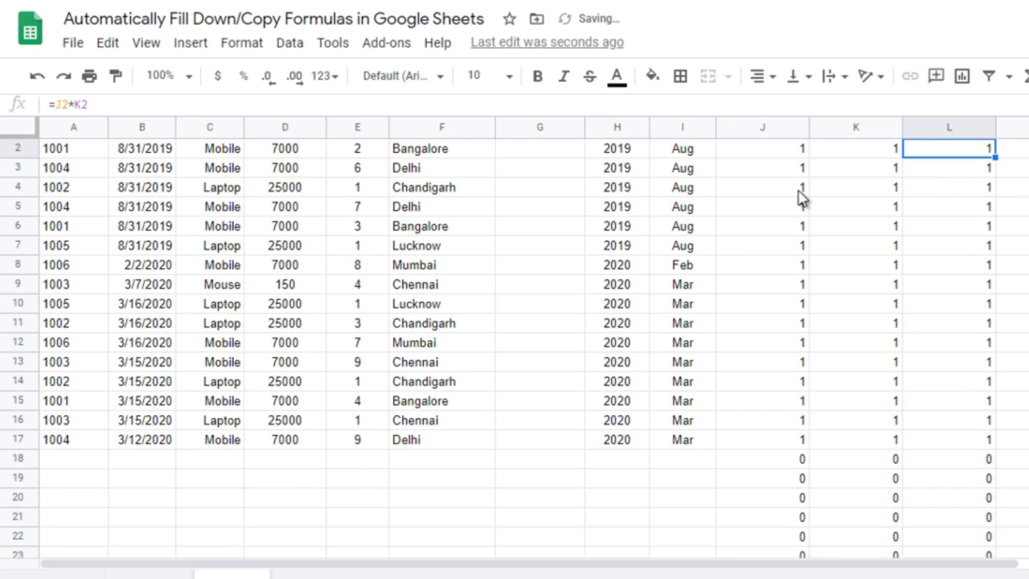
key("Up")
key("Down")
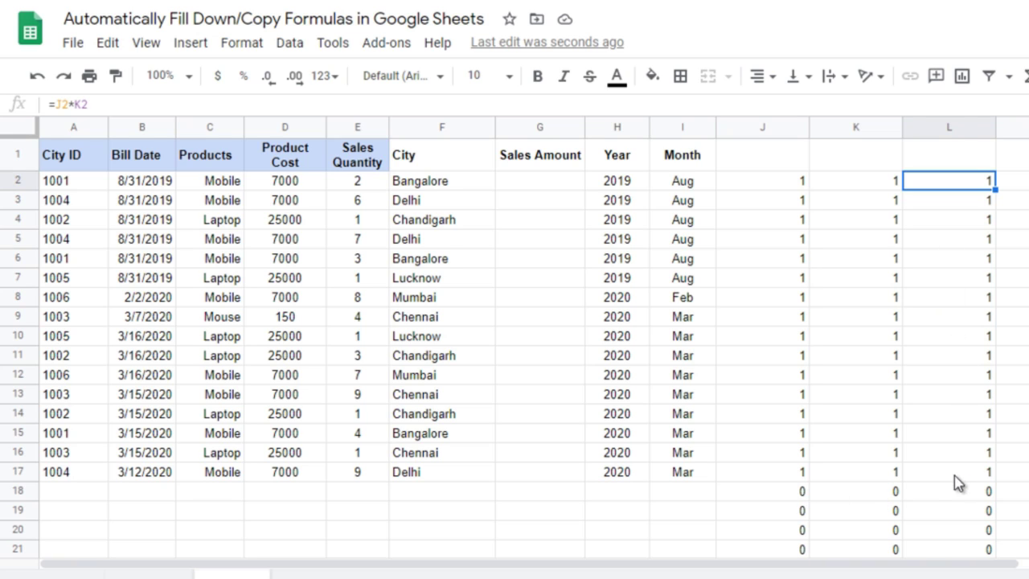
Enter a test Sales Quantity of 1 in E18 and check that K18 shows 1 and L18 shows 0
left_click(375, 498)
type("1")
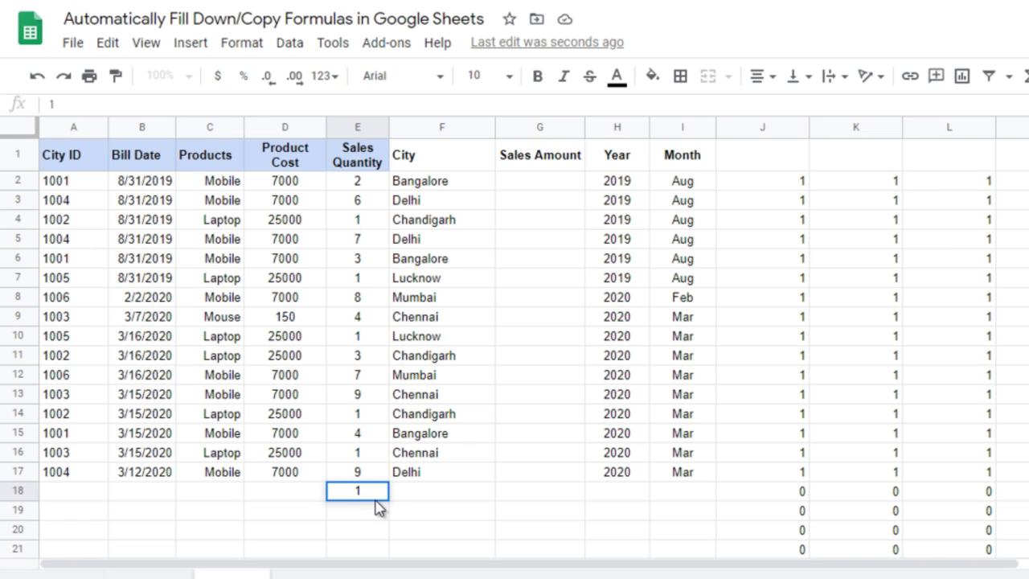
key("Return")
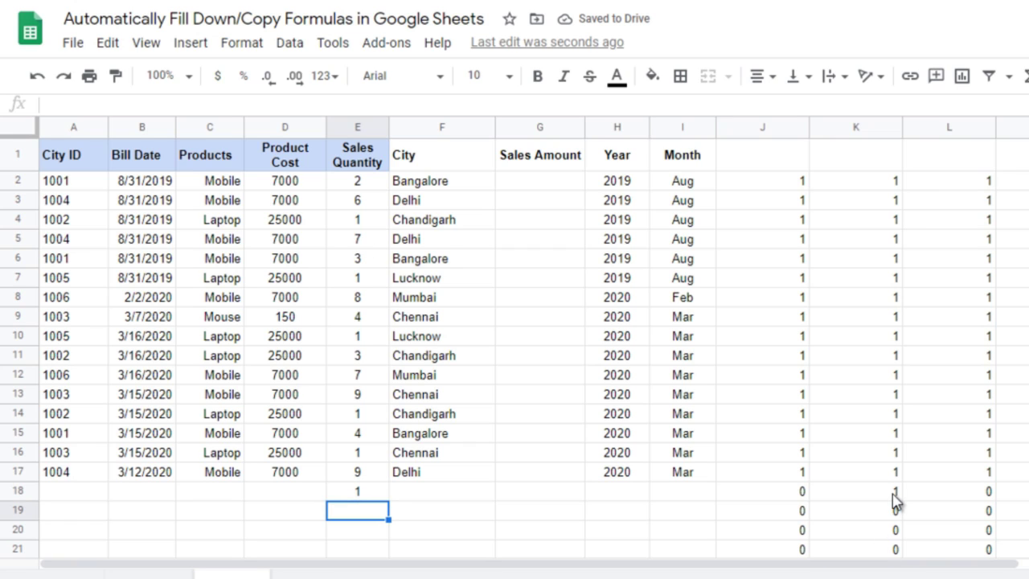
left_click(893, 496)
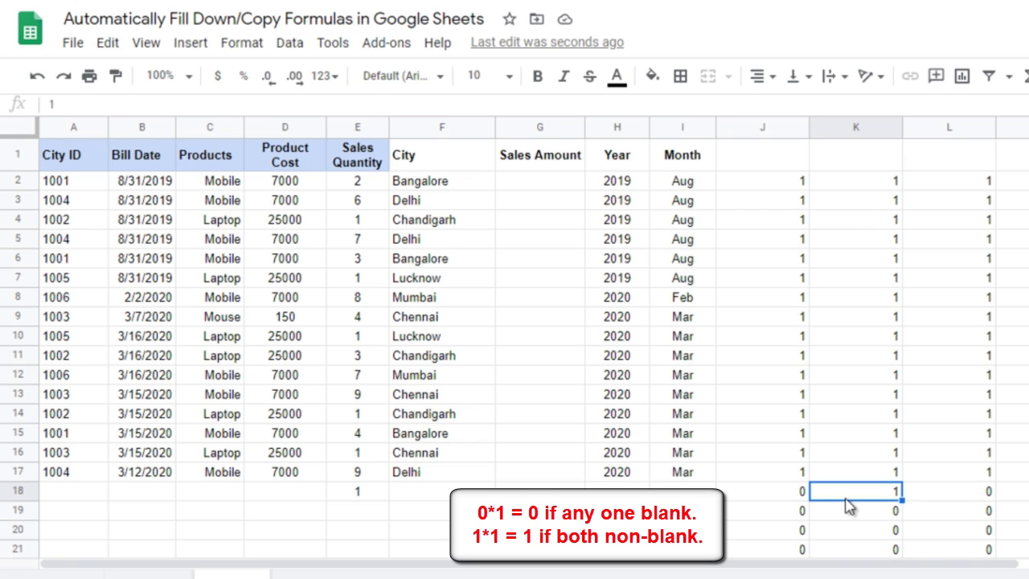
left_click(982, 502)
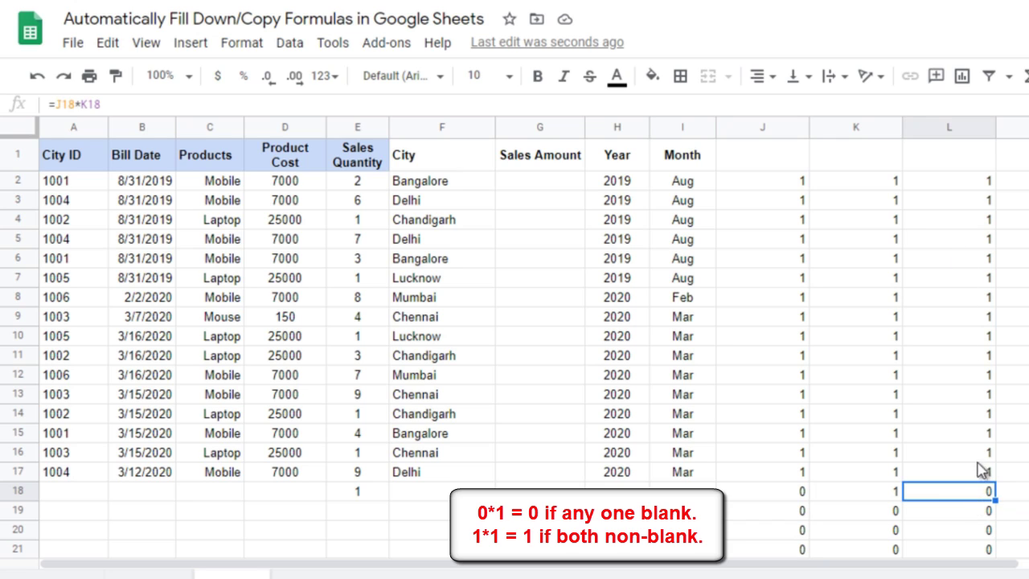
Review the formulas in J2, K2 and L2
left_click(875, 188)
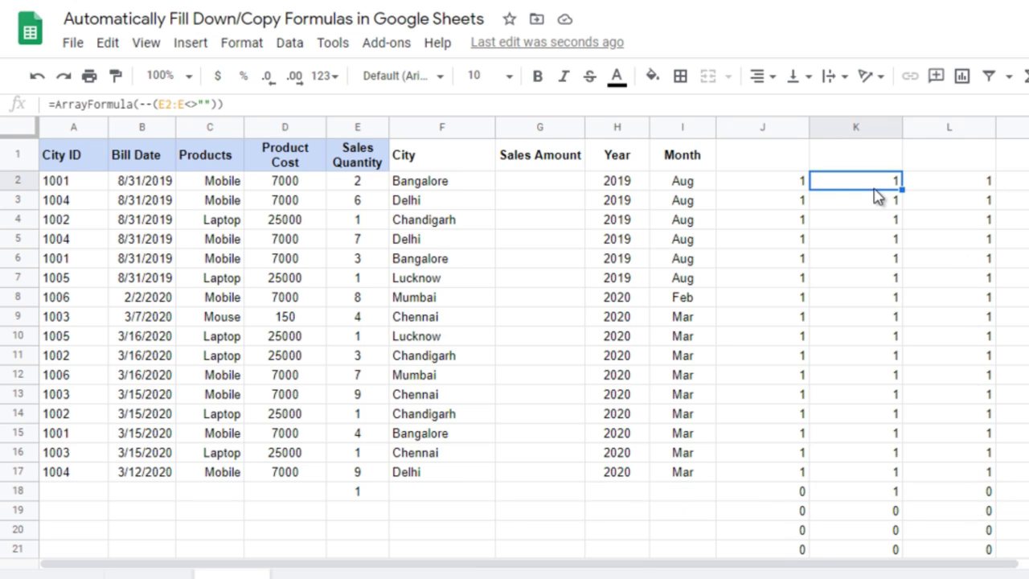
left_click(986, 183)
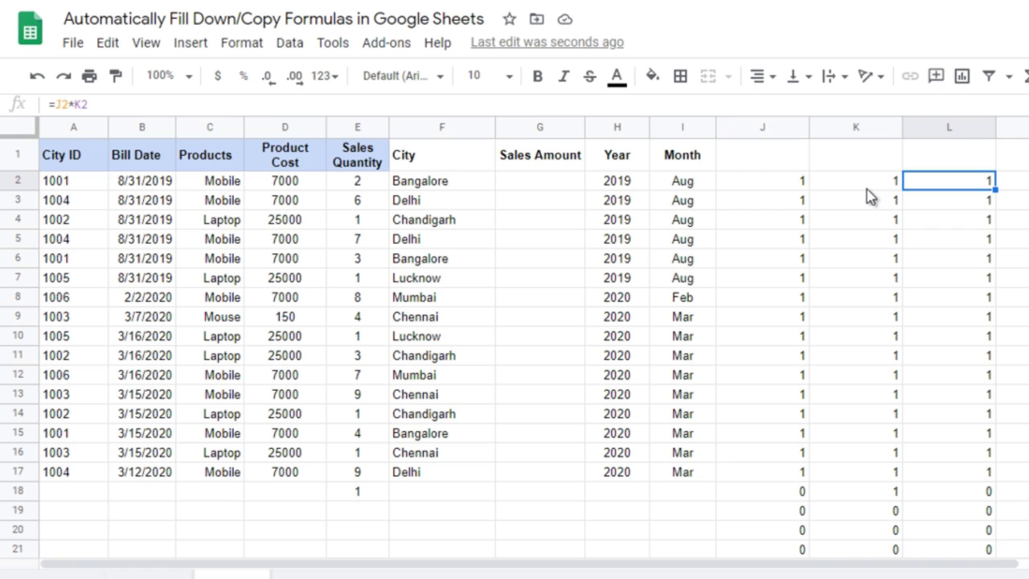
left_click(787, 187)
left_click(864, 191)
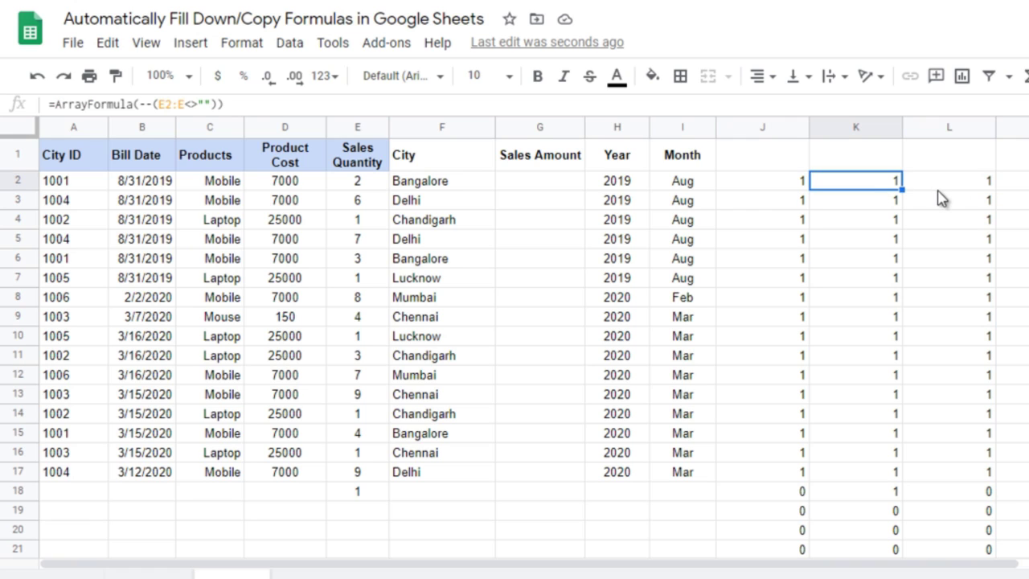
left_click(945, 198)
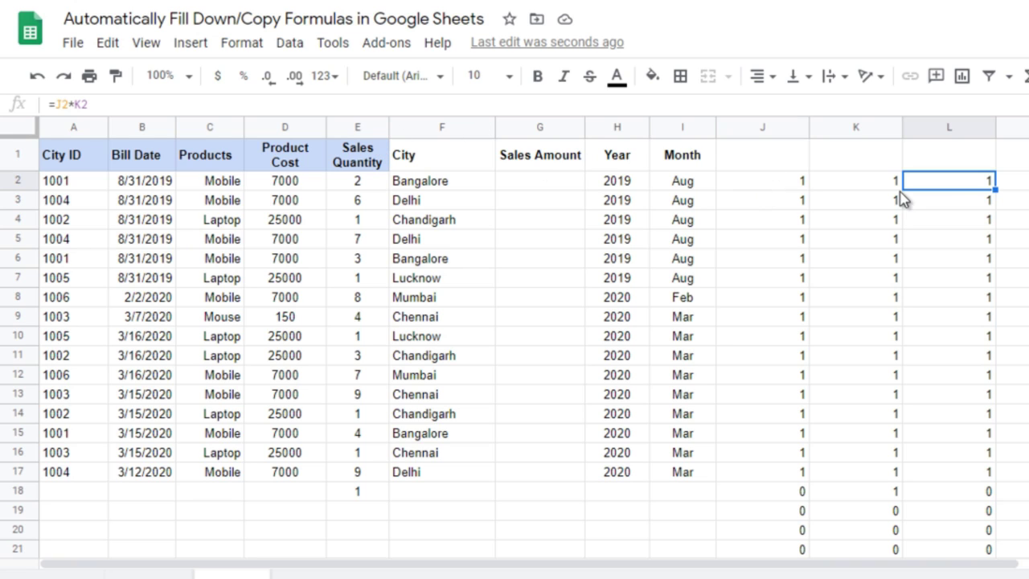
left_click(770, 183)
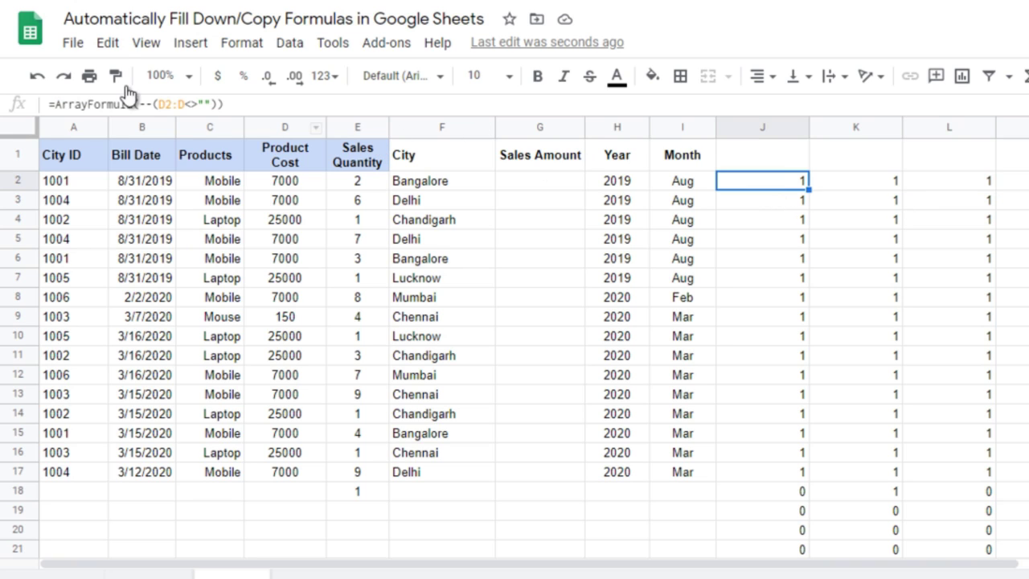
Replace the J2 reference in L2's formula with J2's copied Product Cost not-blank check
left_click(271, 104)
double_click(251, 106)
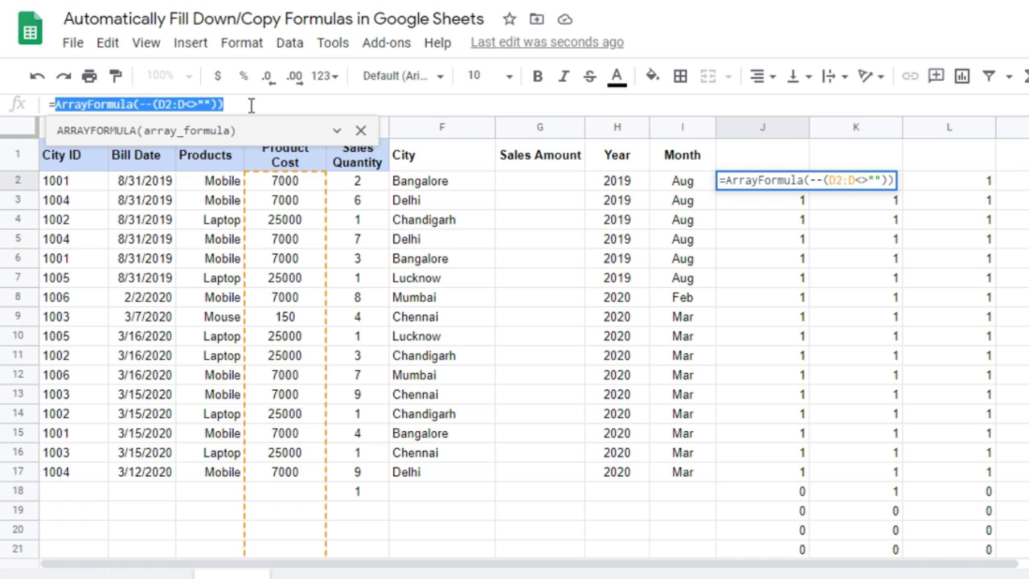
key("Escape")
key("Right")
key("Right")
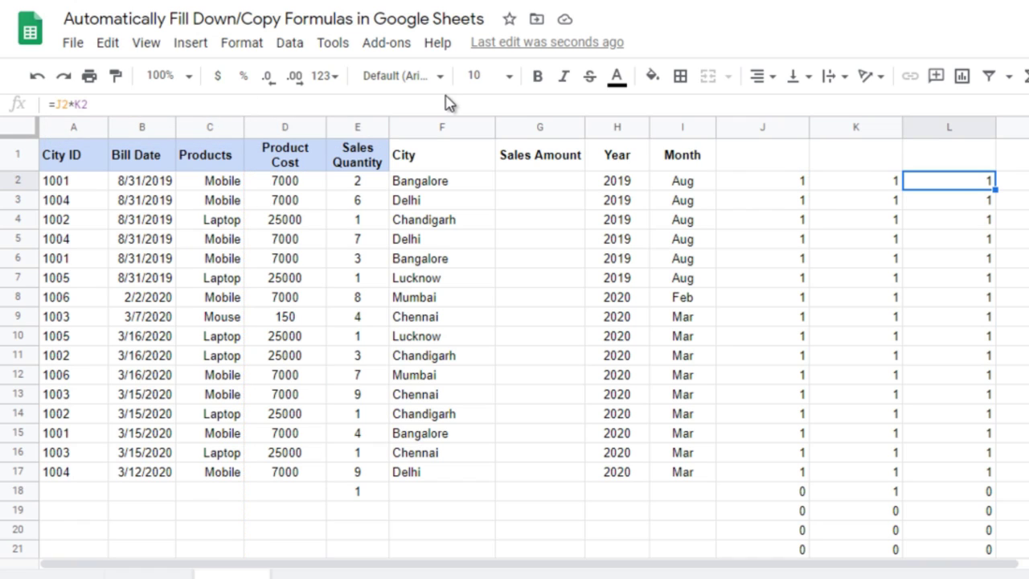
left_click(56, 103)
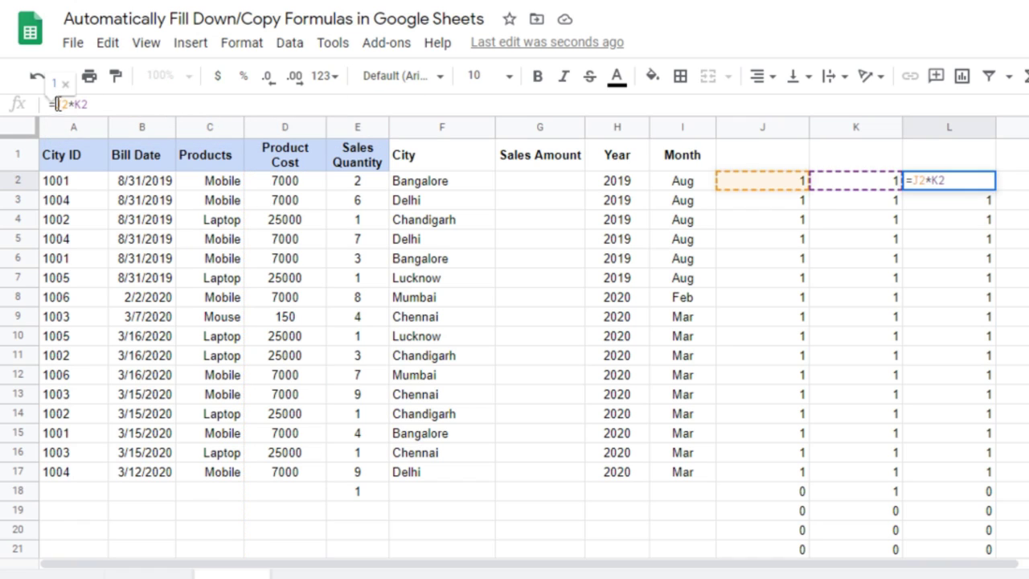
double_click(59, 104)
key("ctrl+v")
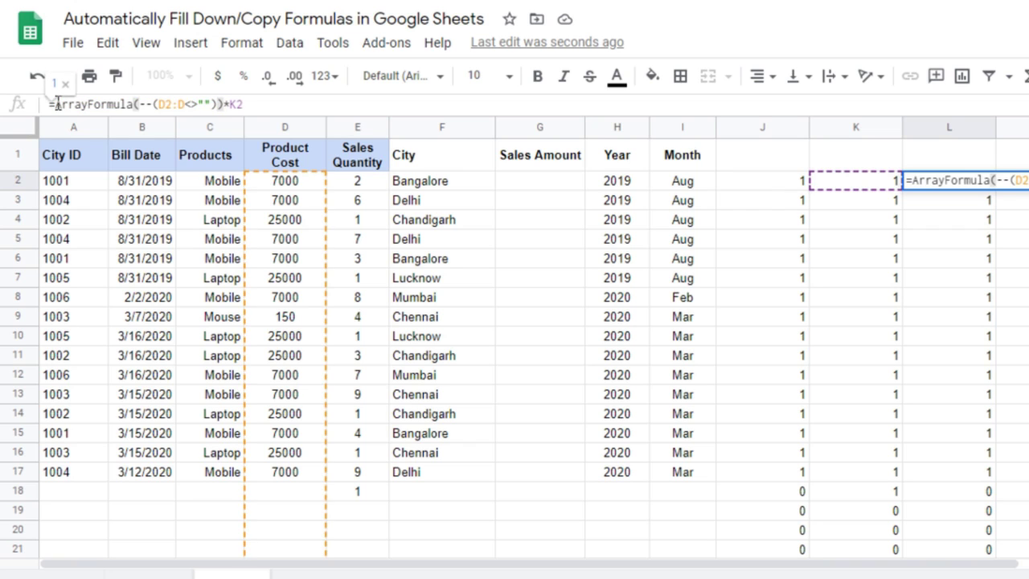
key("Return")
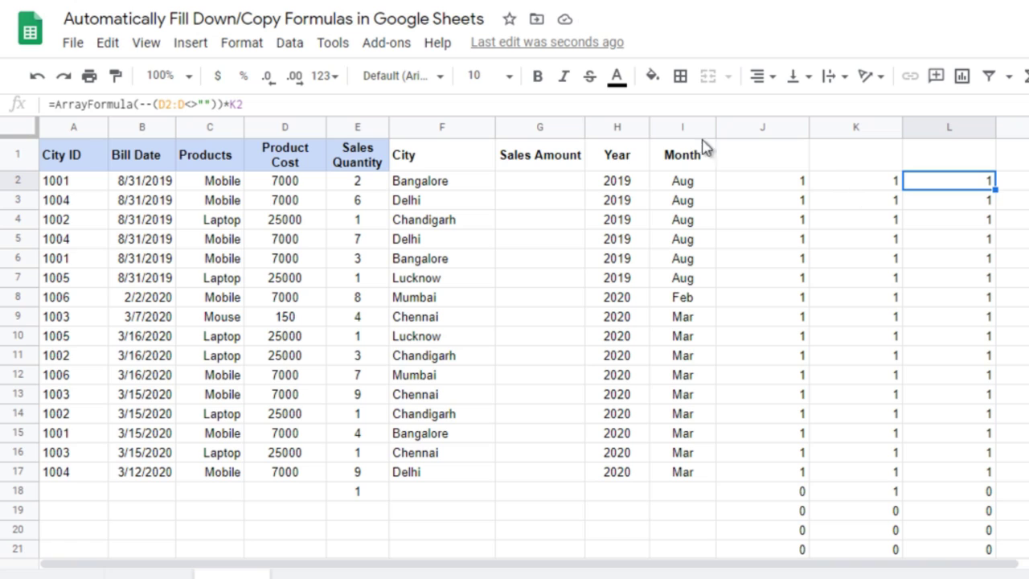
Inspect K2's Sales Quantity check formula without changing it
left_click(371, 184)
left_click(891, 181)
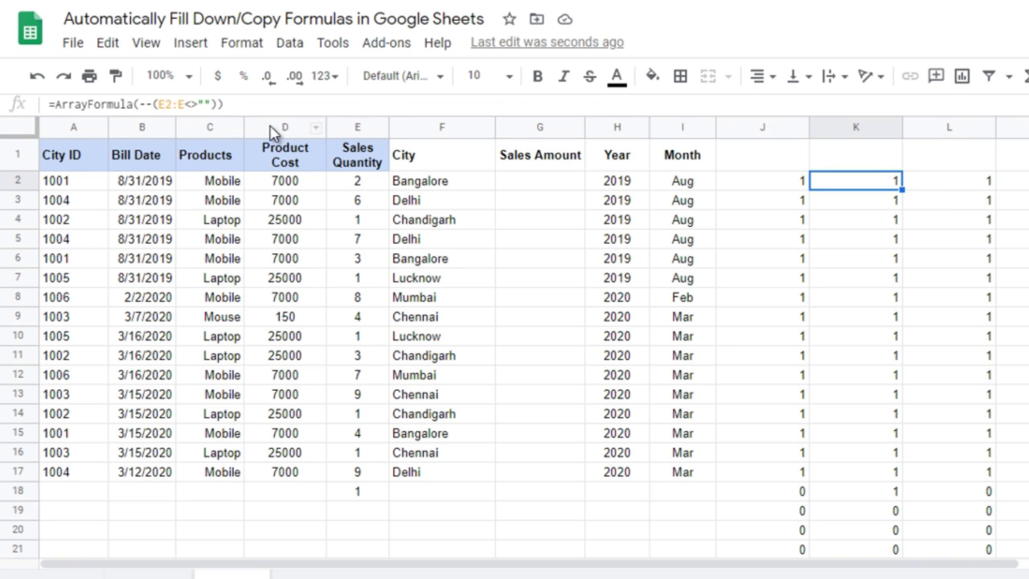
key("F2")
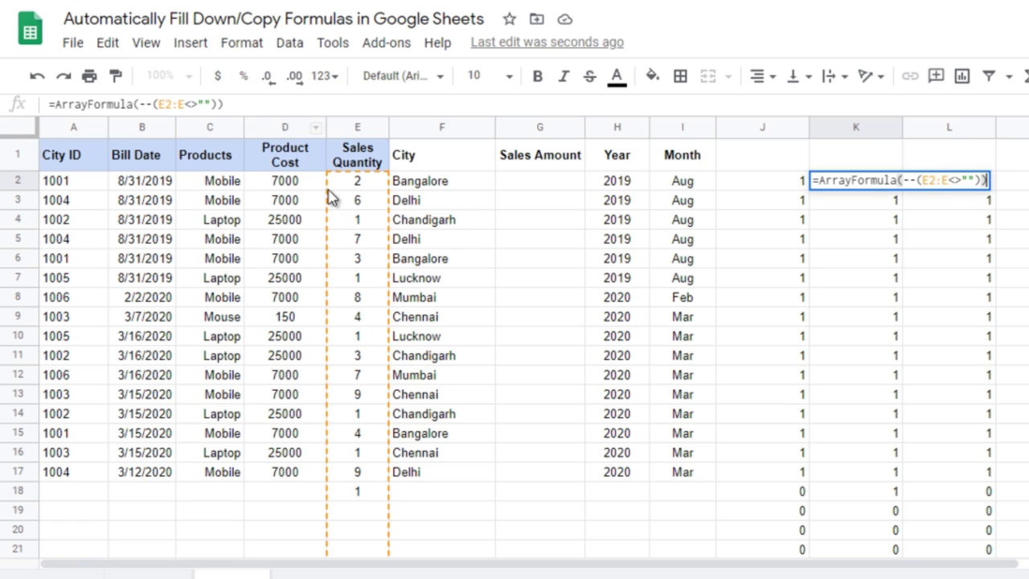
key("Escape")
left_click(137, 103)
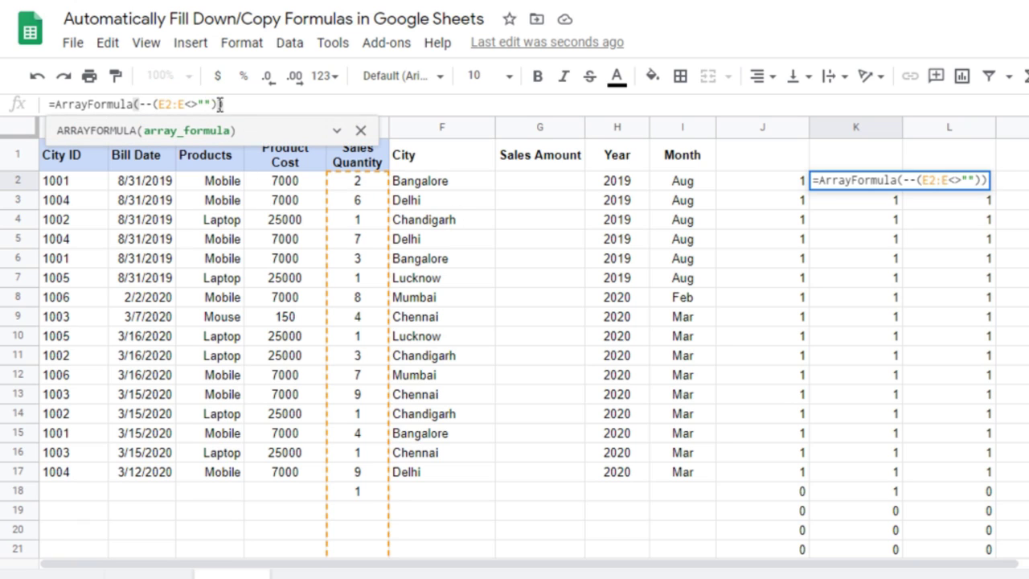
left_click(218, 104, "shift")
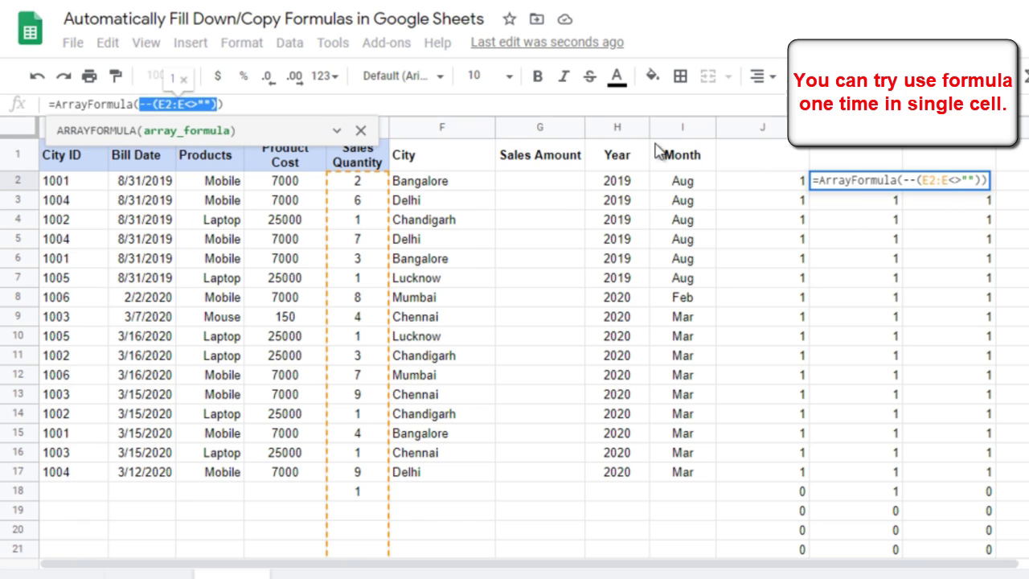
key("Escape")
left_click(963, 191)
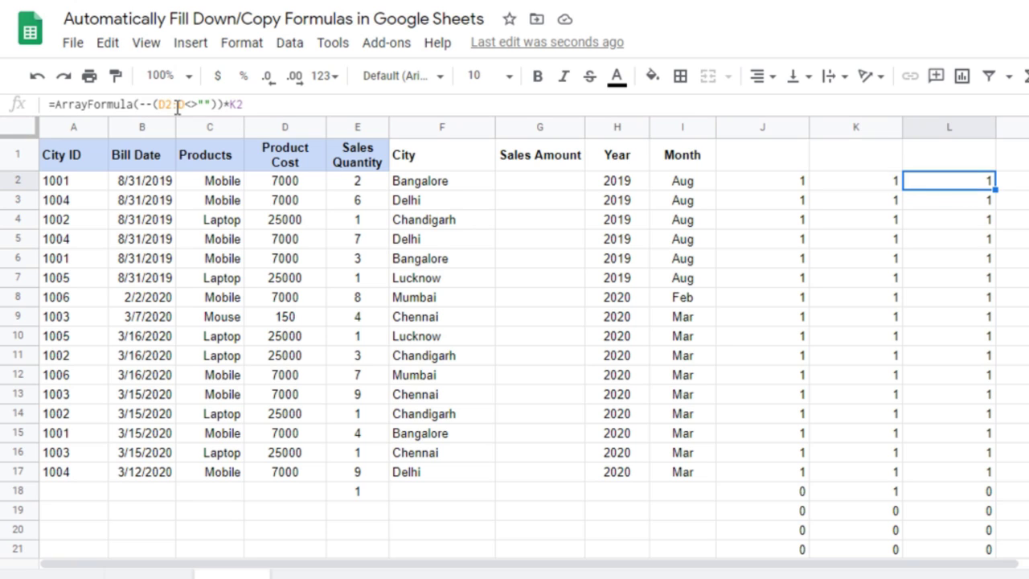
left_click(884, 187)
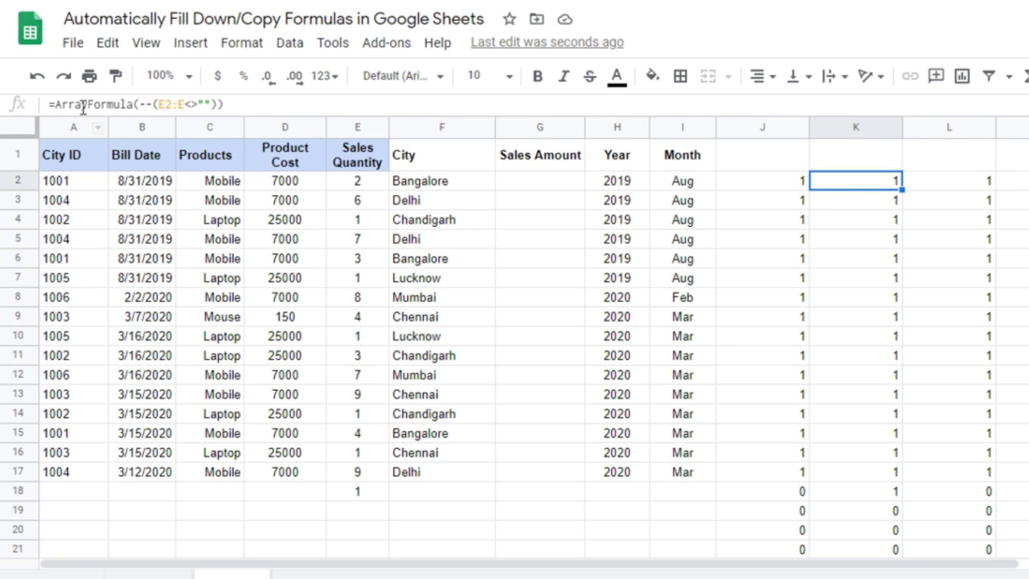
left_click(140, 104)
left_click_drag(133, 103, 225, 104)
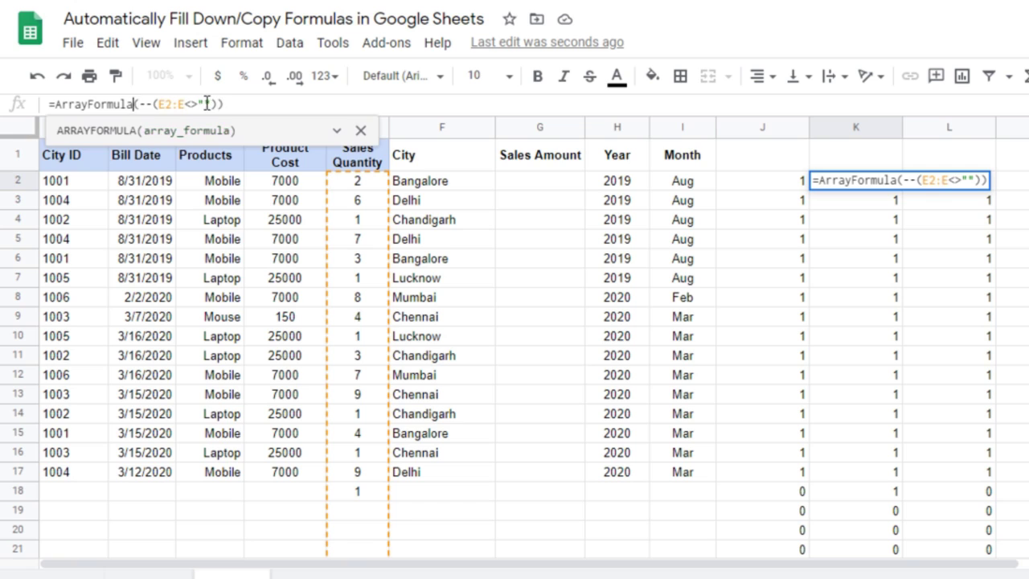
key("Escape")
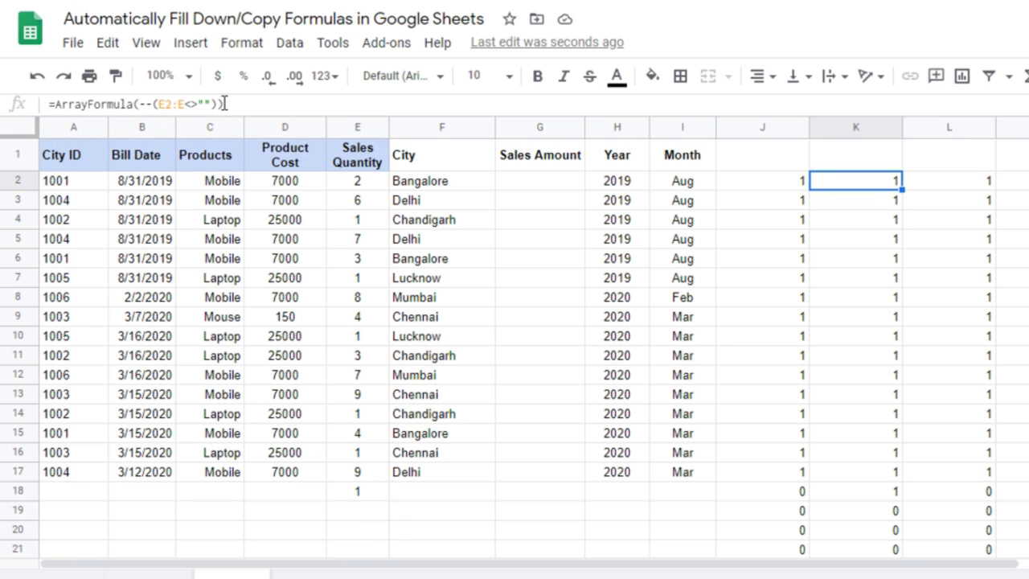
key("Right")
Replace L2's K2 reference with (--(E2:E<>"")) so both checks multiply directly
left_click(237, 104)
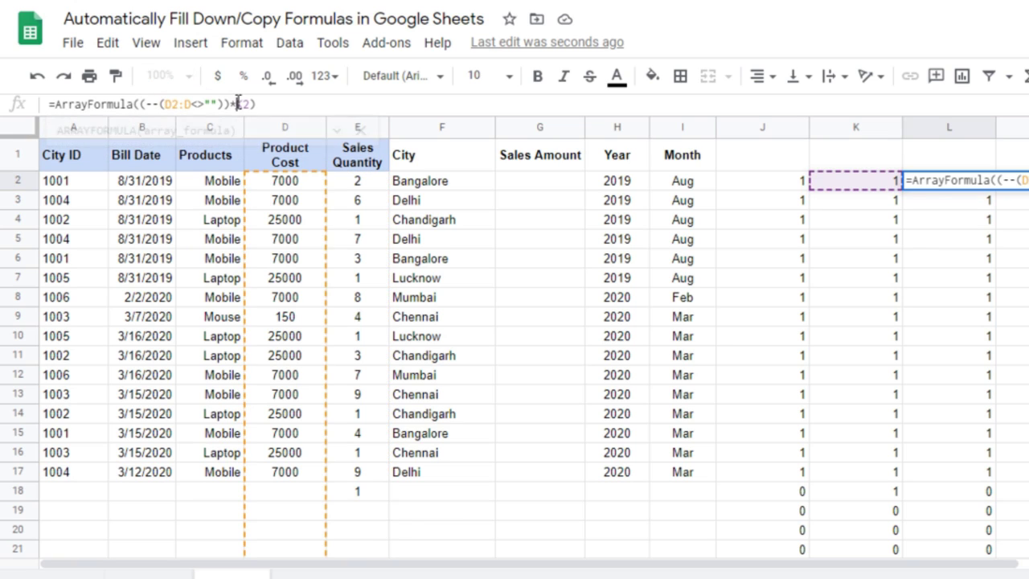
double_click(242, 104)
key("Escape")
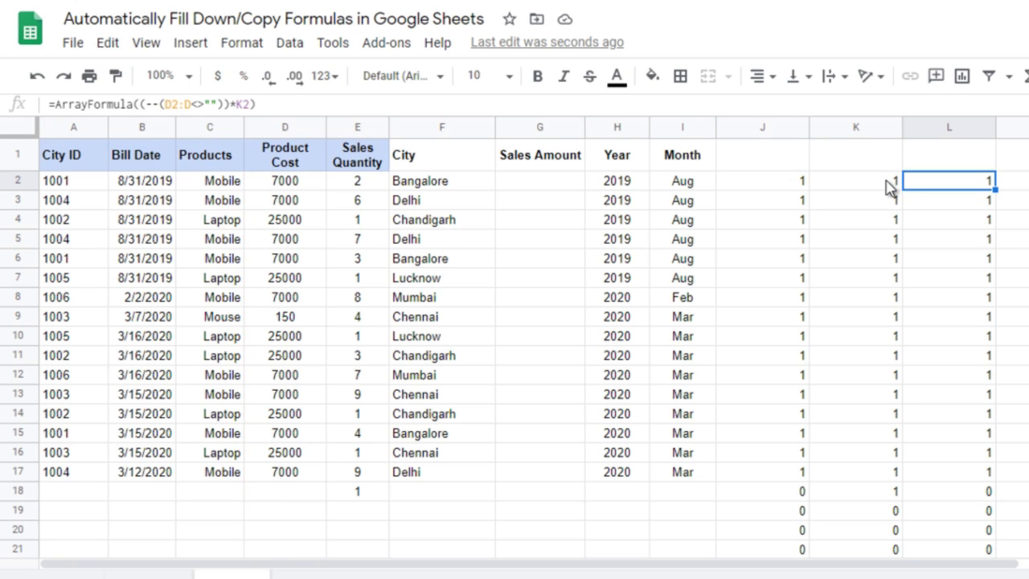
left_click(886, 182)
left_click(972, 188)
left_click(243, 104)
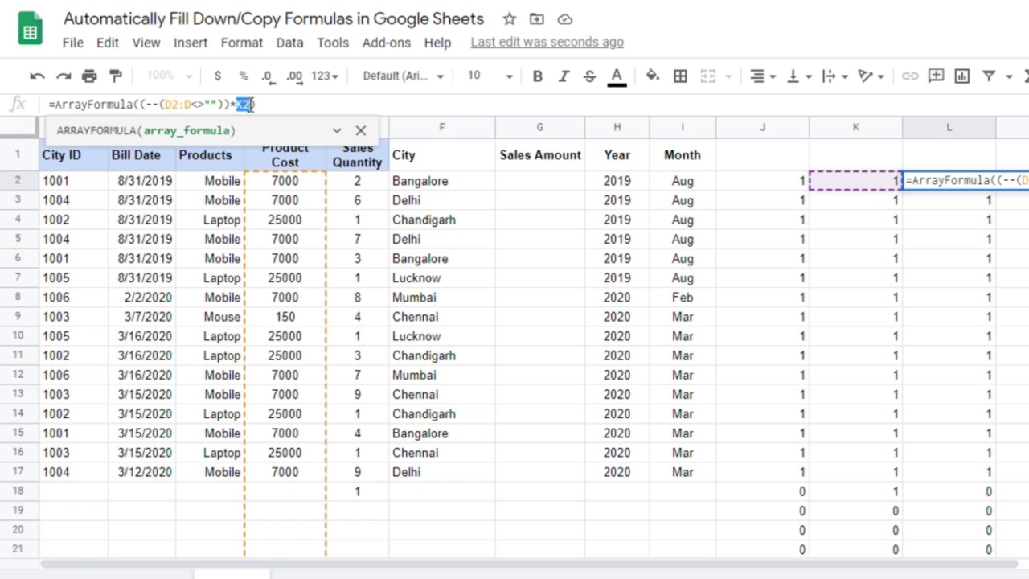
type("(--(E2:E<>\"\"))")
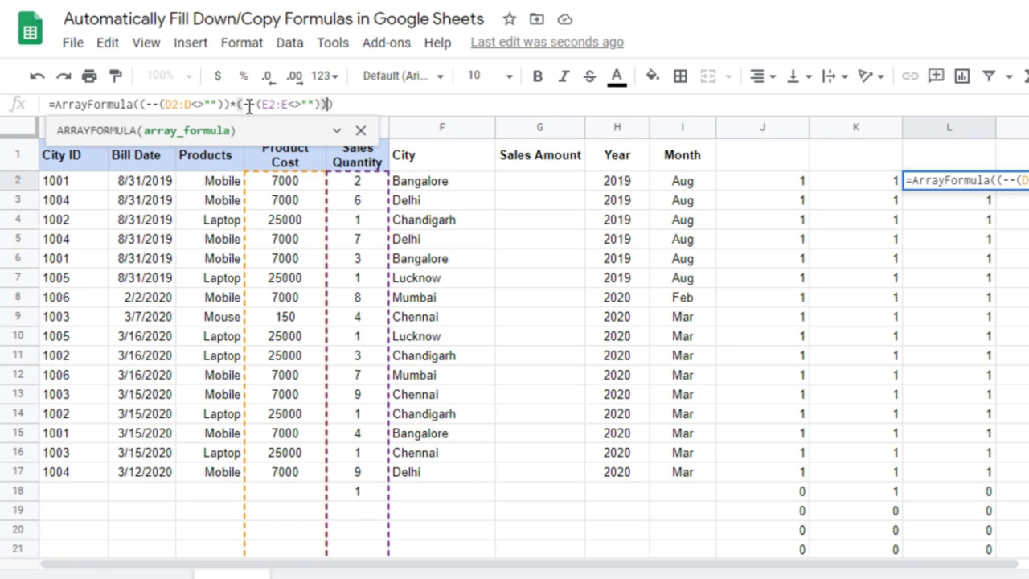
key("Return")
key("Up")
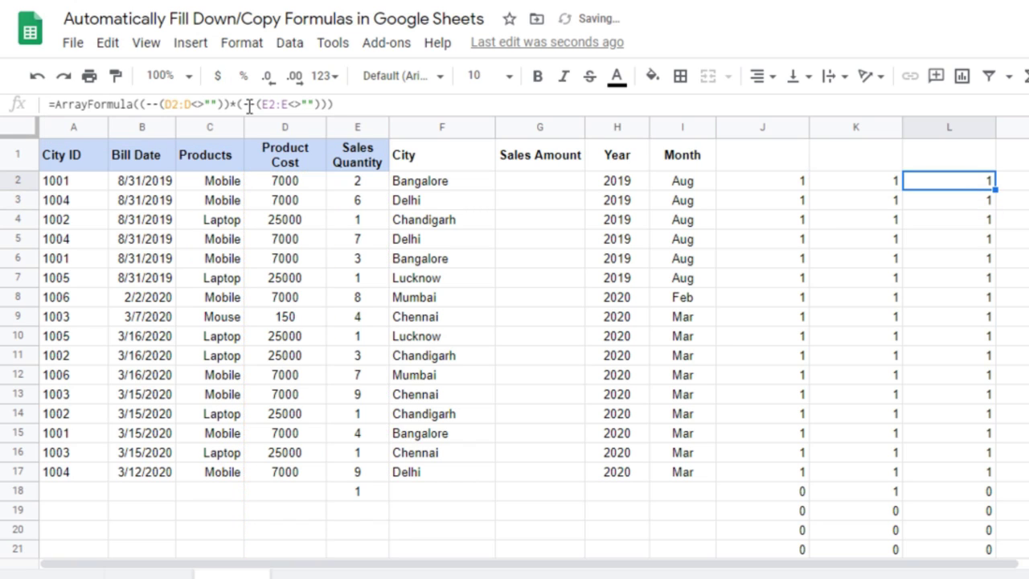
key("Left")
key("Left")
key("shift+Page_Down")
Clear the helper values in columns J and K
key("shift+Right")
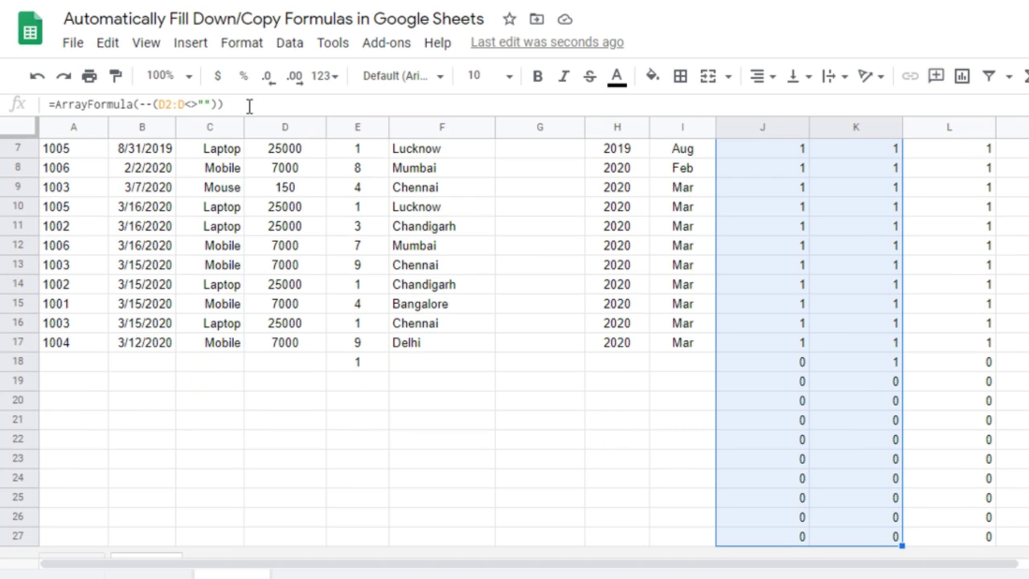
key("Up")
key("Down")
key("Right")
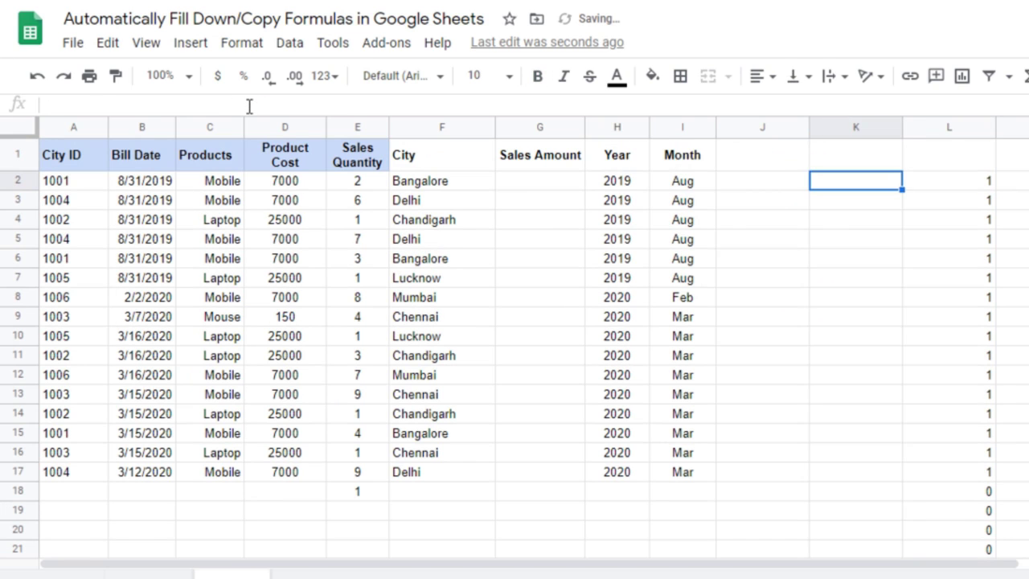
key("Right")
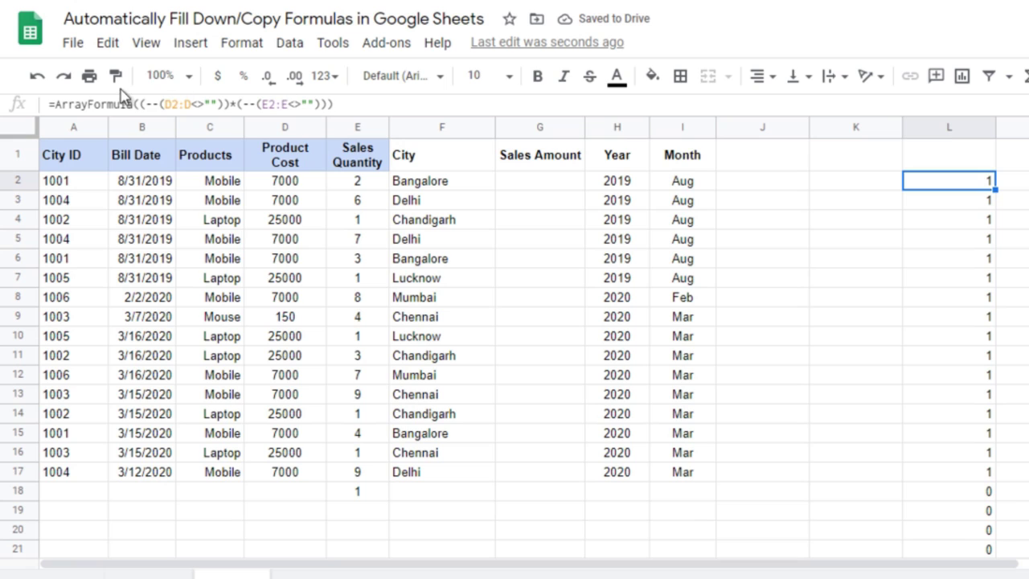
Copy L2's combined not-blank condition, then delete the column L formula
left_click(145, 105)
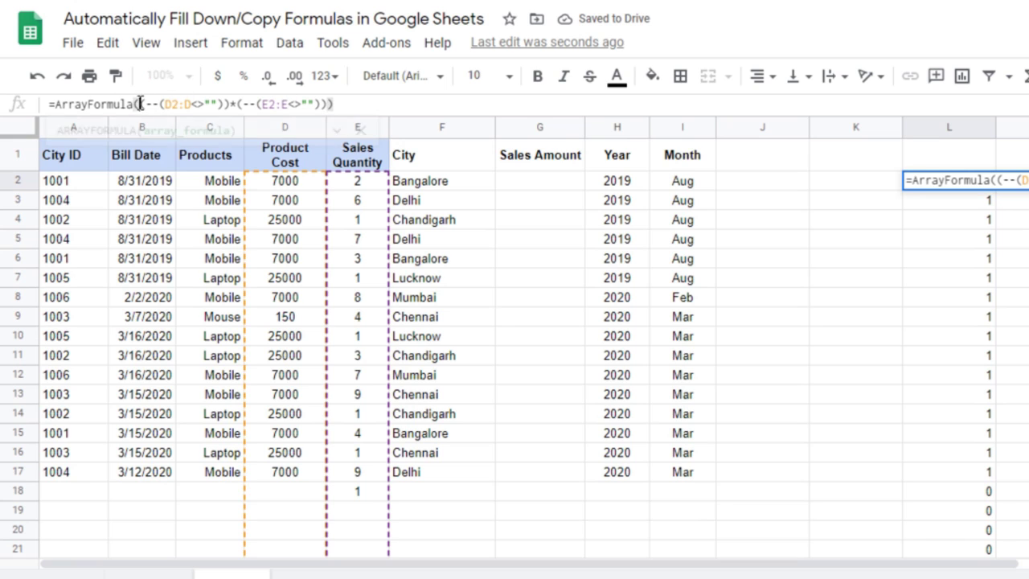
left_click(329, 104, "shift")
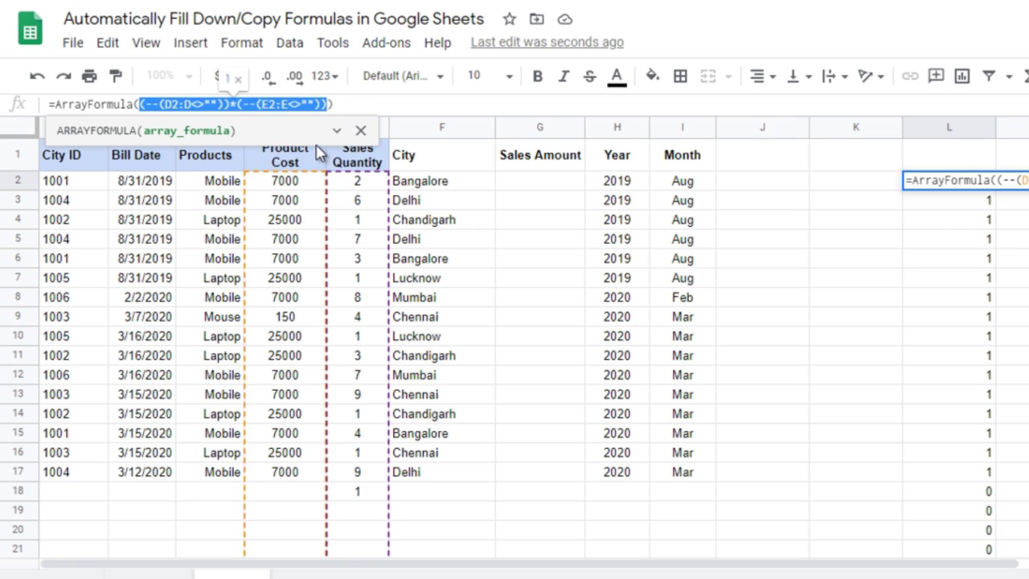
key("Escape")
key("Delete")
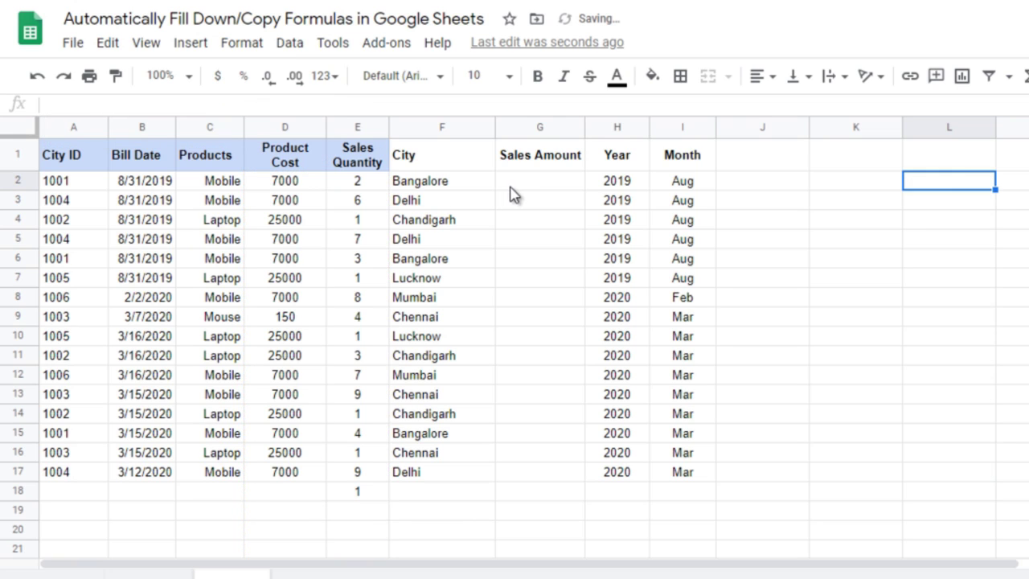
Start G2's formula with =IF((--(D2:D<>""))*(--(E2:E<>""))=1,
left_click(515, 185)
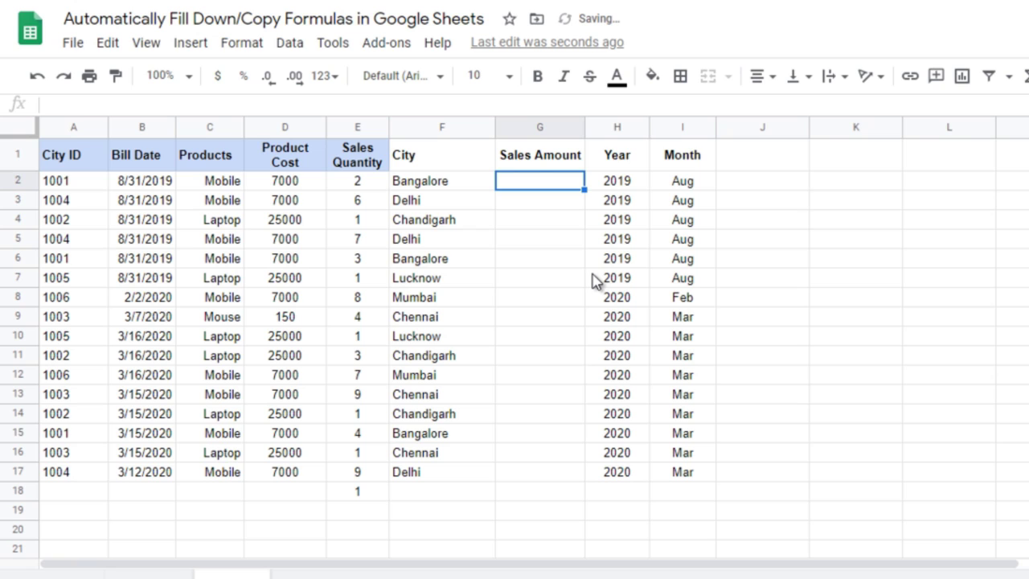
type("=IF(")
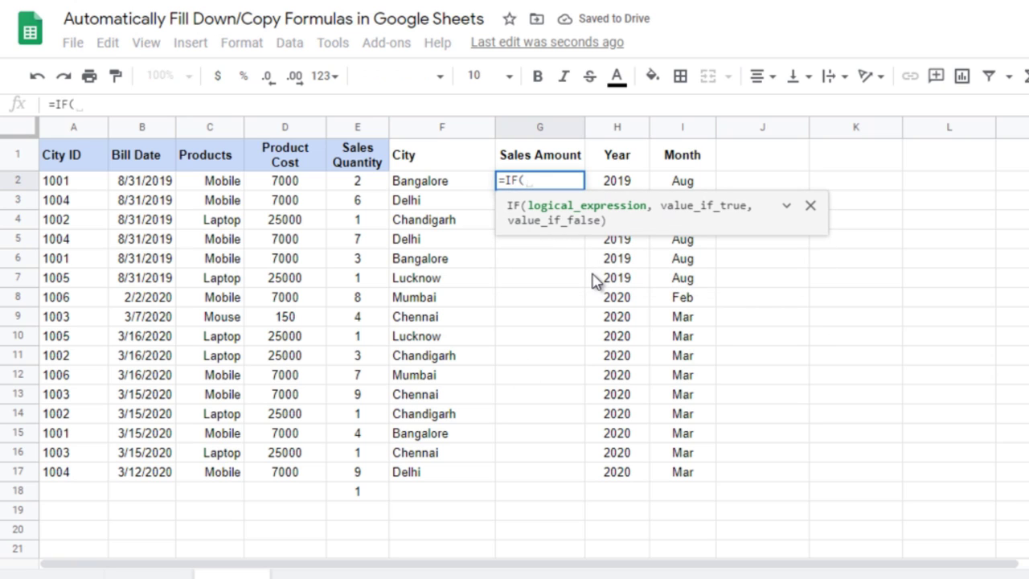
type("(--(D2:D<>\"\"))*(--(E2:E<>\"\"))=")
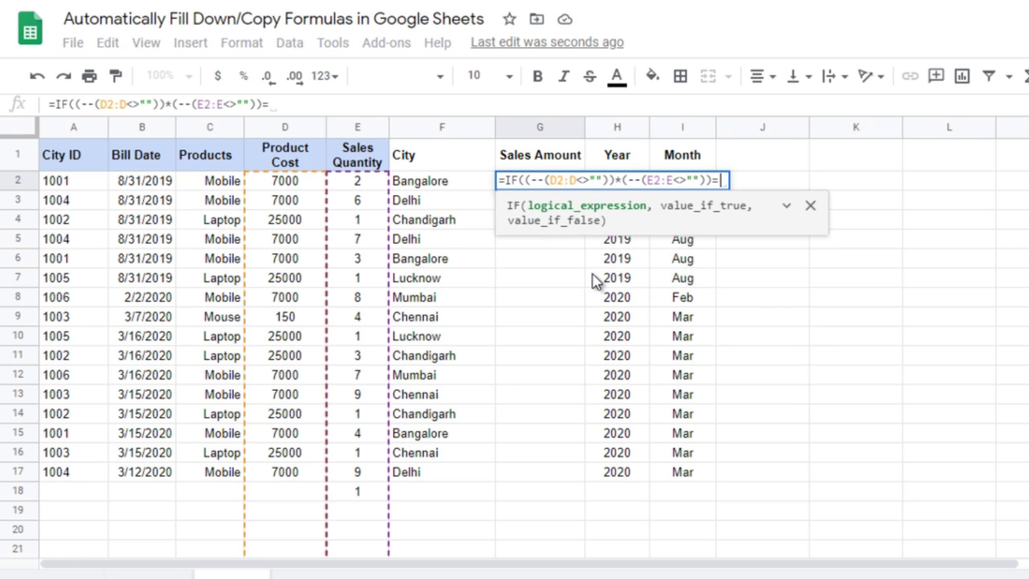
type("1,")
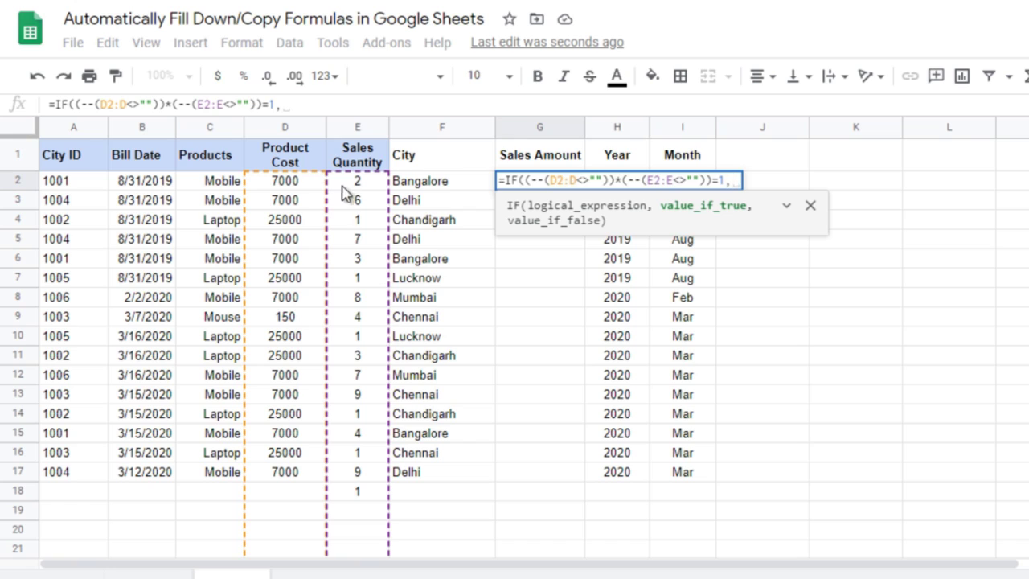
key("BackSpace")
key("BackSpace")
left_click(569, 182)
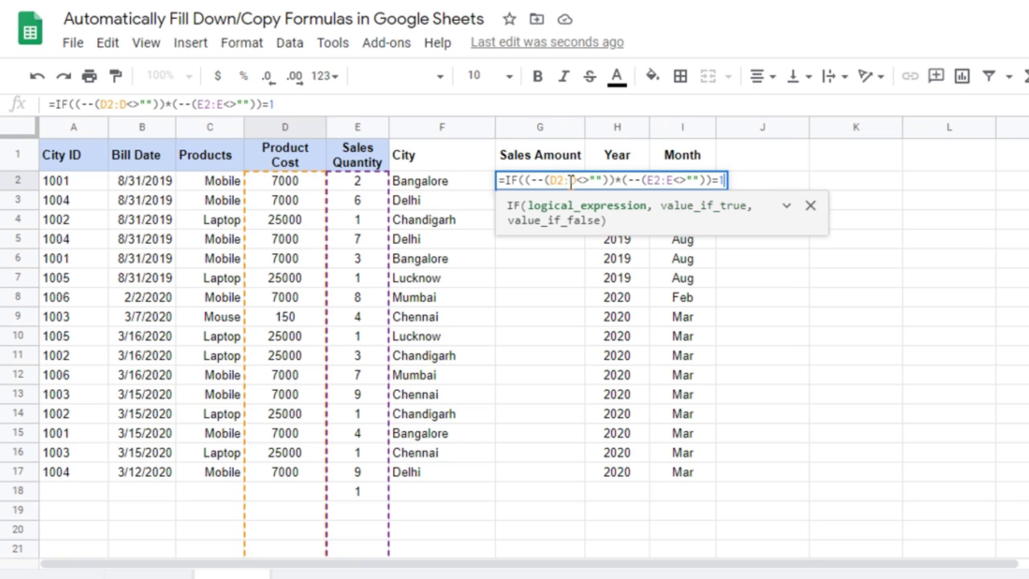
type(",")
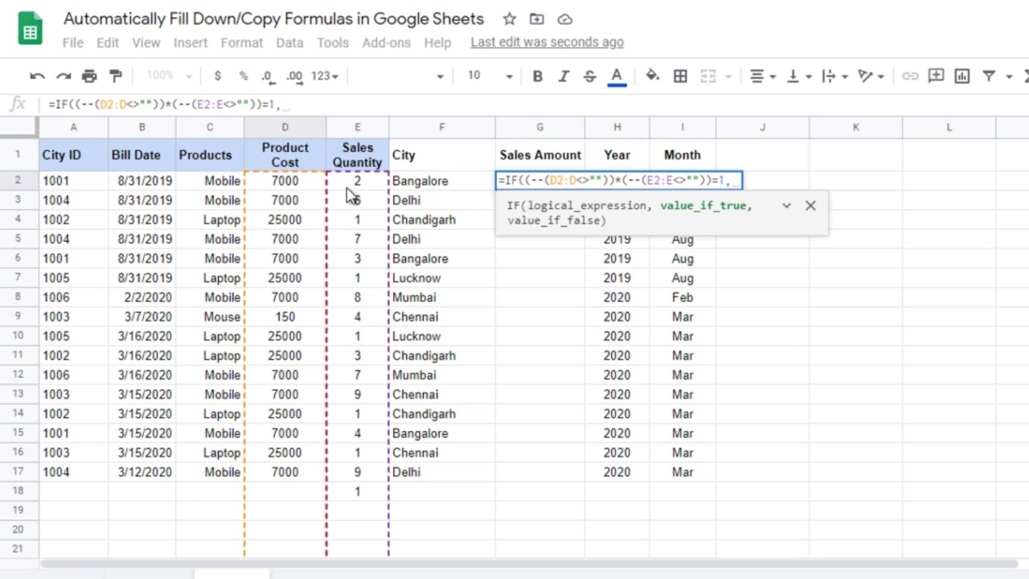
Complete the IF with D2:D*E2:E and "", wrapping it in ArrayFormula
left_click(294, 186)
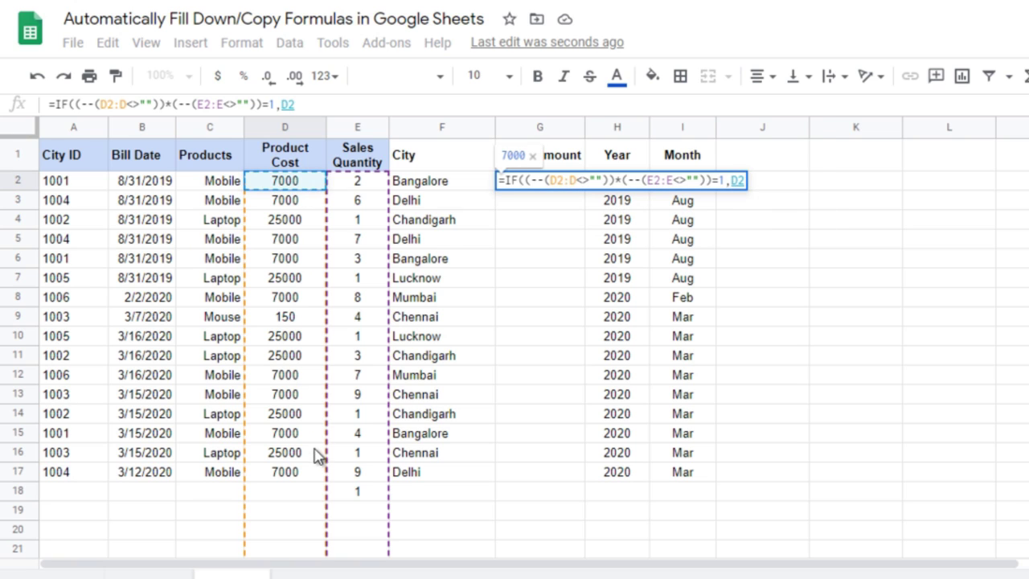
left_click(298, 421, "shift")
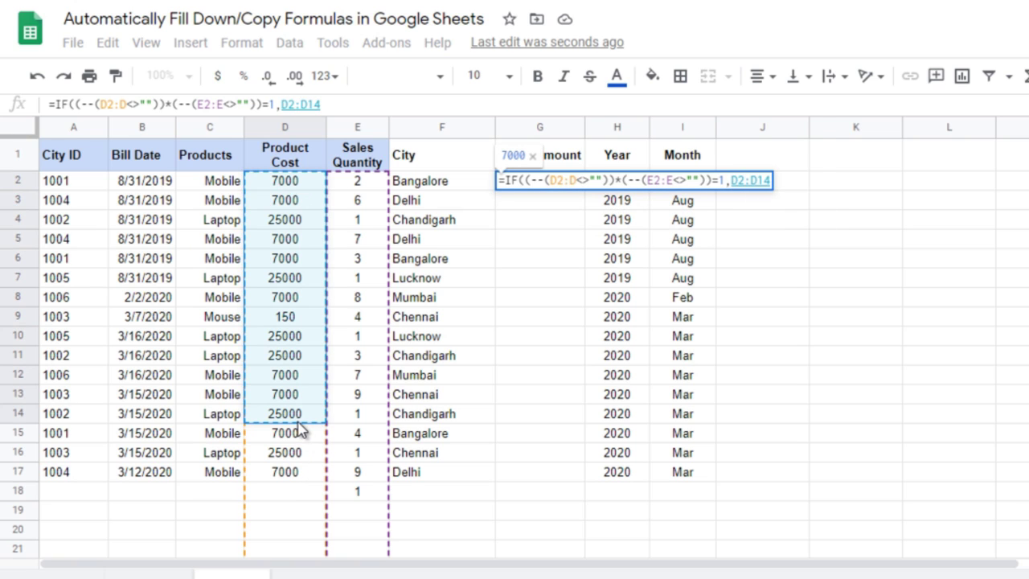
key("BackSpace")
key("BackSpace")
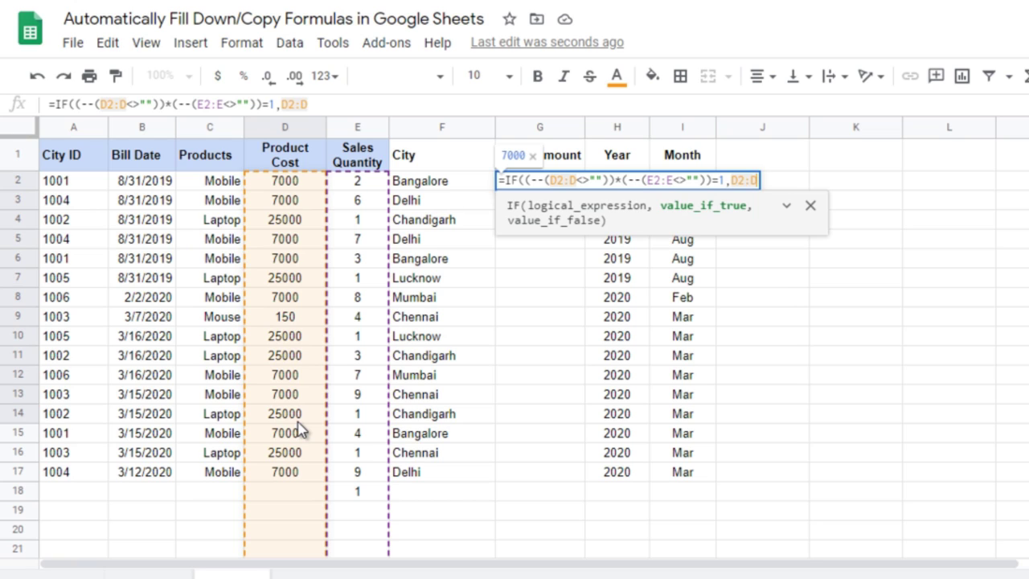
type("*")
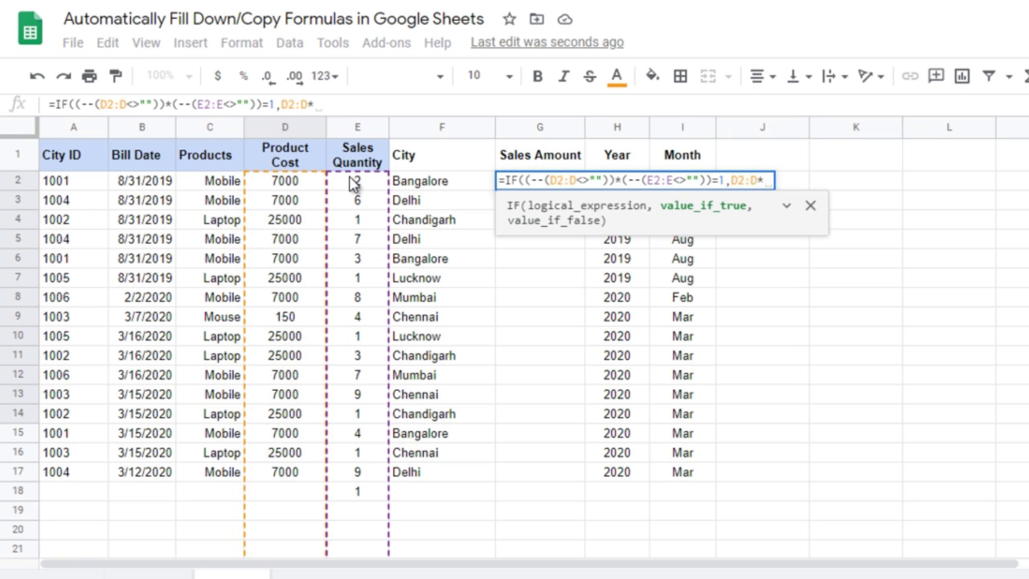
left_click(351, 183)
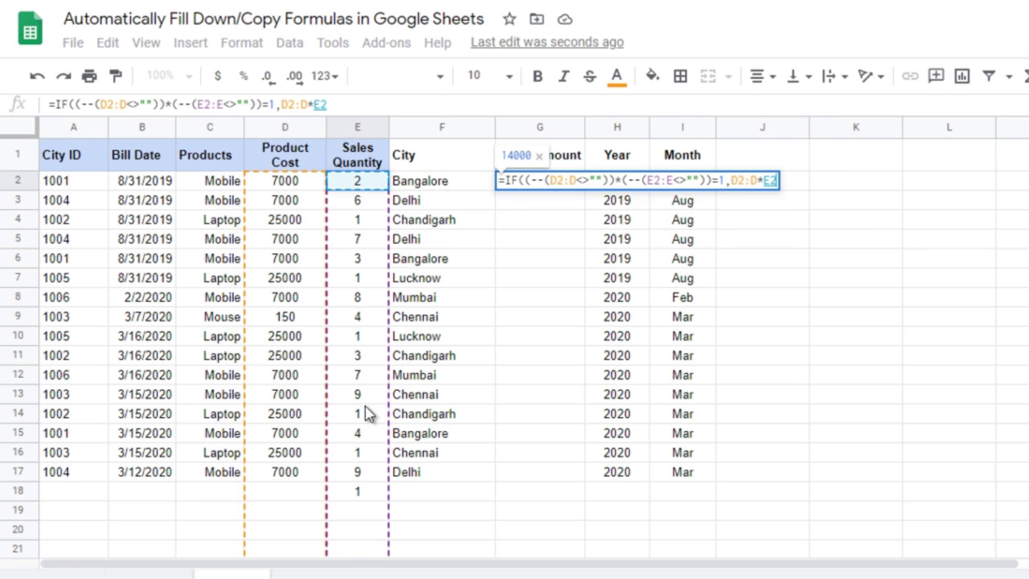
left_click_drag(364, 405, 364, 401)
key("BackSpace")
key("BackSpace")
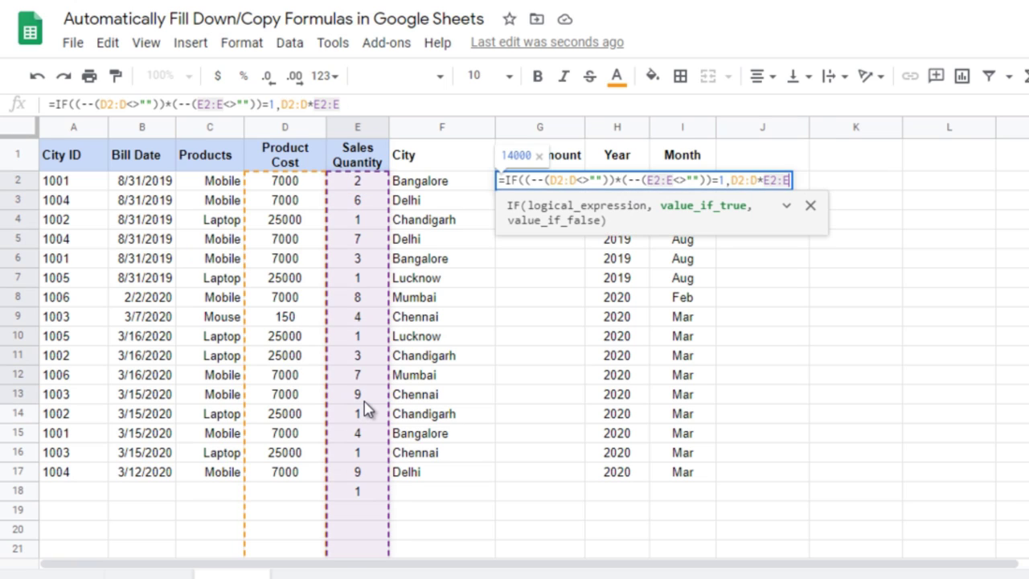
type(",")
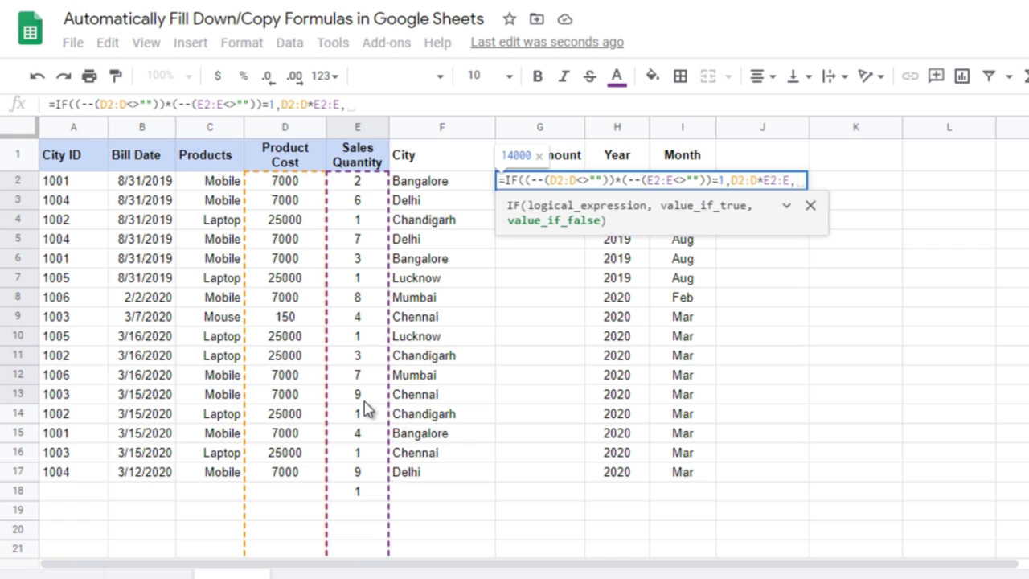
type("\"\"")
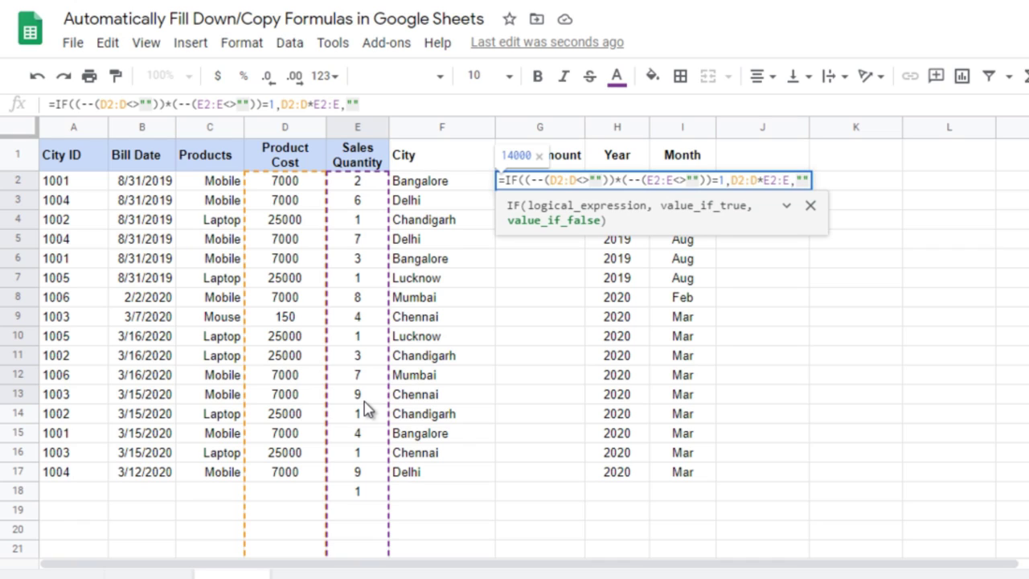
type(")")
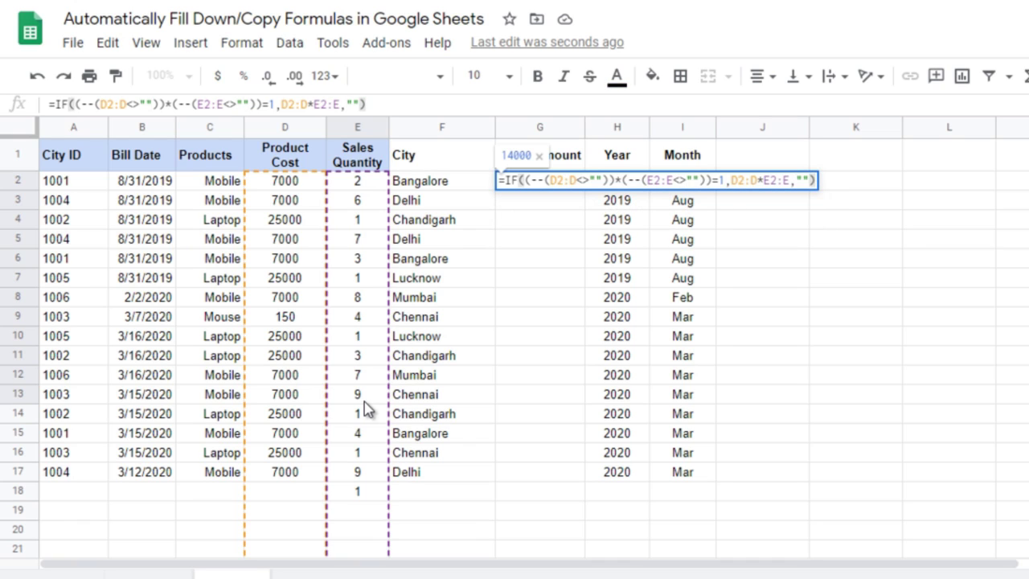
key("ctrl+shift+Return")
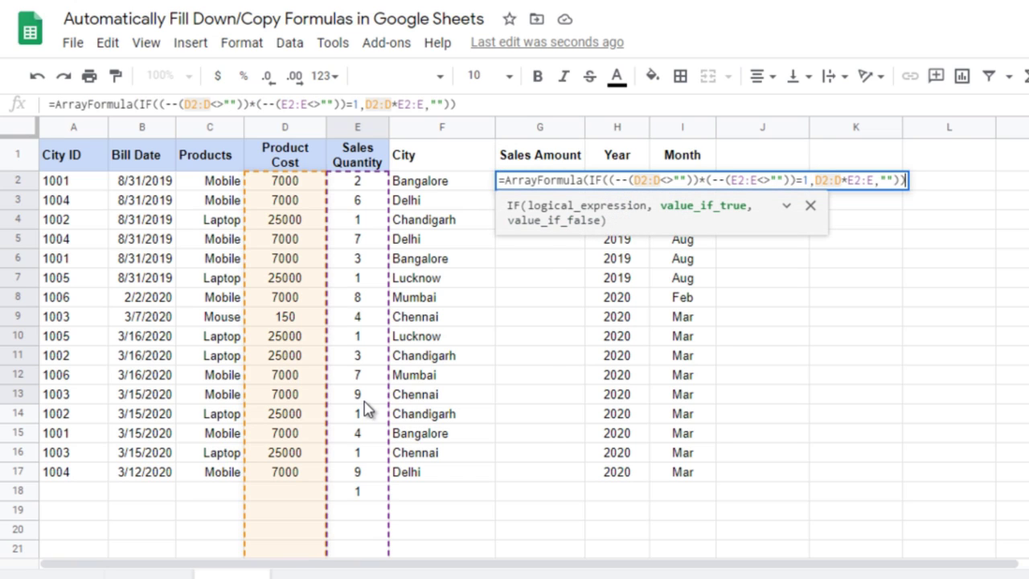
key("Return")
key("Up")
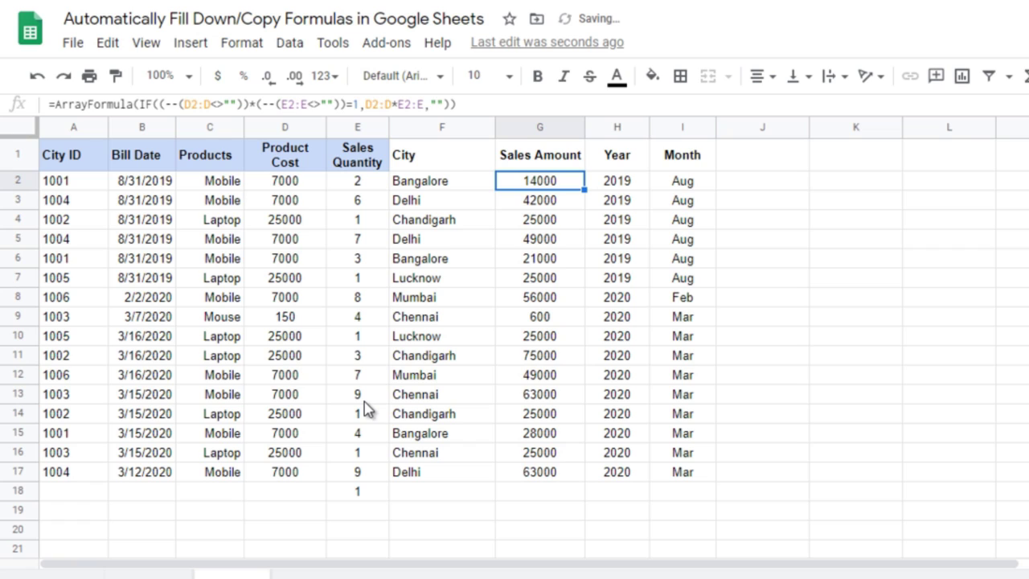
Enter test costs 20, 40 and 30 with quantities of 2 in rows 18–20 to watch Sales Amount compute
key("ctrl+Down")
key("Down")
key("Left")
key("Left")
key("Left")
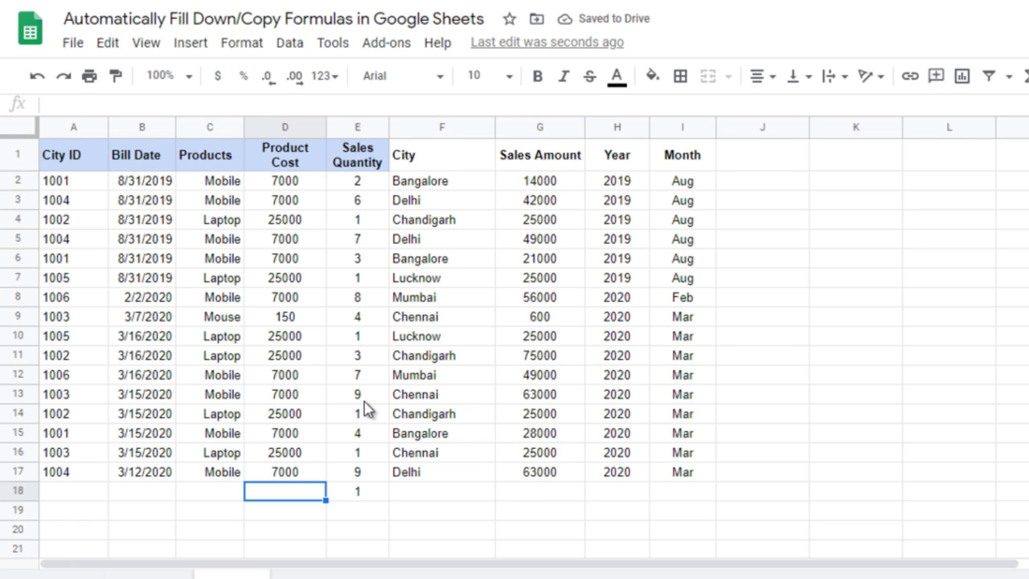
type("20")
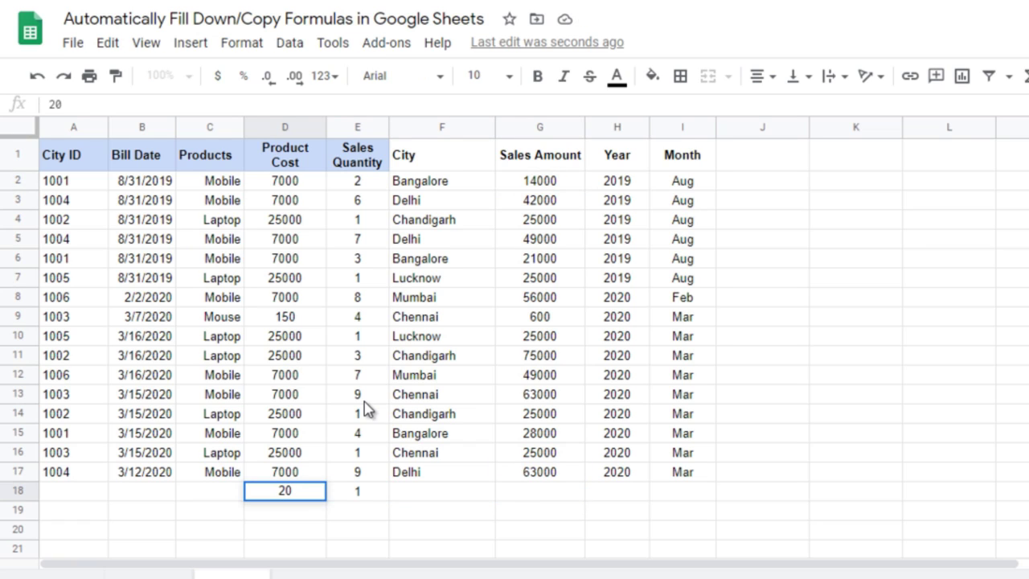
key("Return")
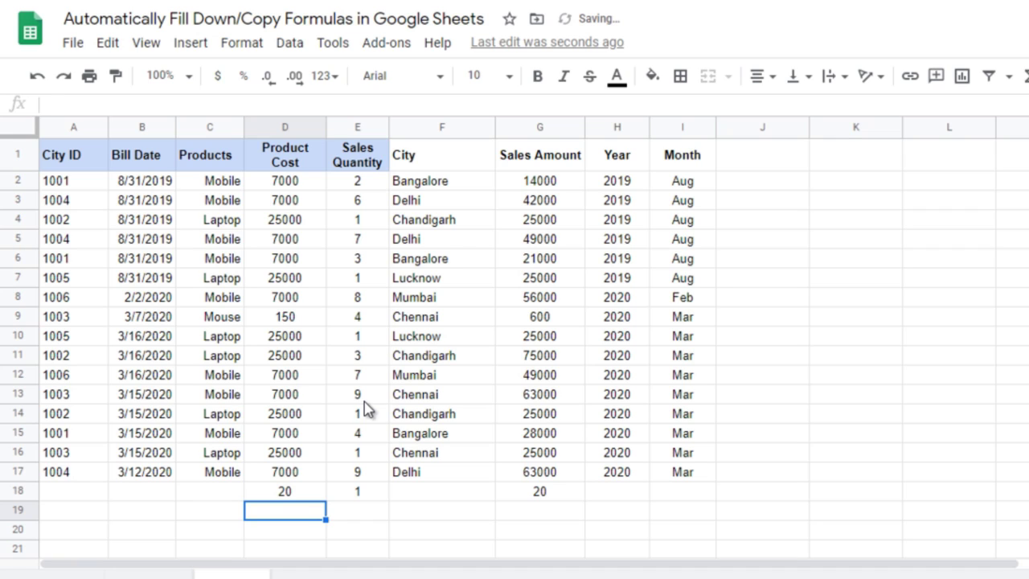
type("40")
key("Tab")
type("2")
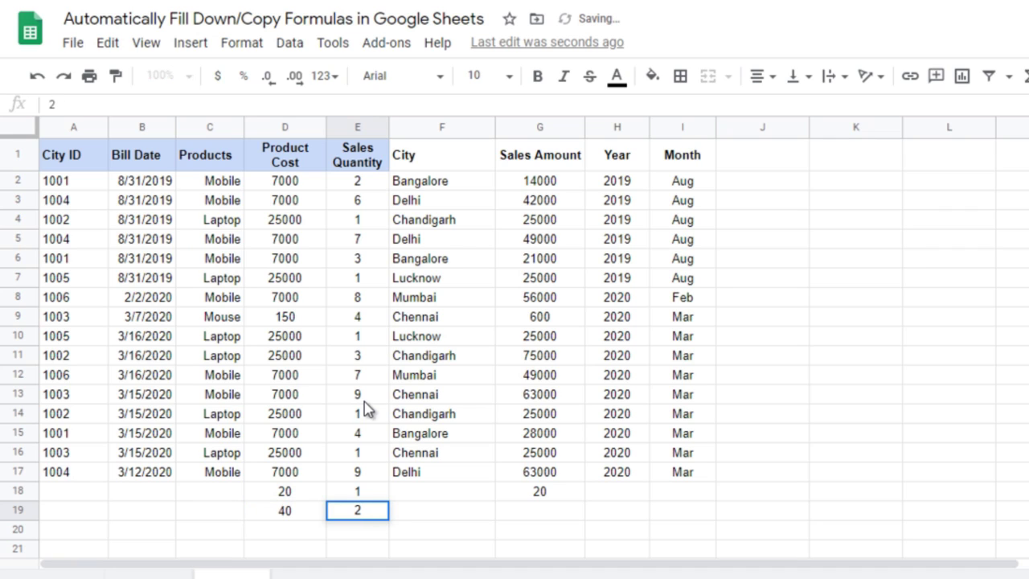
key("Return")
key("Left")
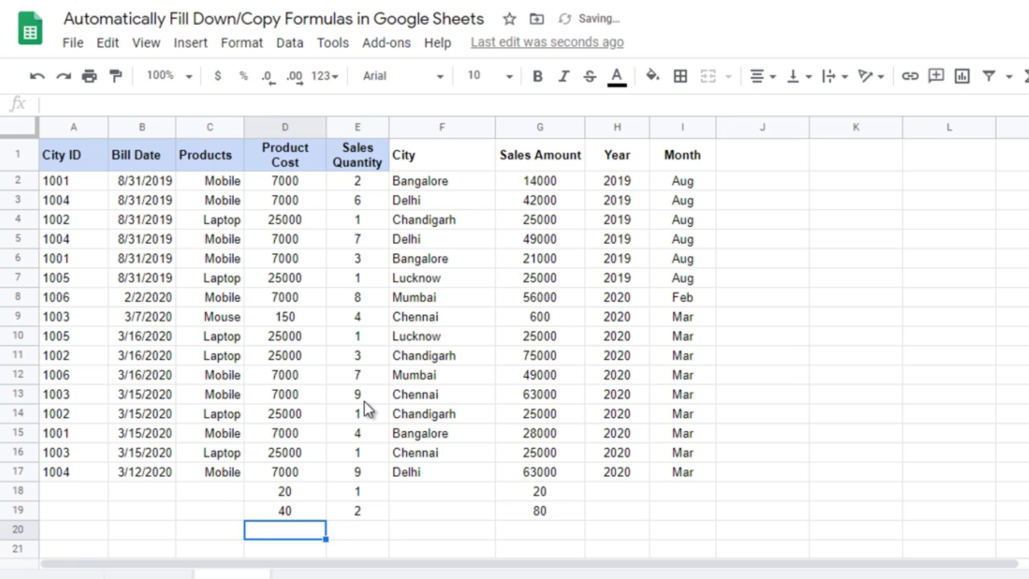
type("30")
key("Tab")
type("2")
key("Return")
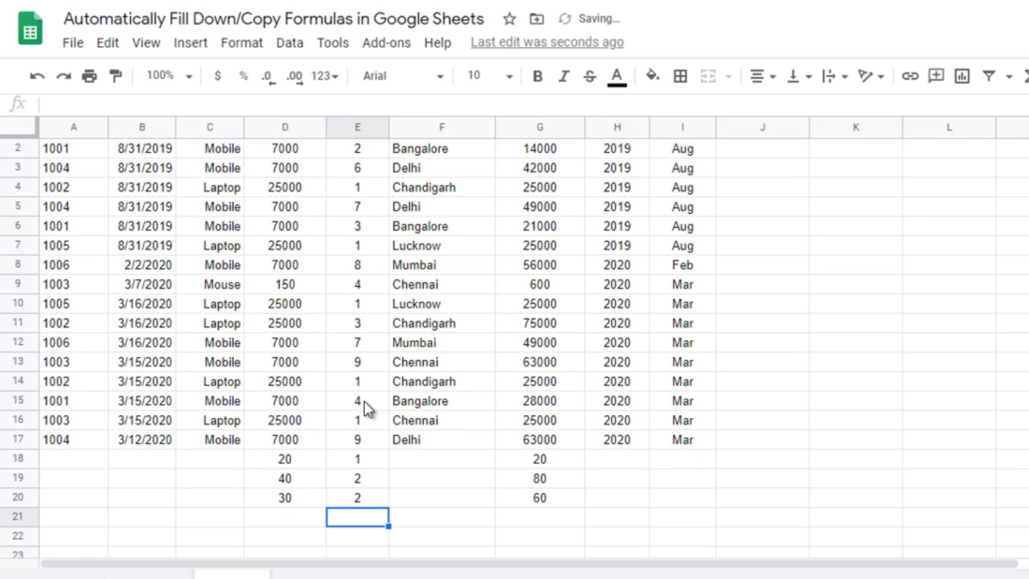
Clear the test values in D18:E20
key("Left")
key("Up")
key("Up")
key("Up")
key("shift+Down")
key("shift+Down")
key("shift+Right")
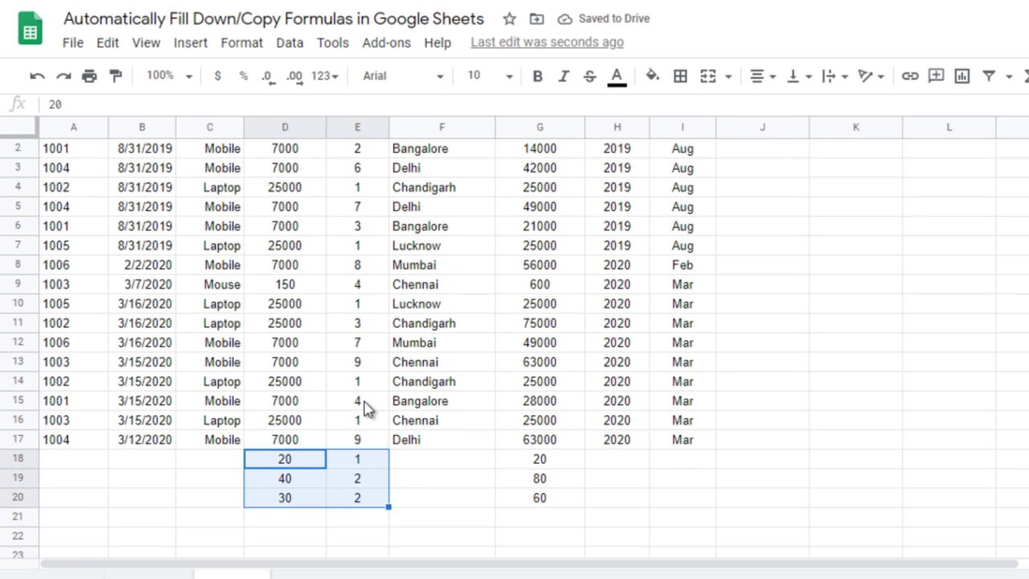
key("Delete")
Copy City ID 1003 from row 16 into the new row 18
key("Up")
key("ctrl+Left")
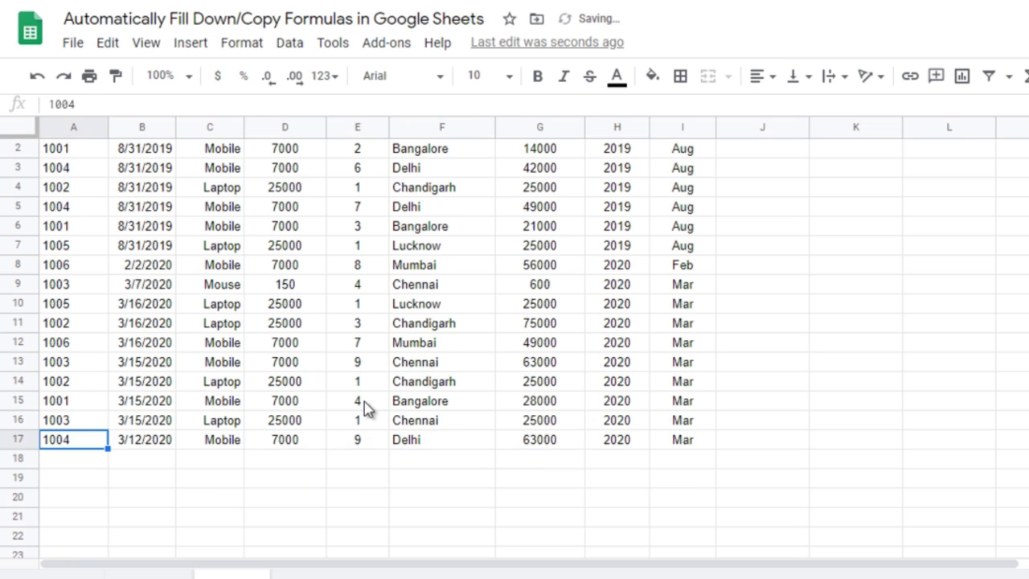
key("ctrl+Up")
key("ctrl+Down")
key("Down")
key("Up")
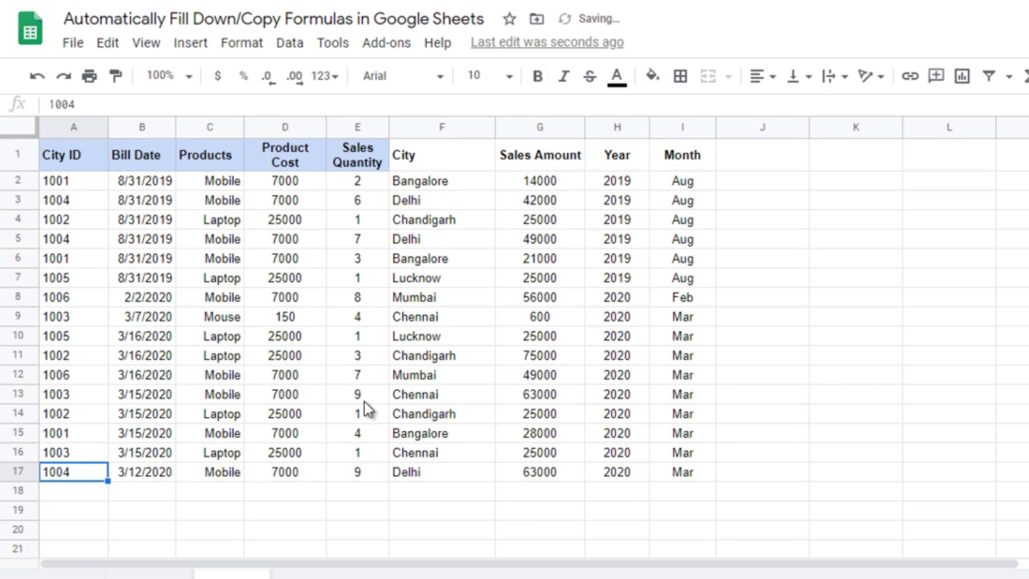
key("Up")
key("ctrl+c")
key("Down")
Copy the 3/15/2020 bill date into row 18 and change it to 10/15/2020
key("Down")
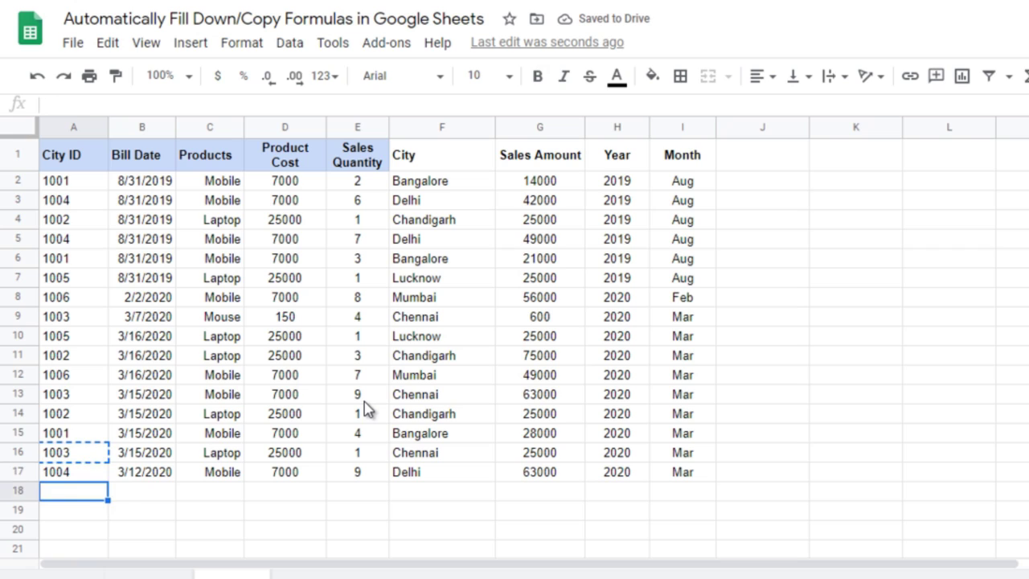
key("ctrl+v")
key("Right")
key("Up")
key("Up")
key("ctrl+c")
key("Down")
key("Down")
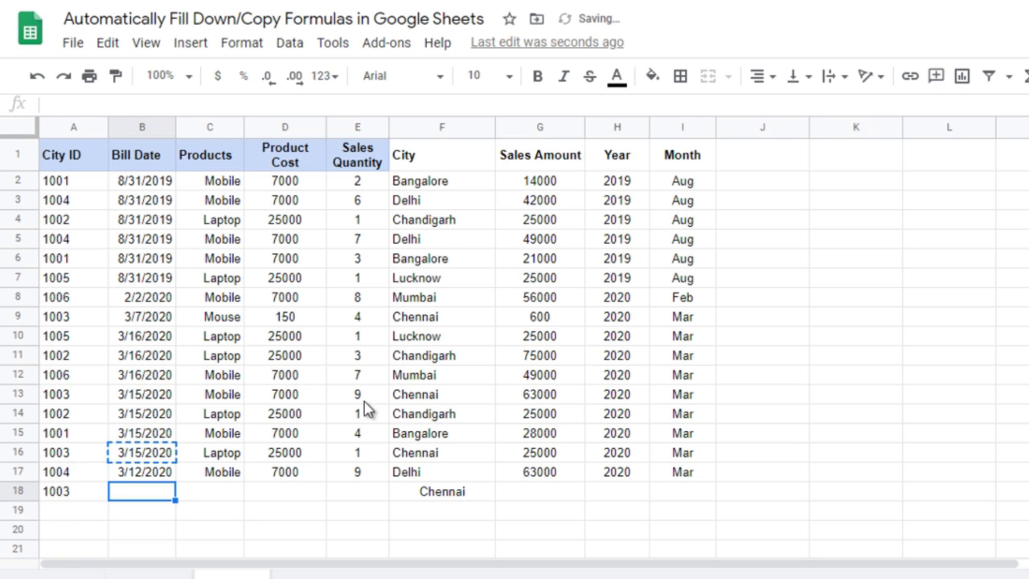
key("ctrl+v")
key("F2")
key("Left")
key("Left")
key("Left")
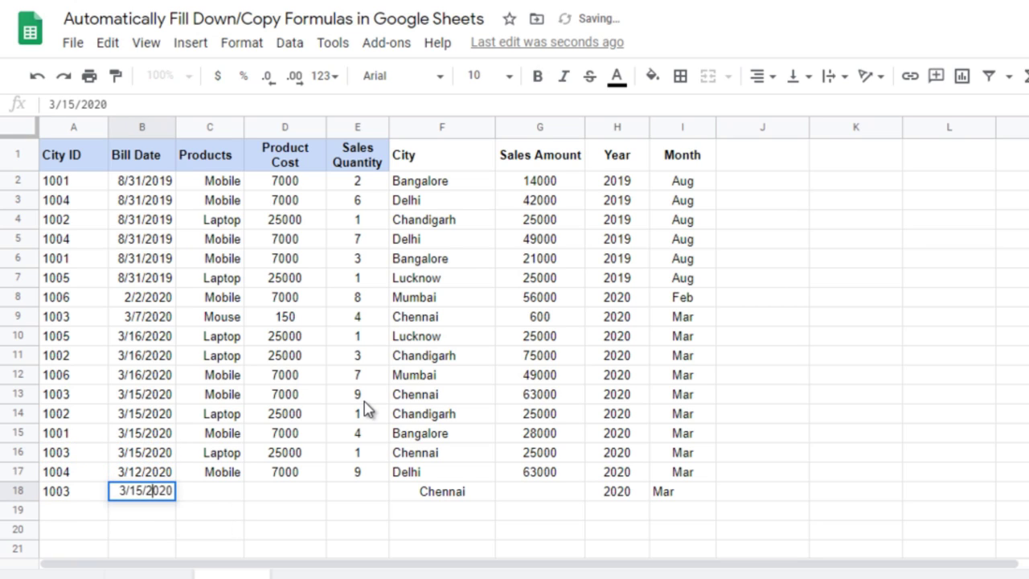
key("Left")
key("Left")
key("Left")
key("Left")
key("Left")
key("shift+Left")
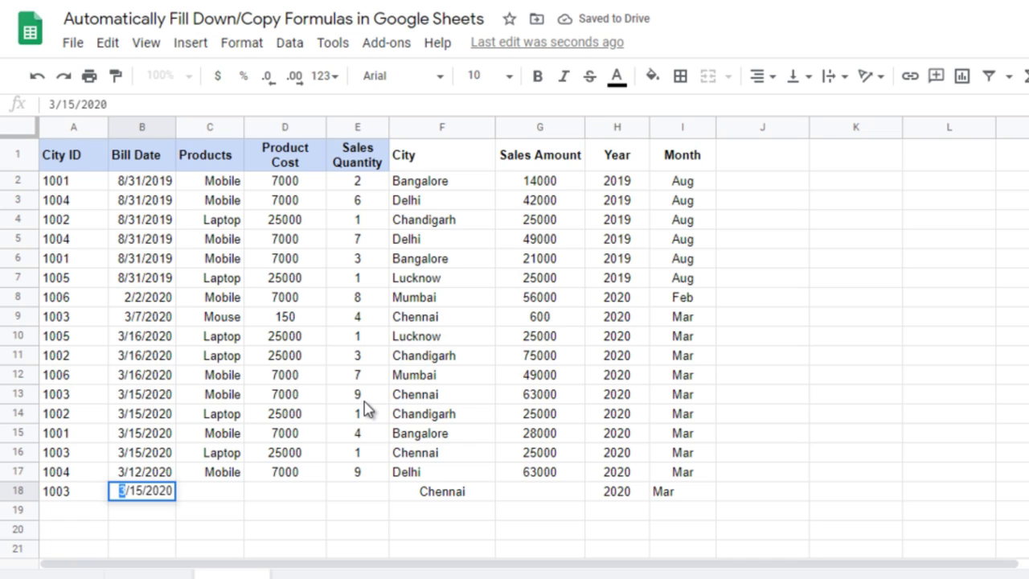
type("10")
key("Return")
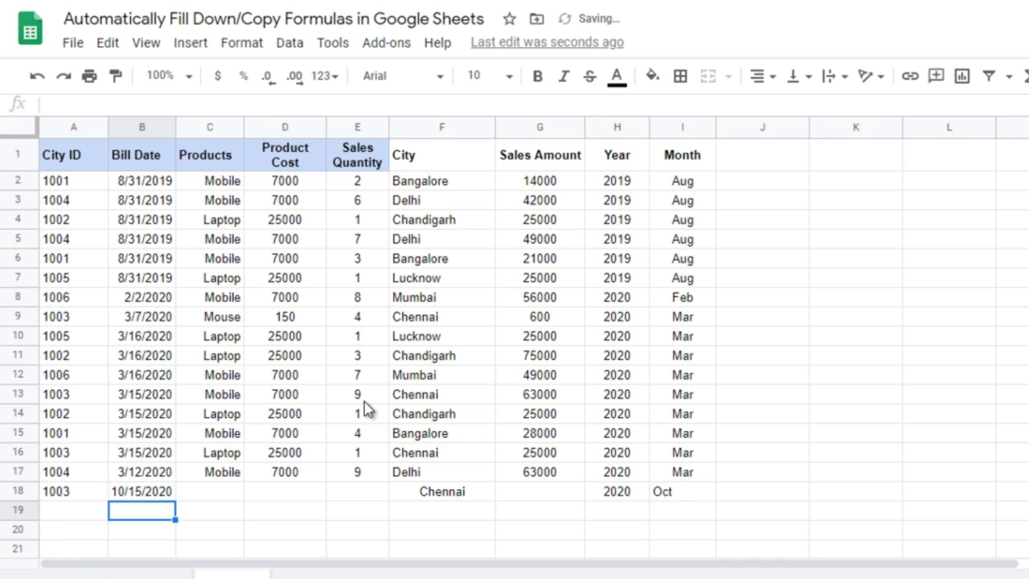
Copy Mobile and 7000 from row 17 into row 18 and enter quantity 5
key("Right")
key("Up")
key("Up")
key("shift+Right")
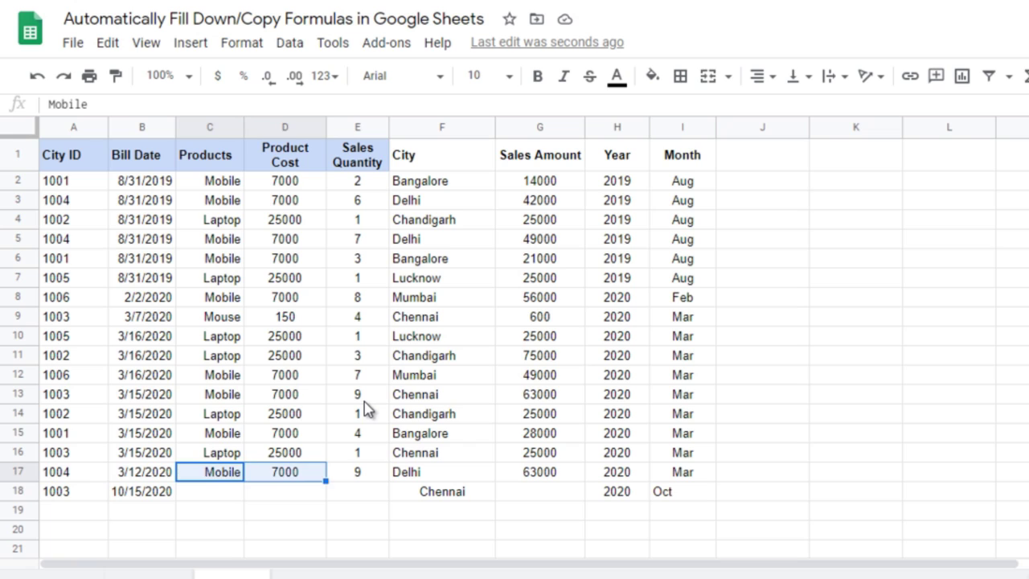
key("ctrl+c")
key("Down")
key("ctrl+v")
key("Right")
key("Right")
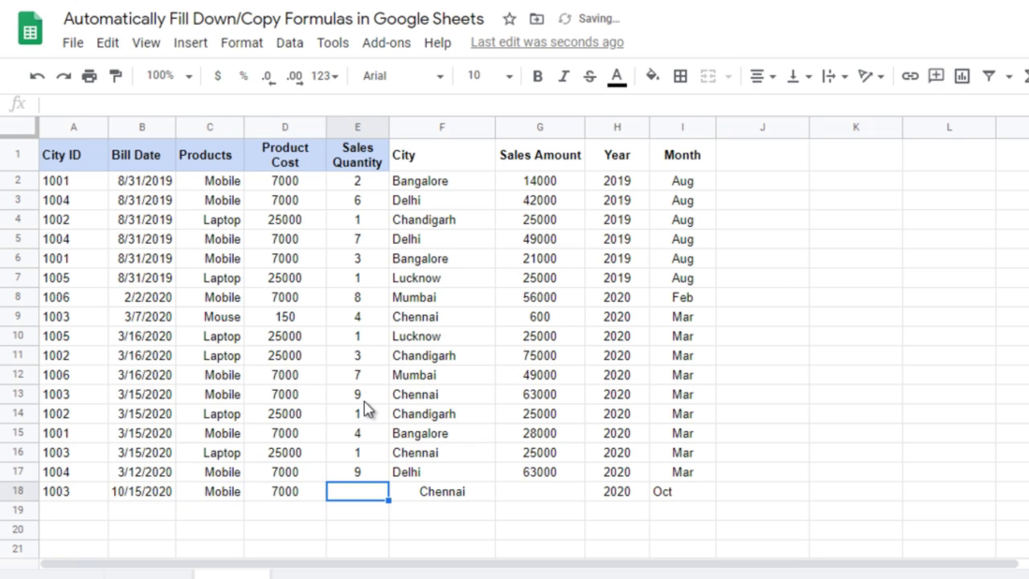
type("5")
key("Right")
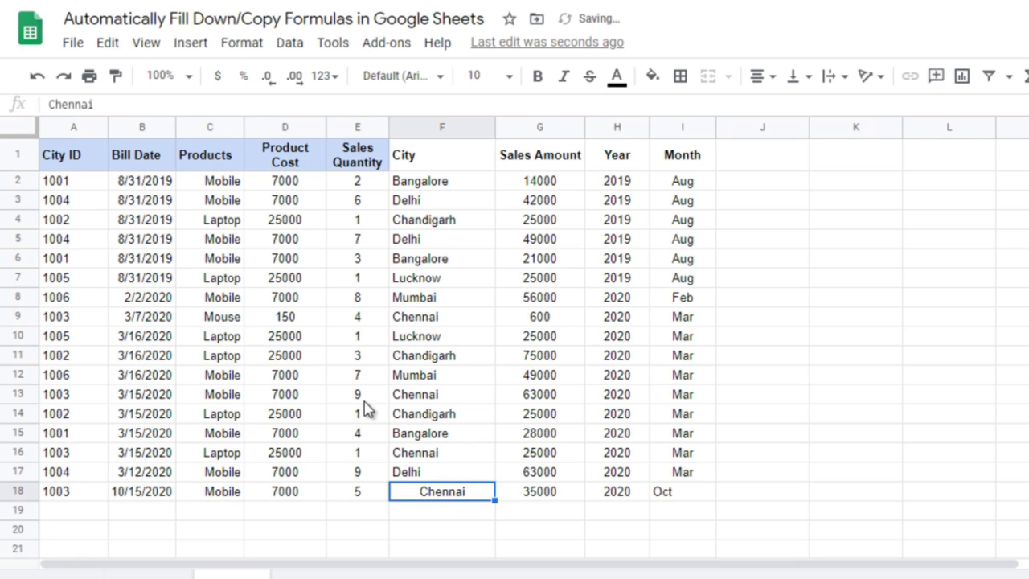
key("Return")
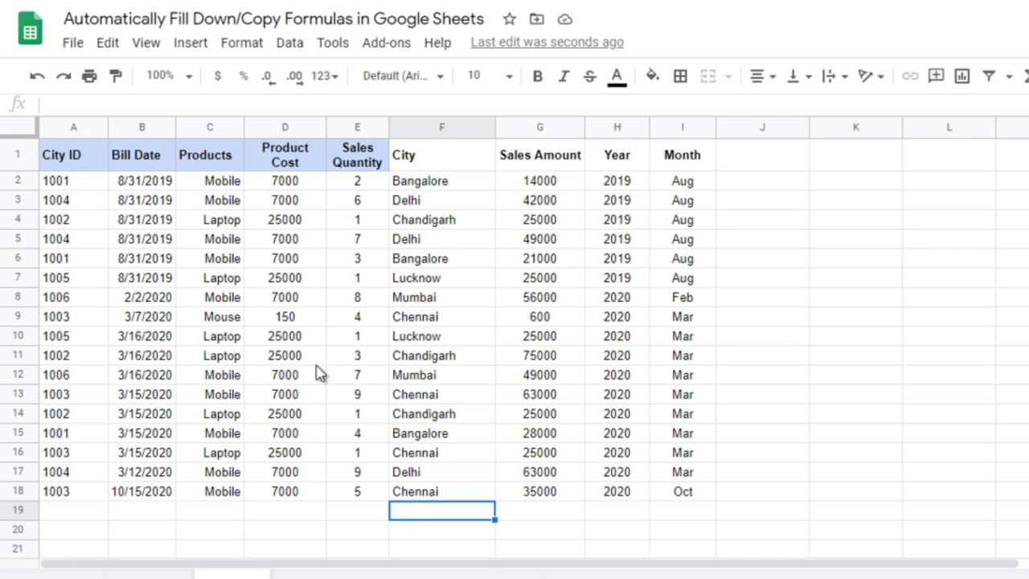
Enter City ID 1002, product cost 500 and quantity 2 in row 19
left_click(483, 176)
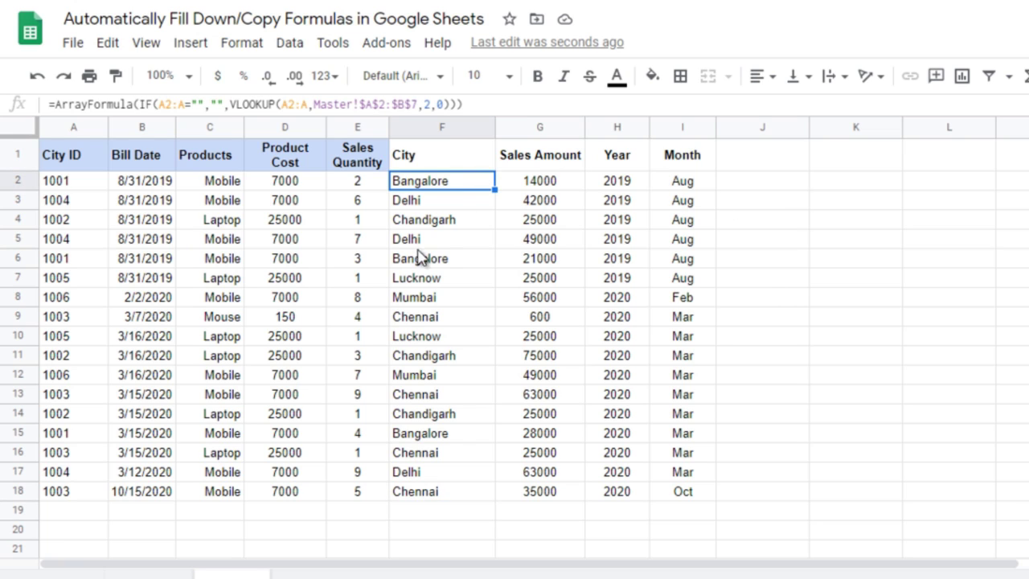
left_click(80, 514)
type("1002")
key("Tab")
key("Tab")
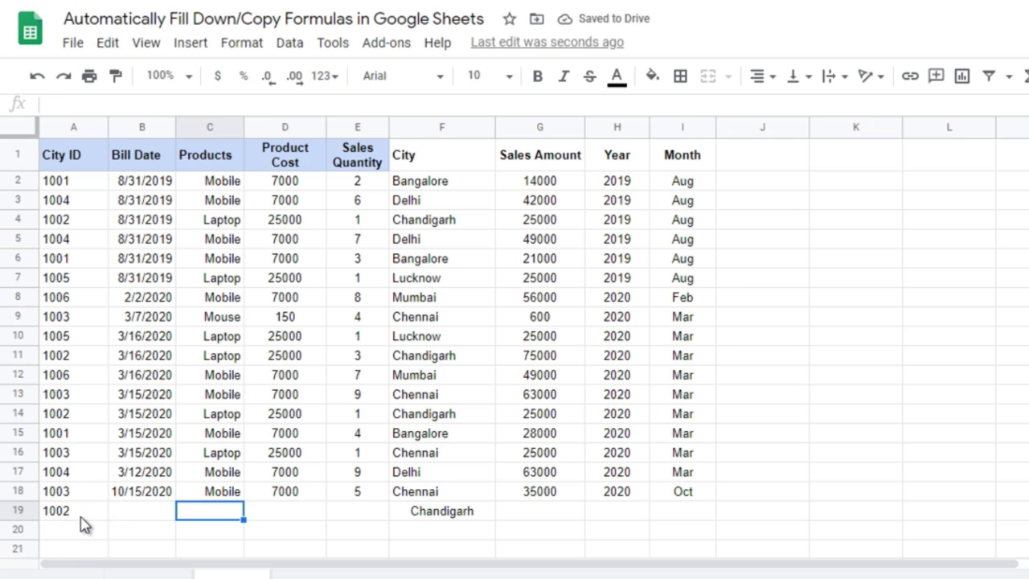
key("Tab")
type("500")
key("Tab")
type("2")
key("Tab")
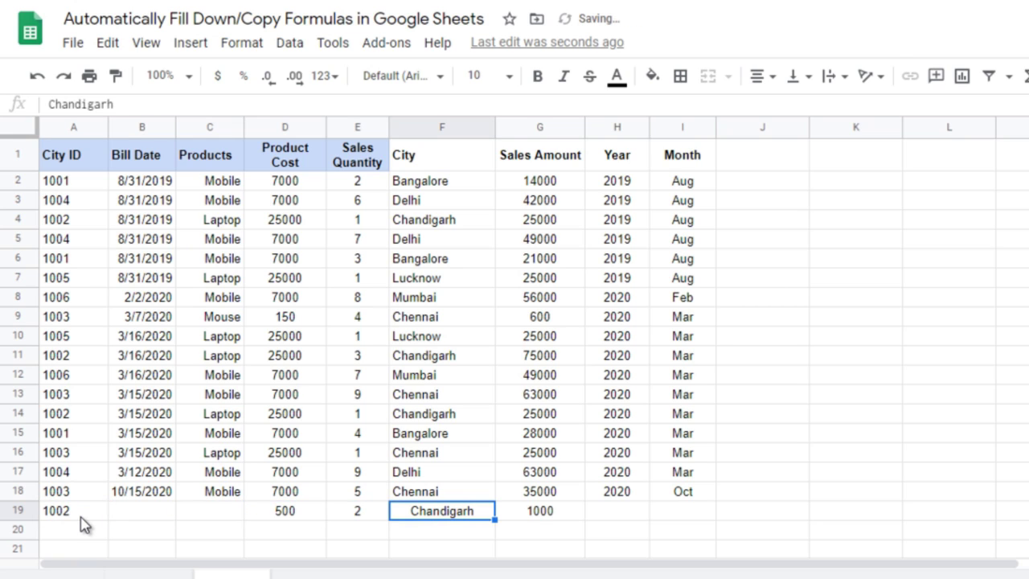
Enter CAMERA as row 19's product and copy the 10/15/2020 date into it
key("Left")
key("Left")
key("Left")
type("CAMERA")
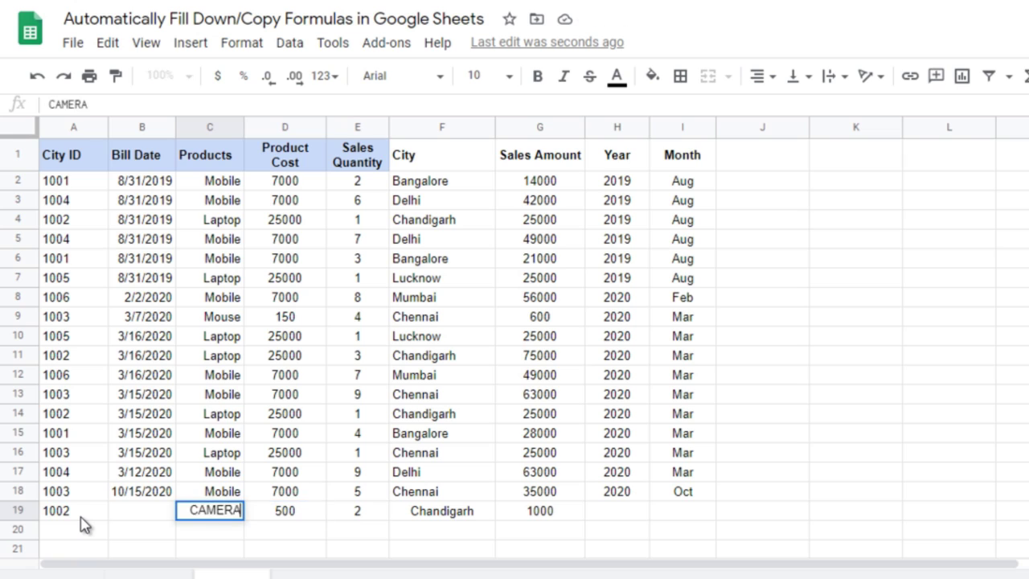
key("Return")
key("Up")
key("Left")
key("Up")
key("ctrl+c")
key("Down")
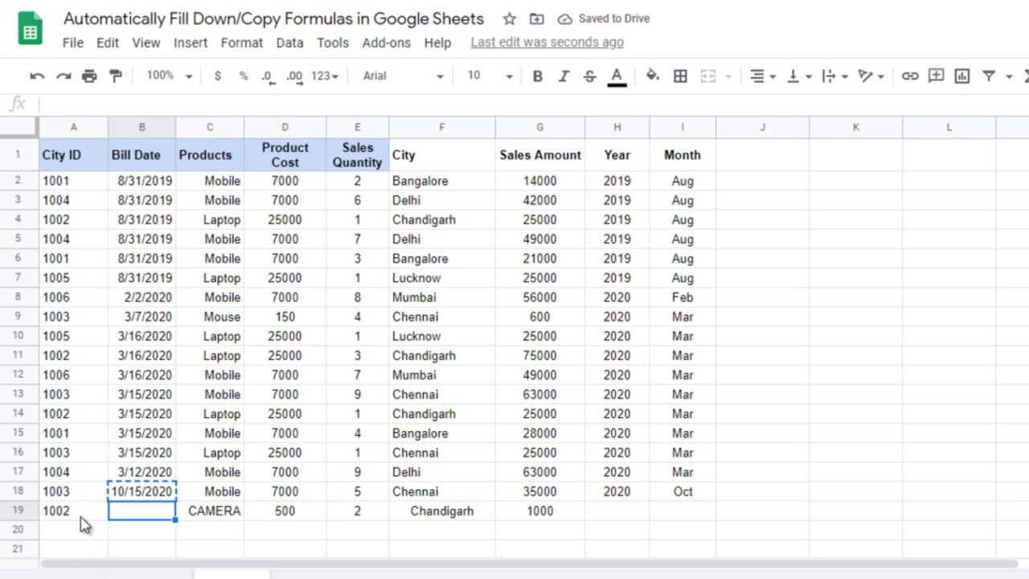
key("ctrl+v")
key("Right")
key("Right")
key("Right")
key("Right")
key("Right")
key("Right")
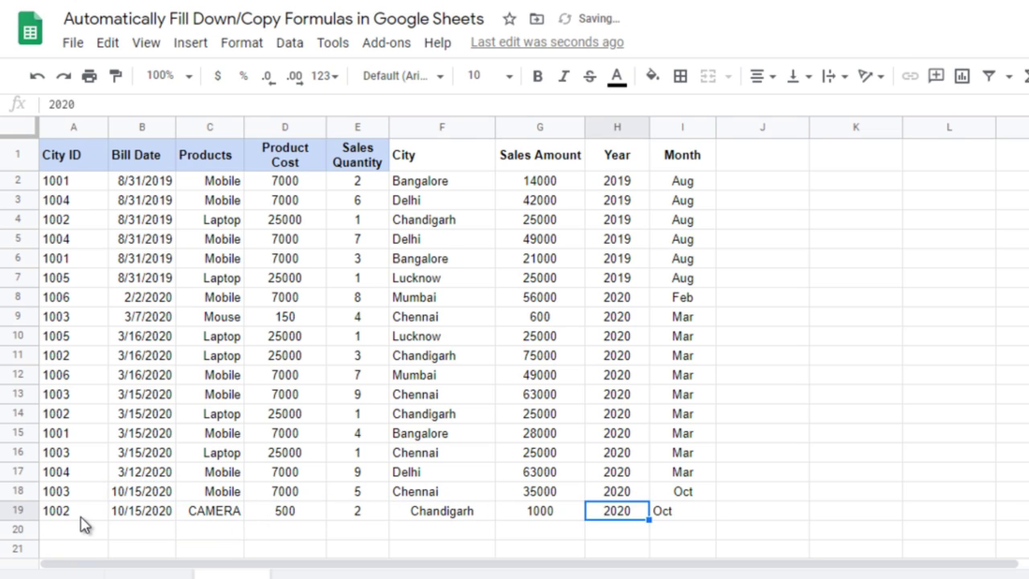
key("Right")
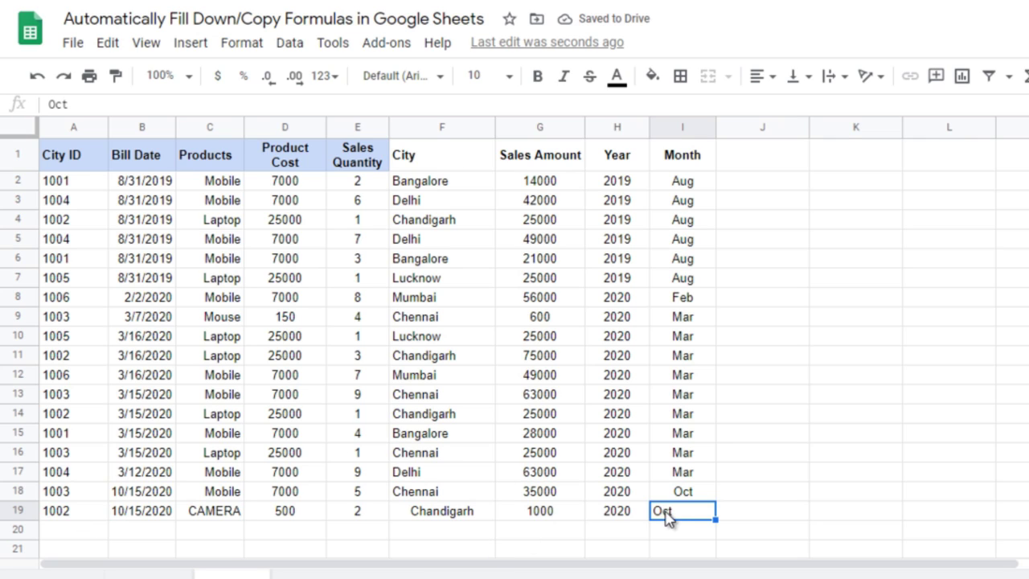